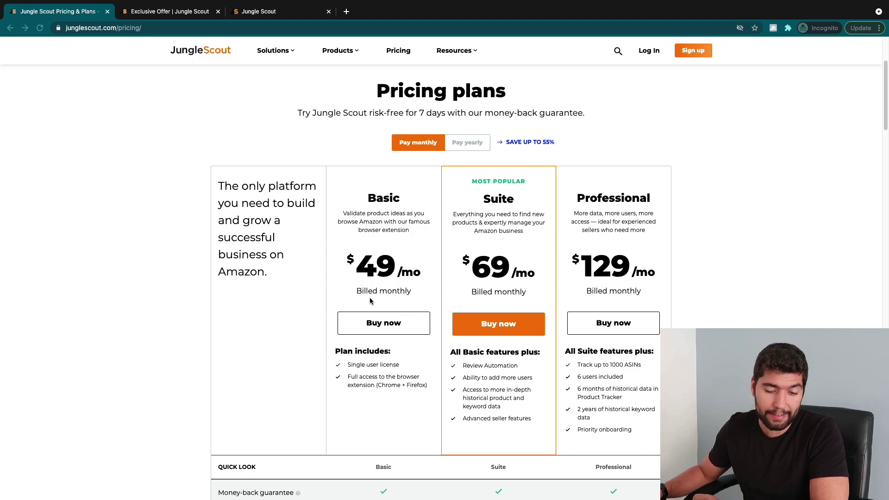
- Compare the Basic, Suite and Professional plans under monthly billing, including prices, included seats and product research features
scroll(327, 387, down, 2)
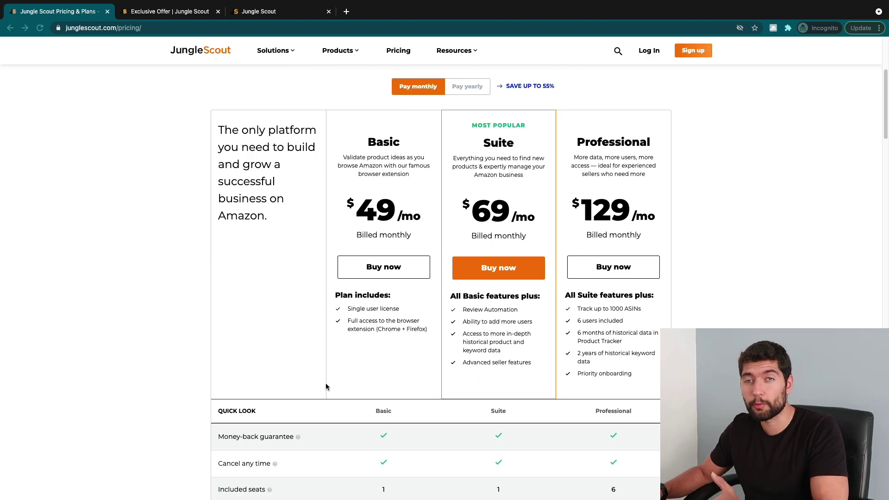
scroll(327, 386, down, 2)
scroll(326, 382, down, 1)
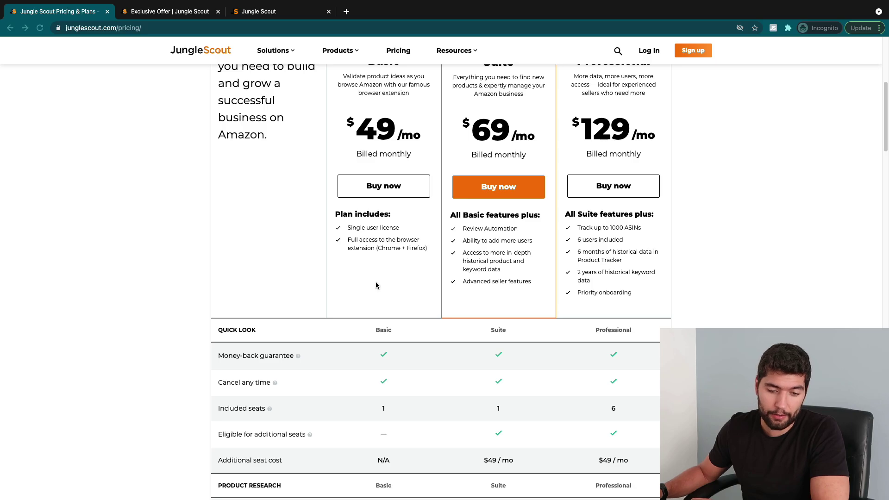
scroll(324, 353, down, 2)
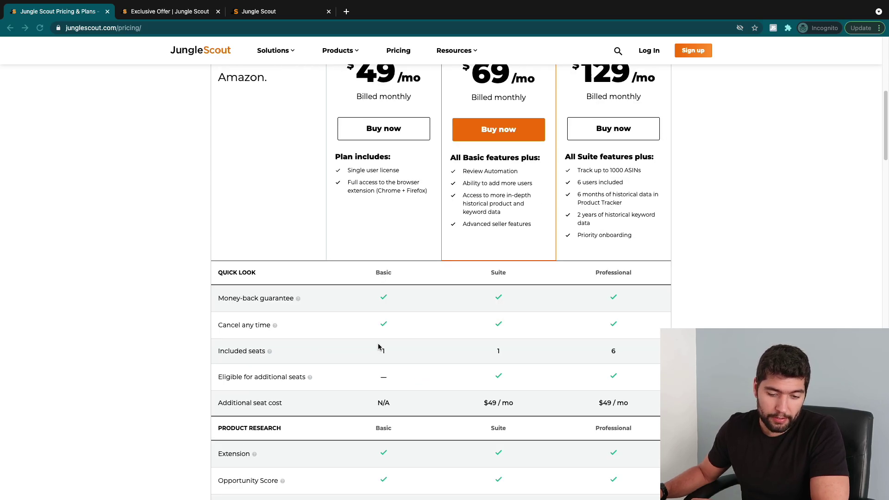
scroll(316, 360, down, 6)
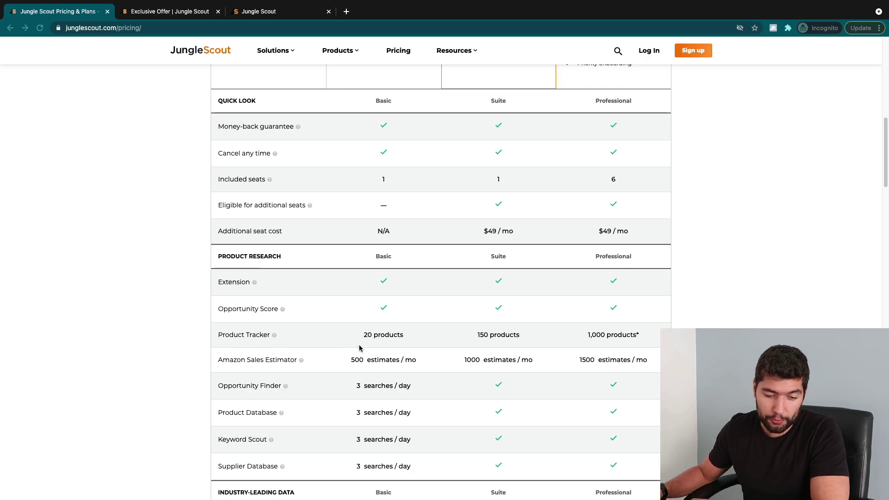
scroll(360, 347, down, 2)
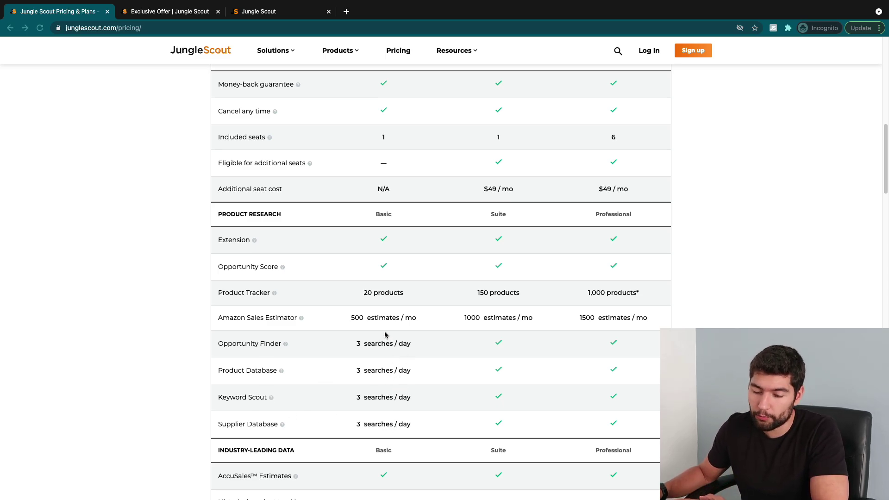
scroll(382, 327, up, 7)
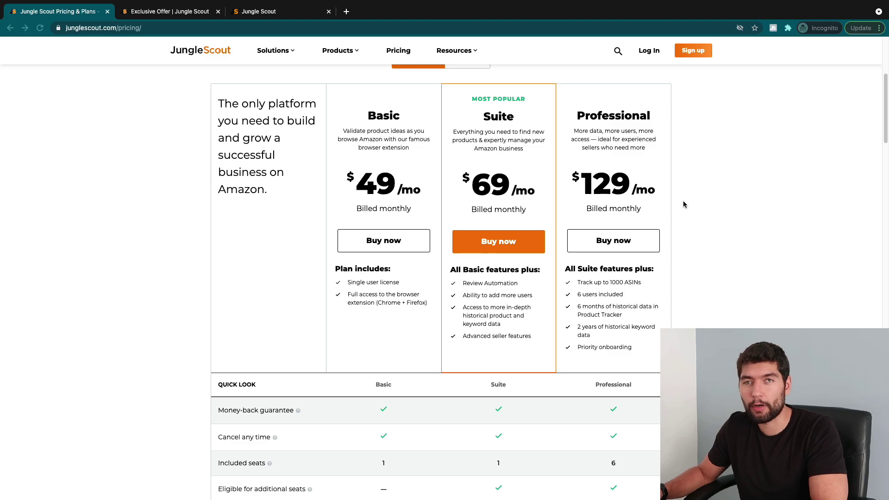
scroll(679, 261, down, 1)
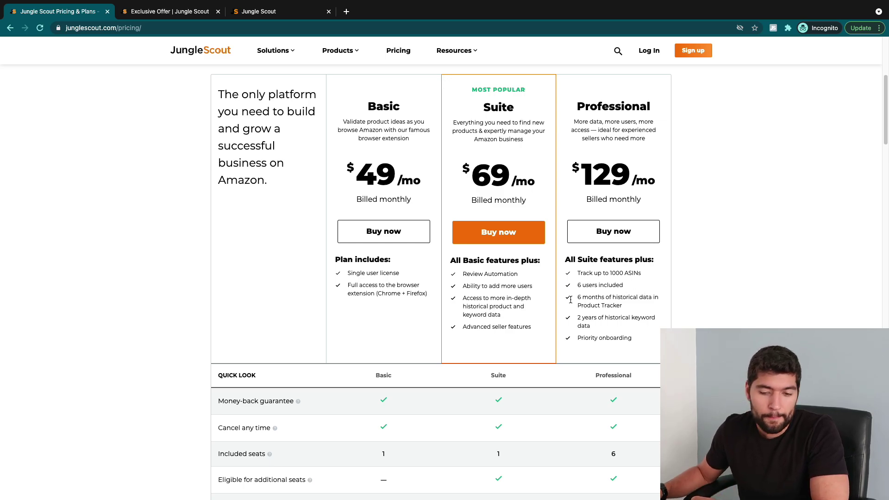
scroll(570, 300, up, 1)
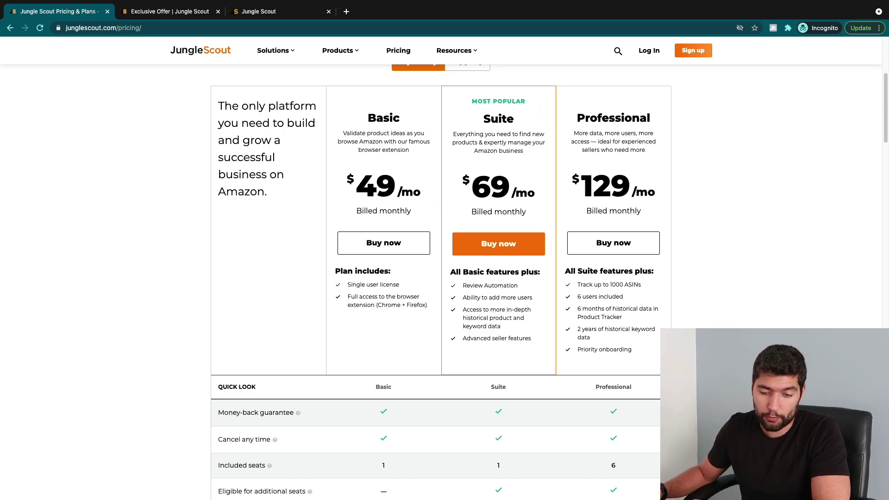
scroll(545, 326, down, 5)
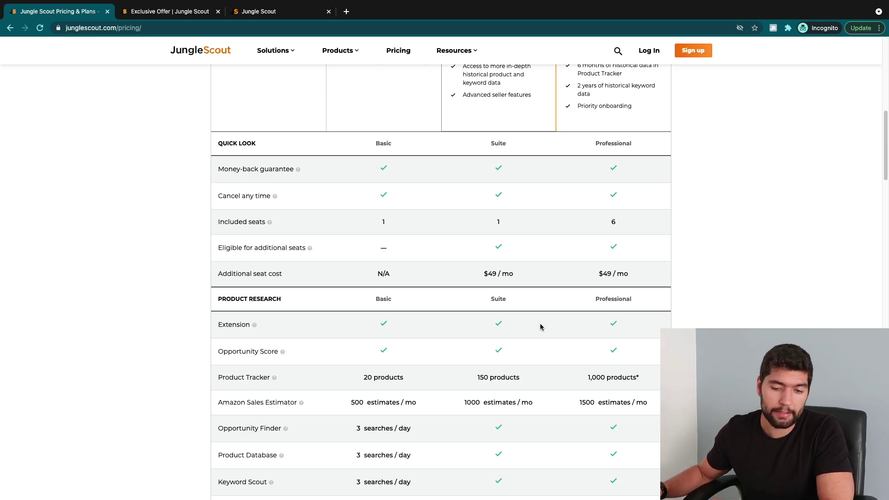
scroll(526, 273, up, 6)
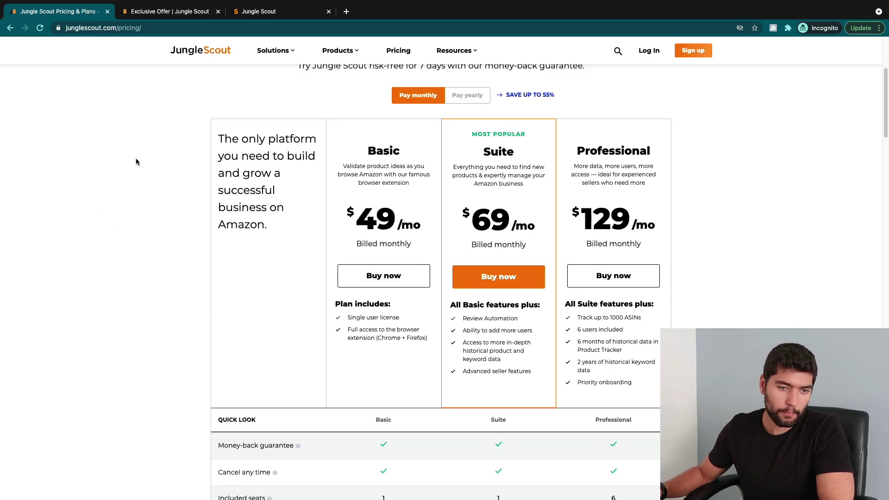
- Open the Exclusive Offer page and review the discounted Suite subscriptions and the Master Bundle
click(157, 13)
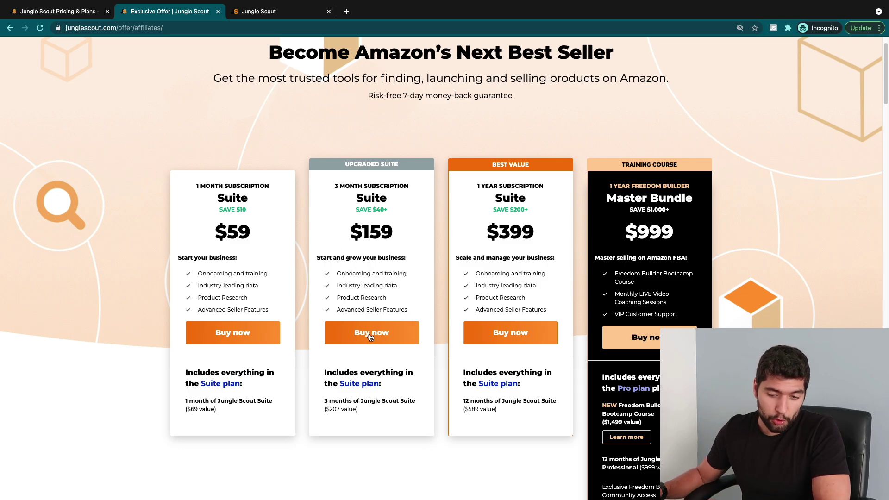
scroll(370, 337, down, 1)
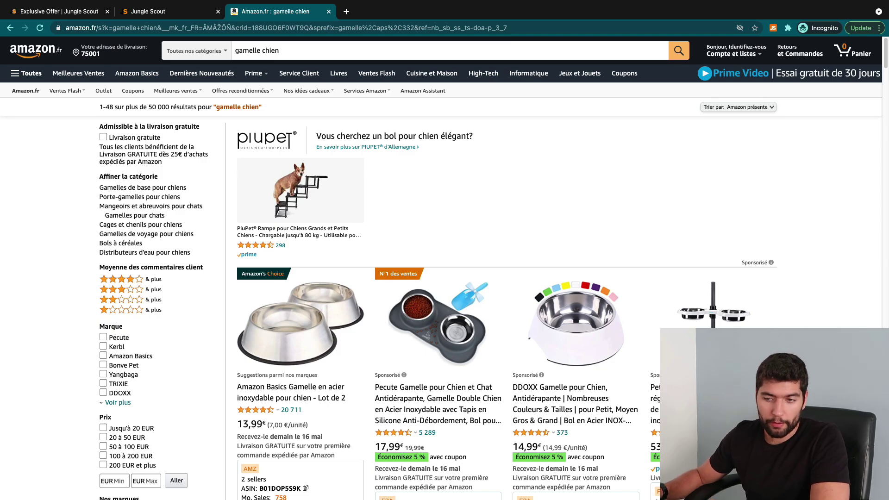
- Examine the sales, revenue and fee data shown beneath the products in the "gamelle chien" Amazon results
scroll(445, 269, down, 3)
scroll(254, 326, down, 2)
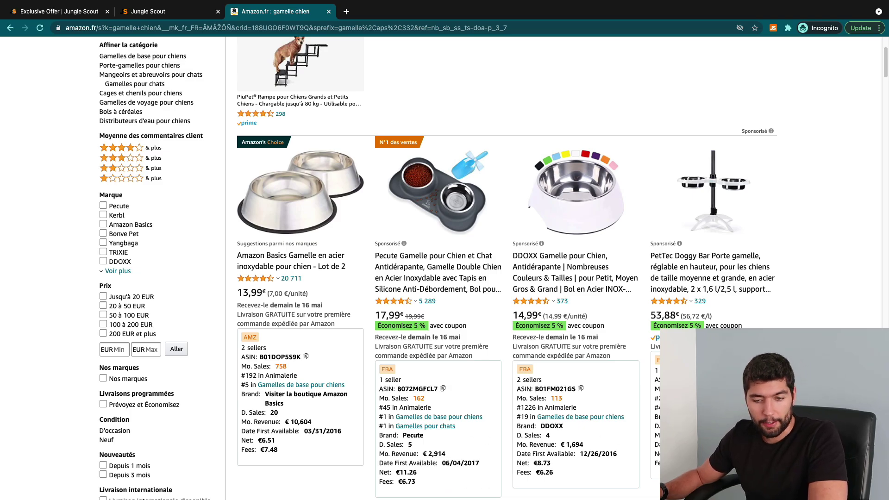
scroll(284, 287, down, 2)
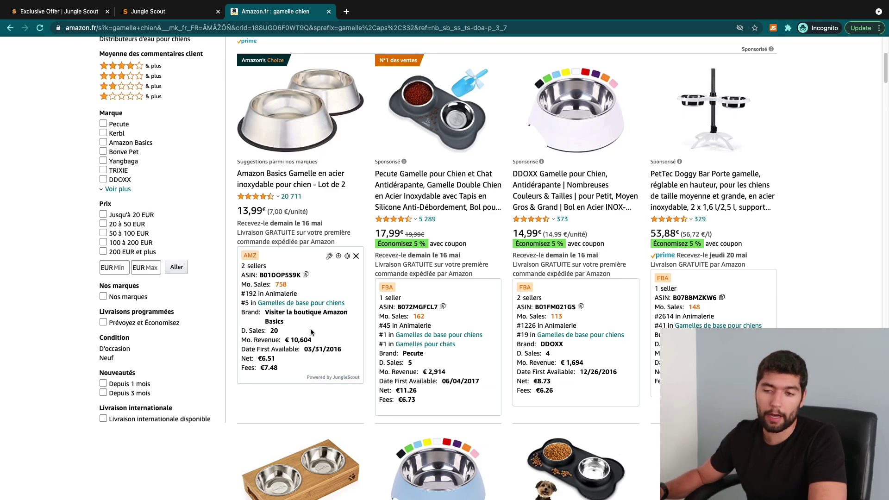
- Load fresh Jungle Scout data for the "gamelle chien" results, and widen and reposition its window to fit more columns
click(773, 29)
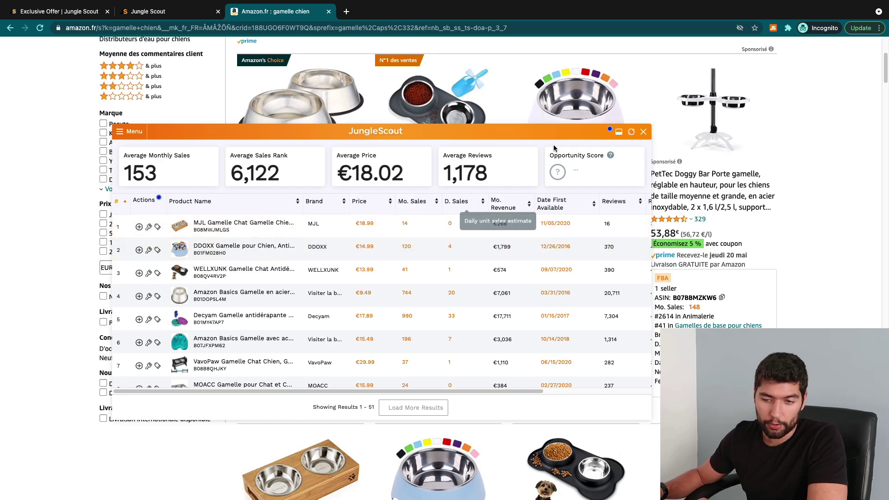
click(632, 132)
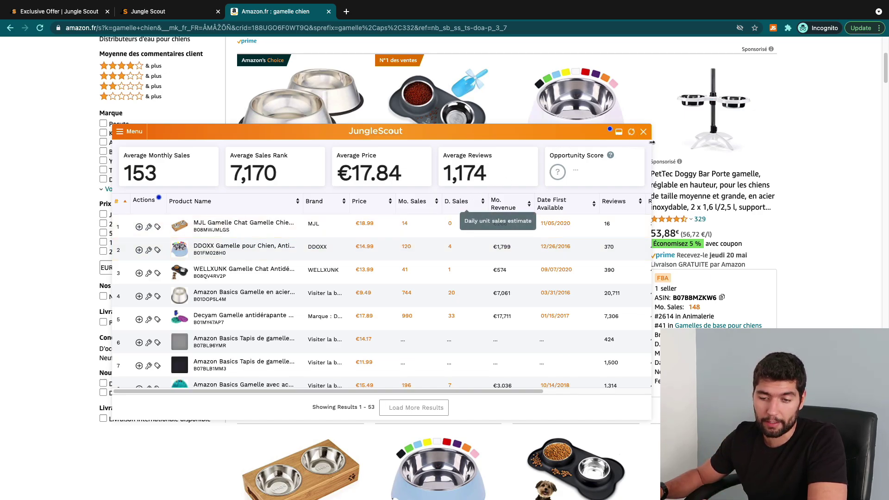
drag(652, 142, 814, 144)
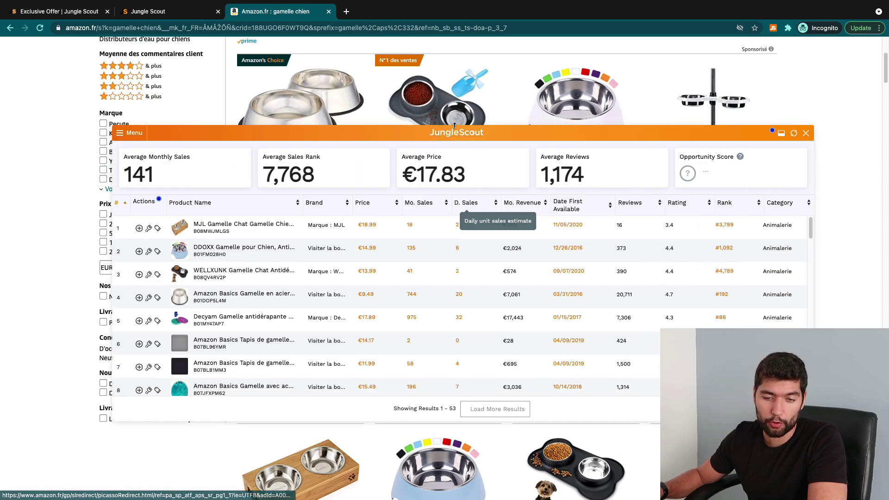
drag(456, 110, 442, 92)
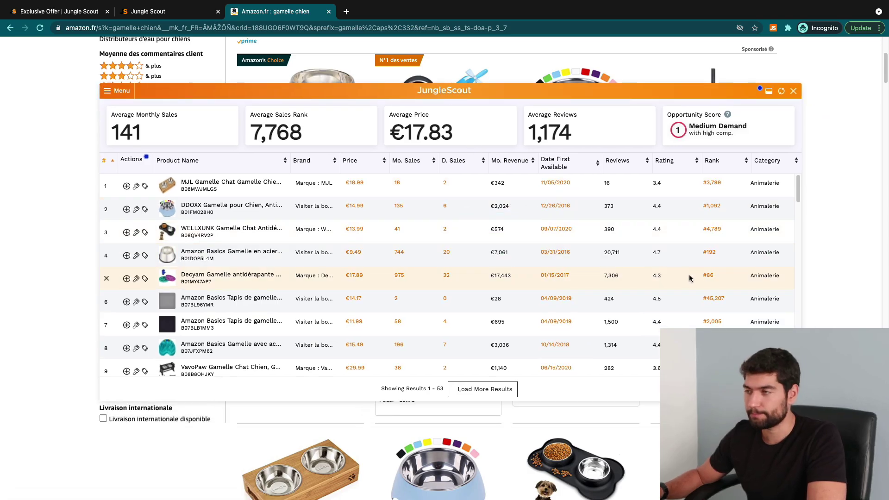
mouse_move(250, 182)
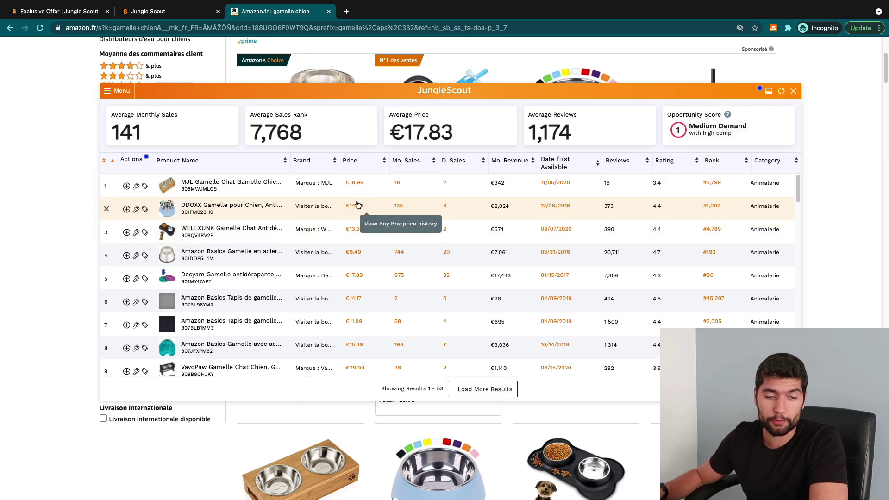
- Review the Customize View settings and data points for the extension and Amazon page, and apply them
click(106, 94)
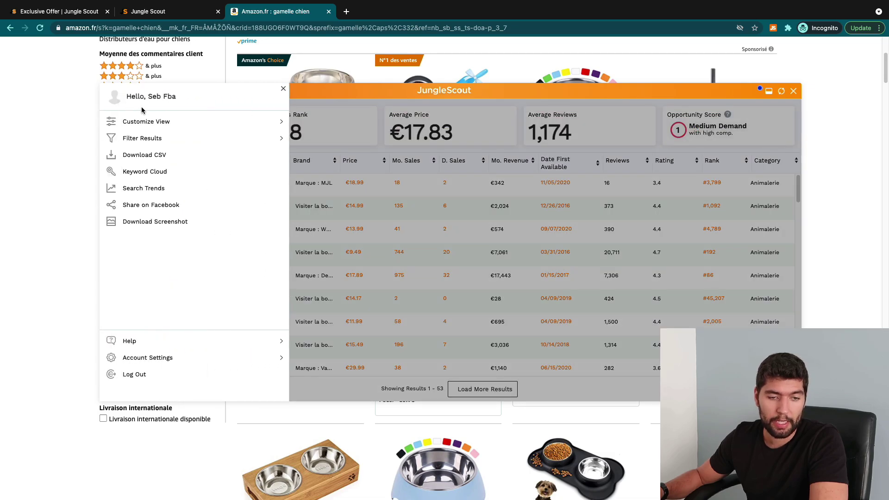
click(162, 123)
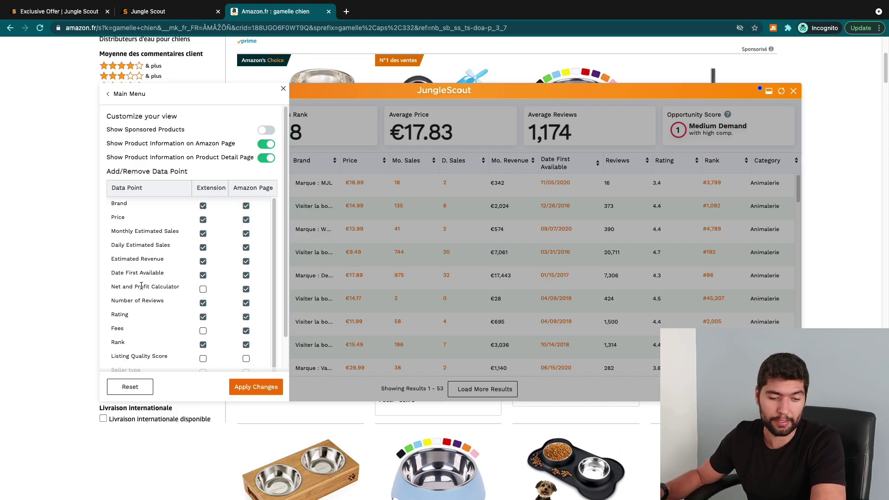
scroll(148, 308, down, 1)
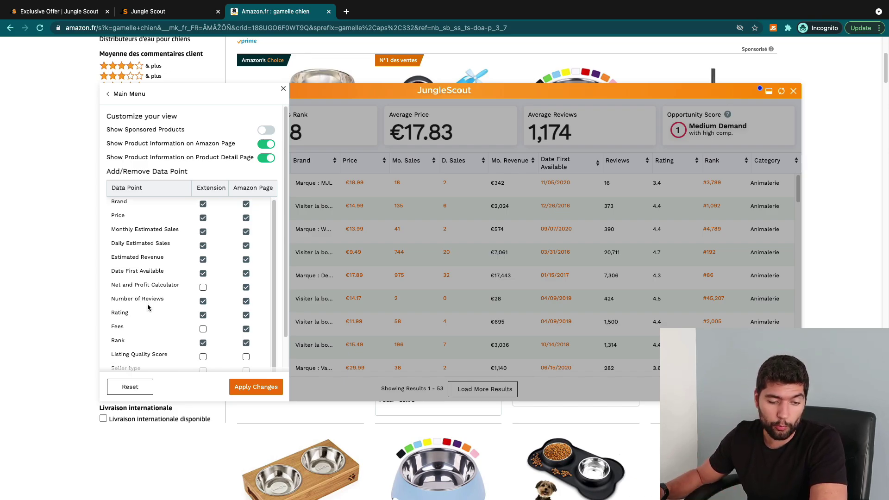
scroll(131, 314, down, 2)
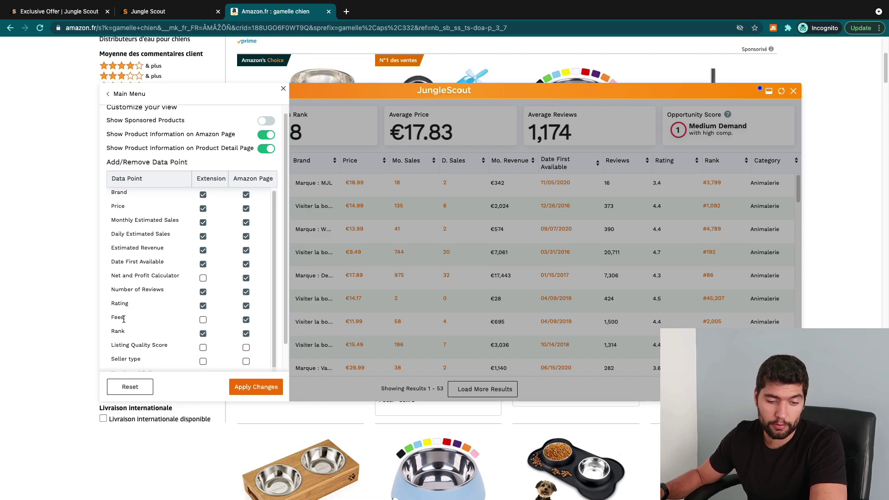
scroll(119, 318, down, 3)
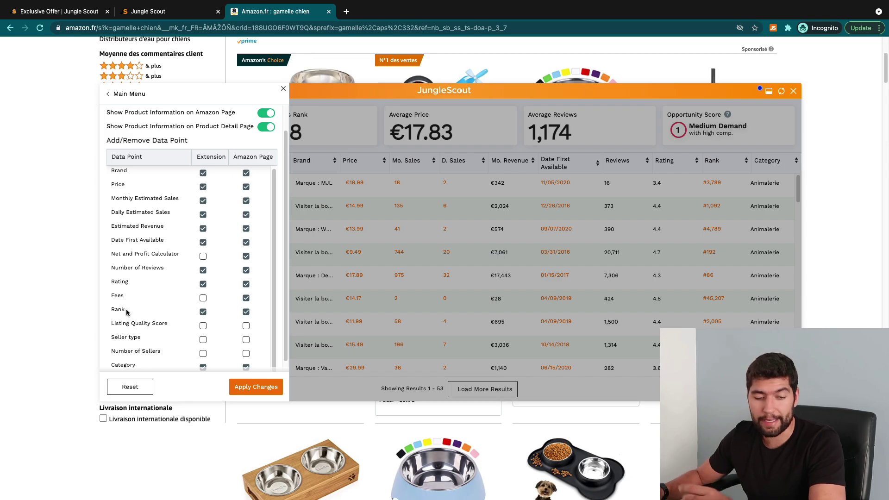
scroll(133, 324, down, 4)
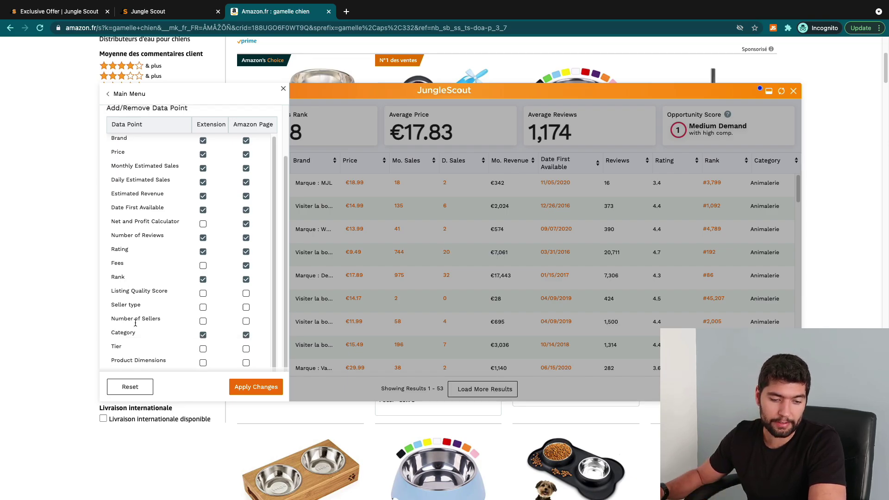
scroll(135, 319, down, 3)
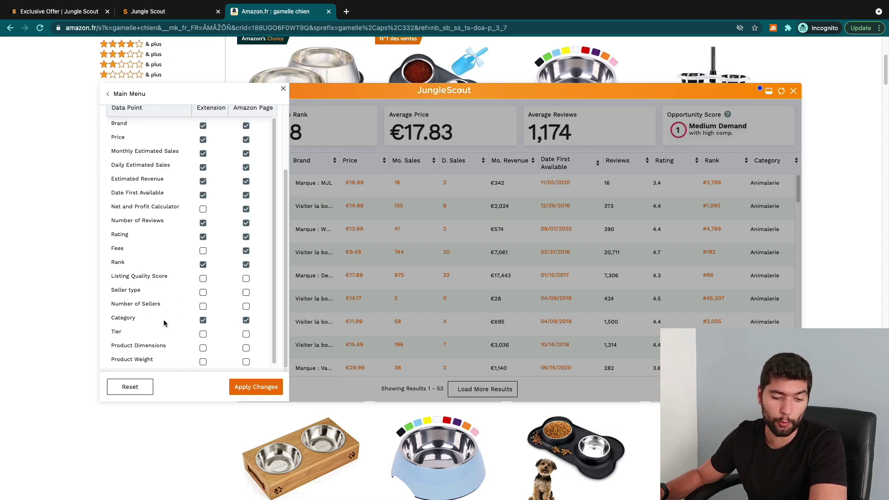
scroll(162, 308, up, 5)
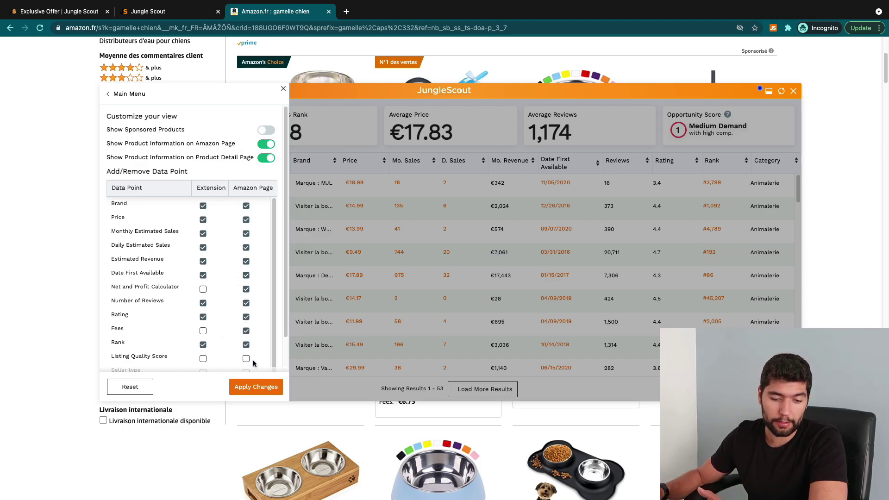
click(255, 387)
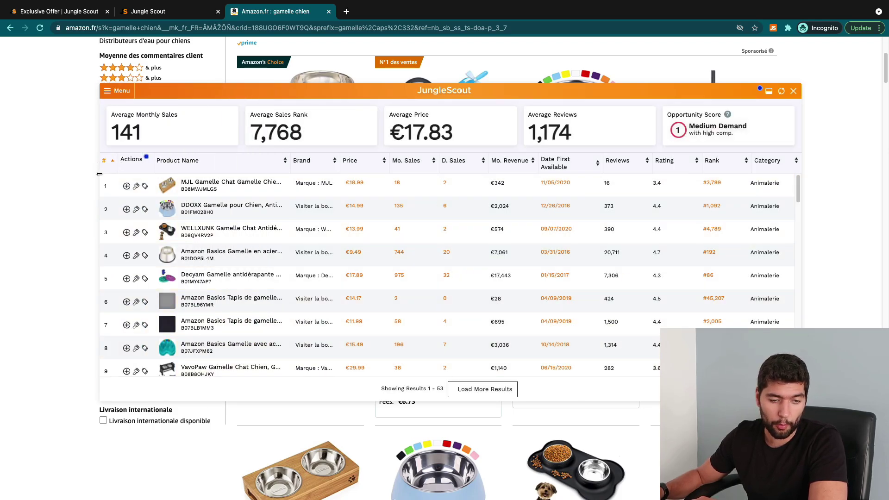
- Widen the Jungle Scout results window further and sort the products by monthly revenue from highest to lowest
drag(100, 174, 27, 174)
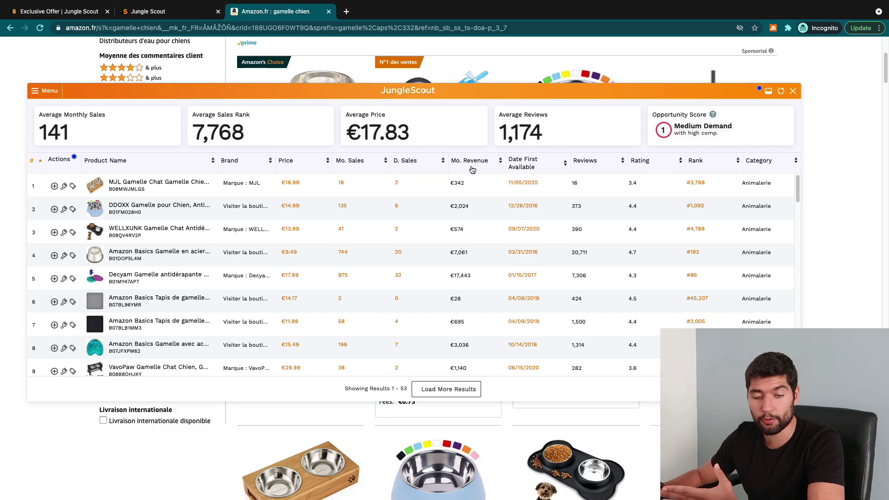
mouse_move(475, 168)
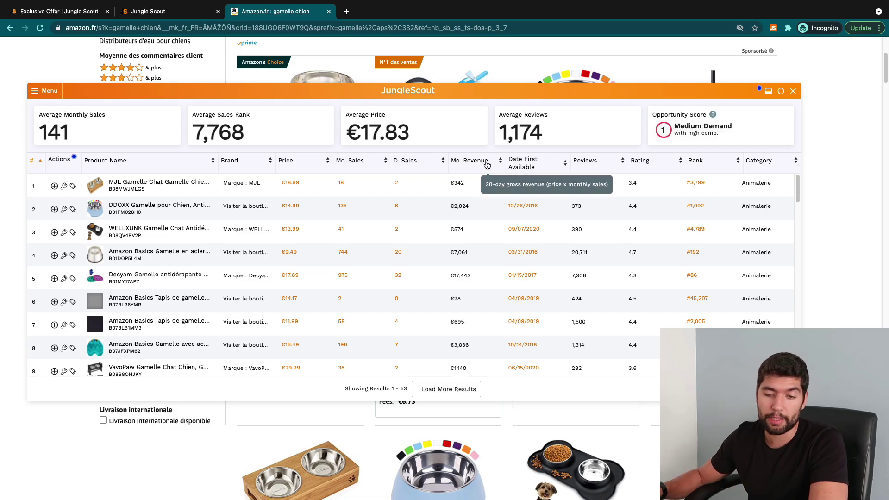
click(486, 166)
click(486, 166)
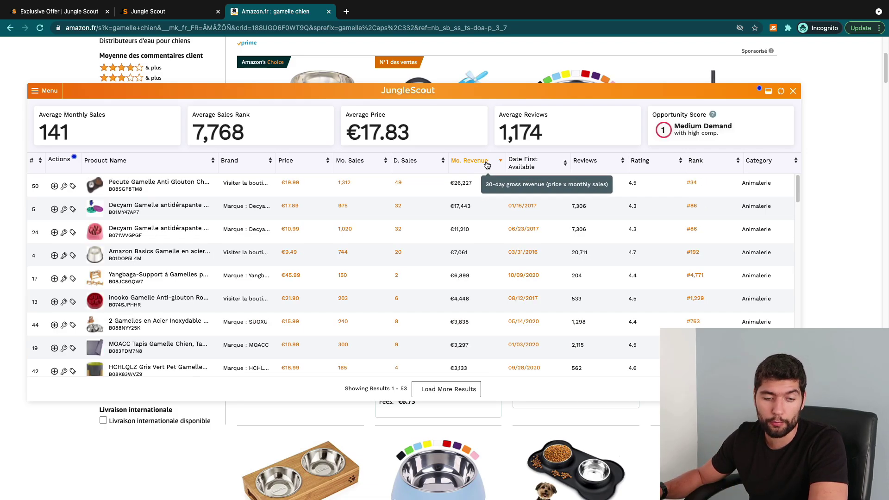
- Examine the highest-revenue products, including the monthly revenue and product preview of the Yangbaga bowl stand
mouse_move(173, 193)
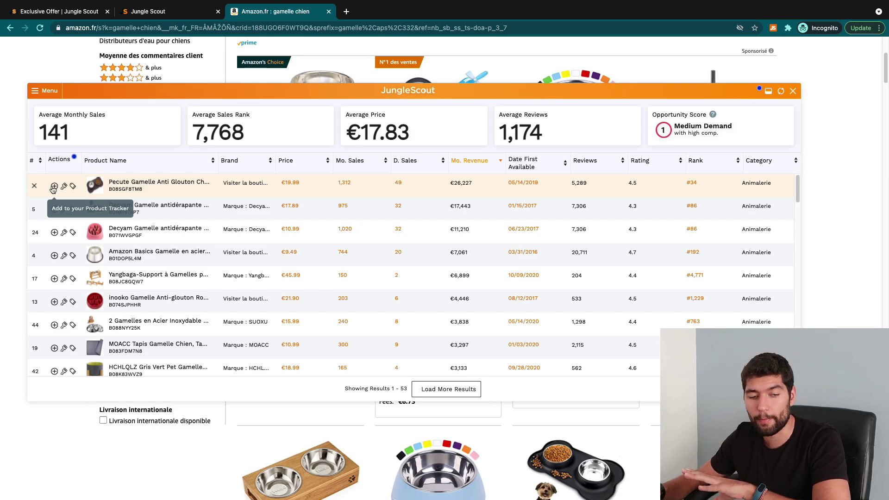
mouse_move(128, 210)
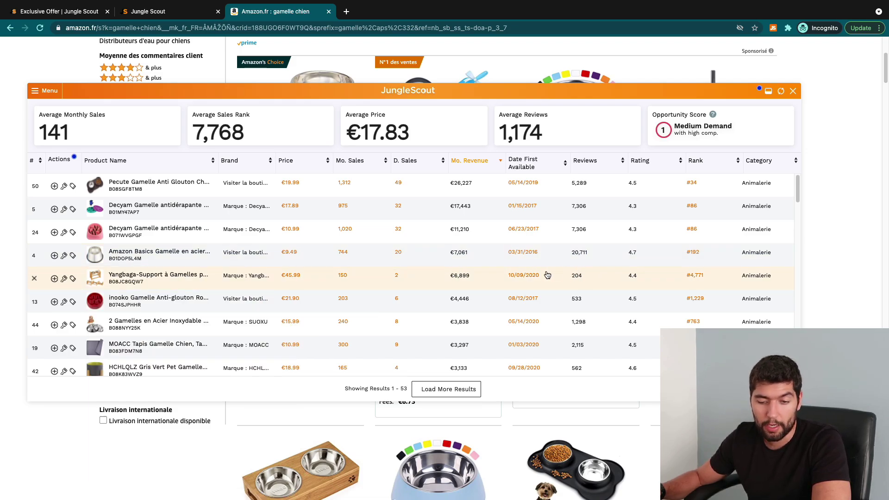
drag(453, 276, 469, 275)
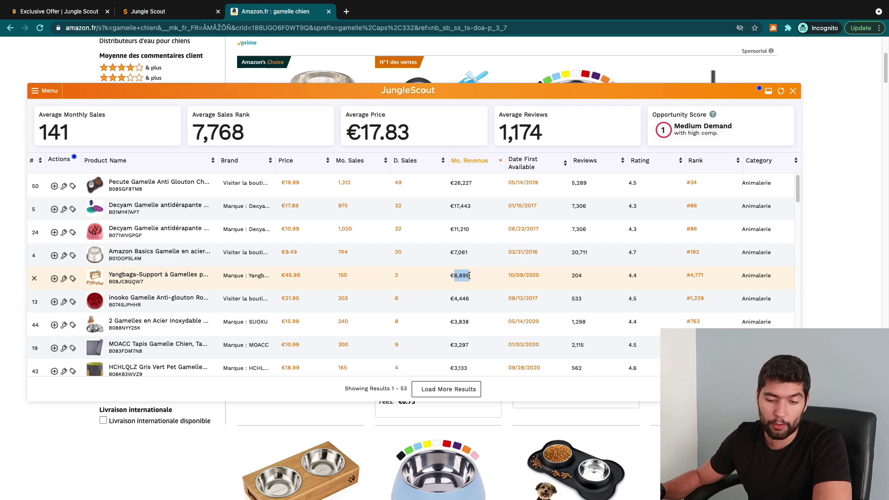
mouse_move(183, 282)
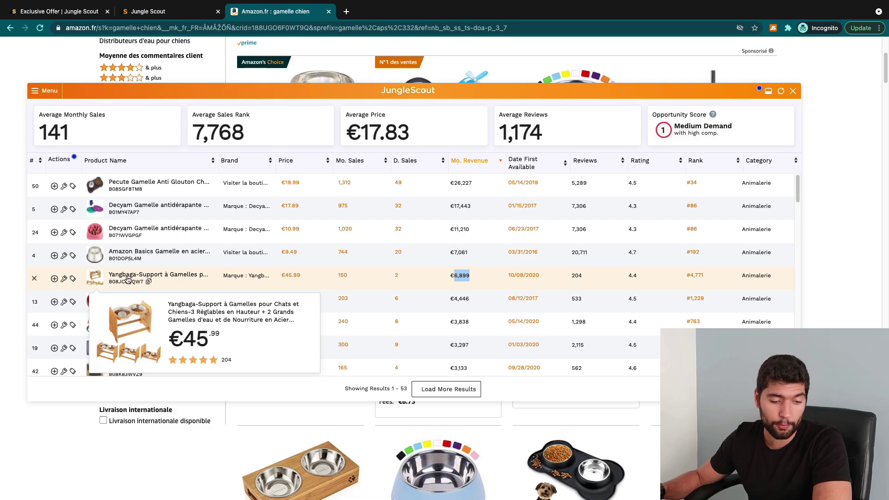
- Add the Yangbaga bowl stand from the results list to the product tracker
click(54, 279)
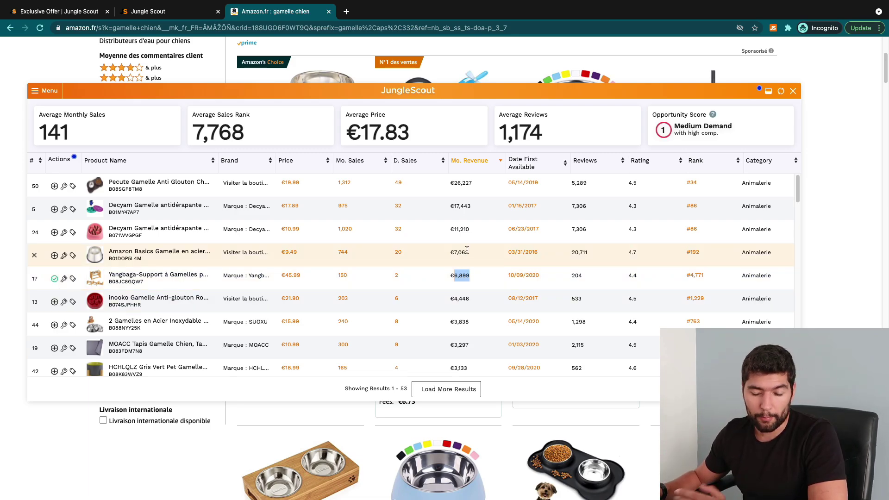
- Sort the products by newest date first available, check the newest bowl's monthly revenue, and sort by highest monthly revenue again
click(551, 169)
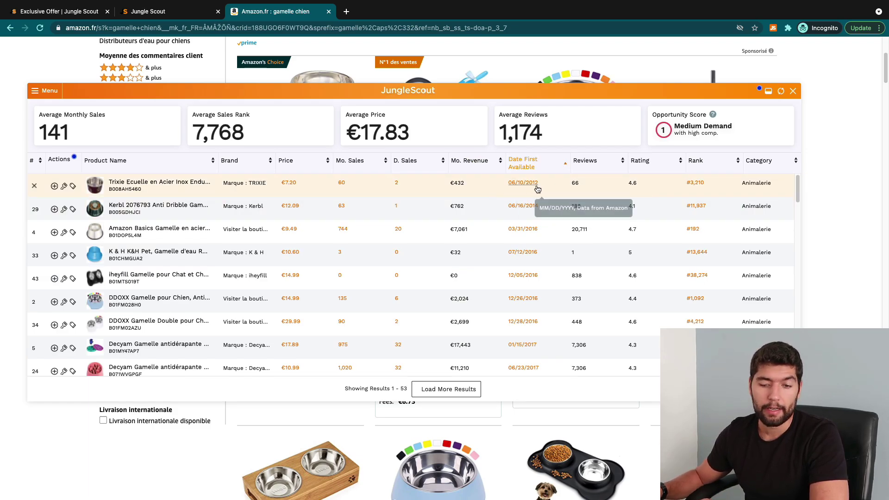
click(559, 168)
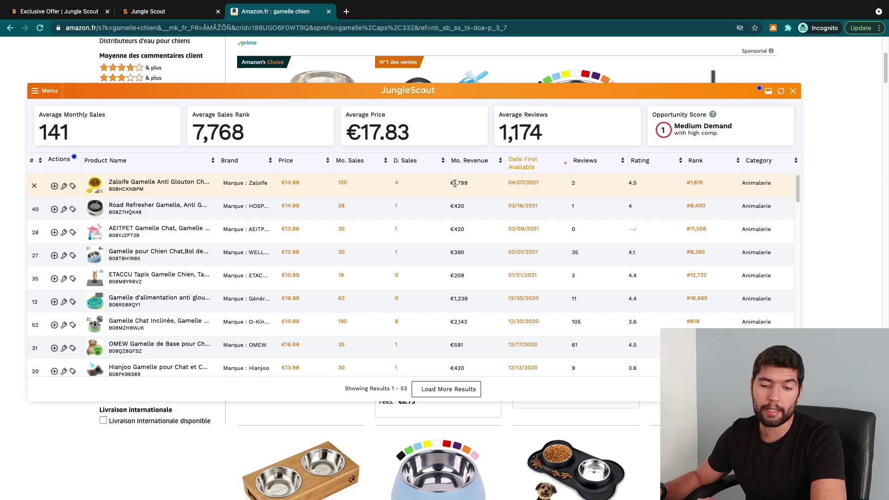
drag(454, 183, 469, 185)
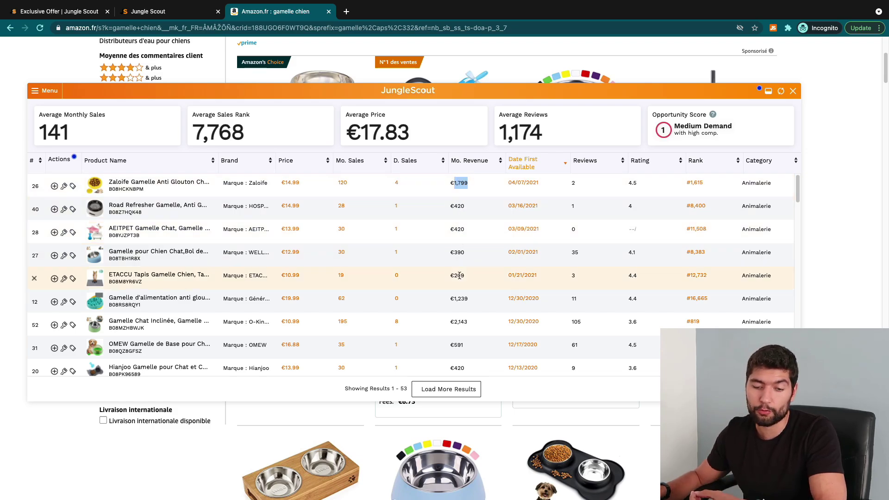
click(487, 166)
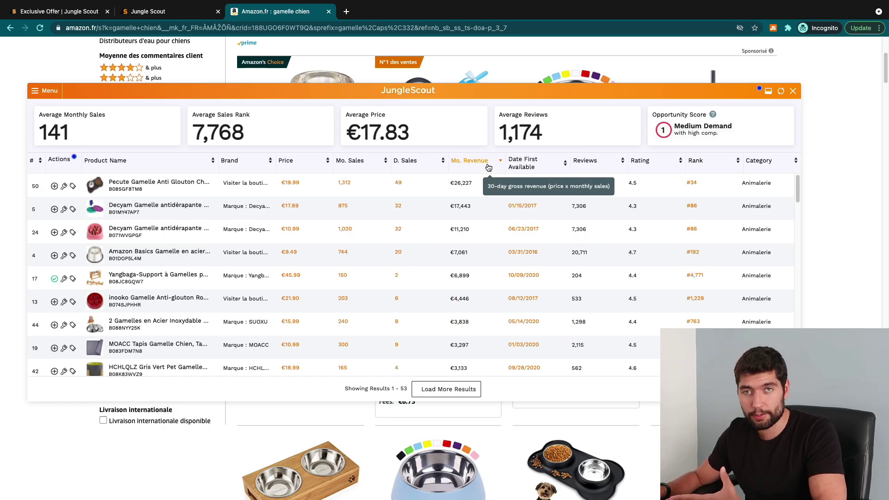
- Open the filter settings for the results and set the price range from 25 to 35
click(39, 93)
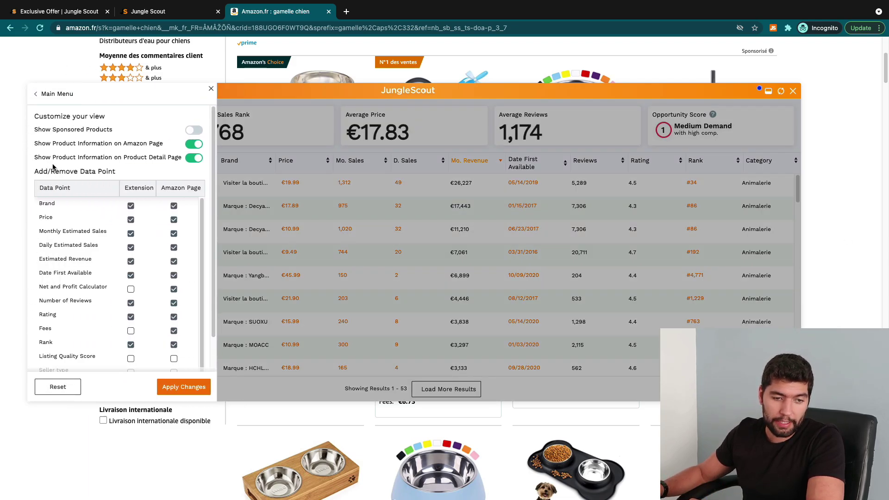
click(54, 98)
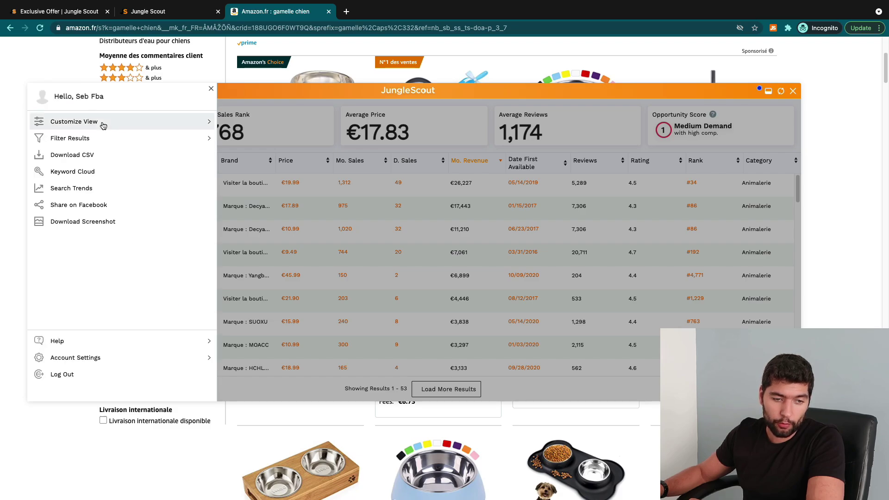
click(62, 144)
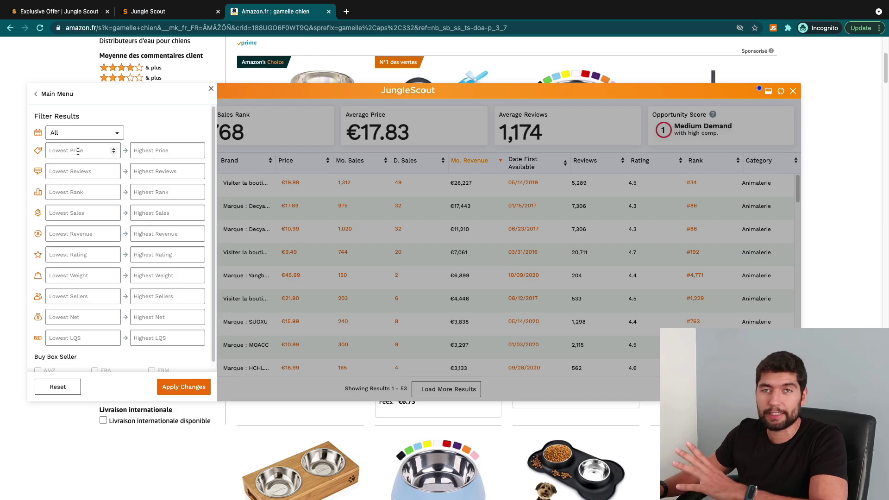
click(78, 151)
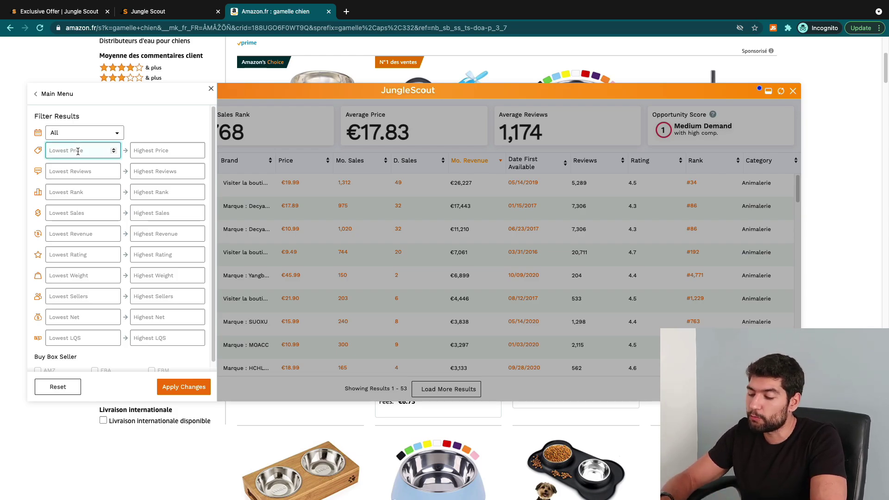
text(25)
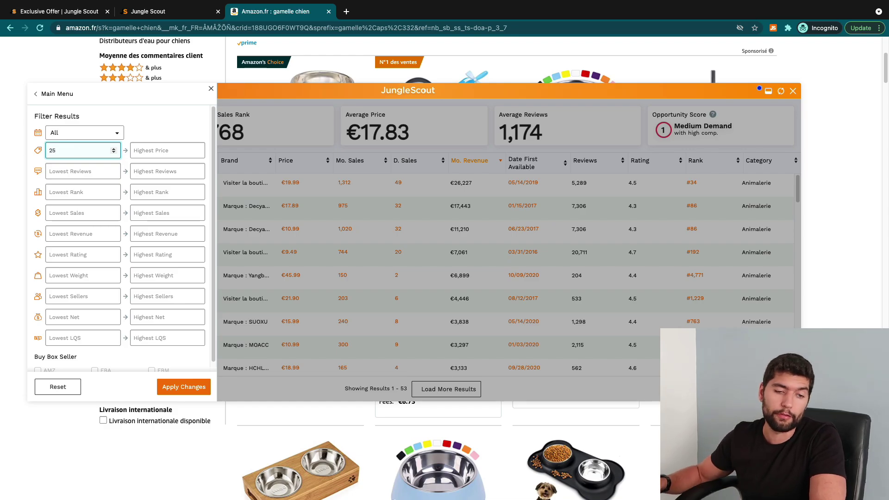
key(Tab)
text(35)
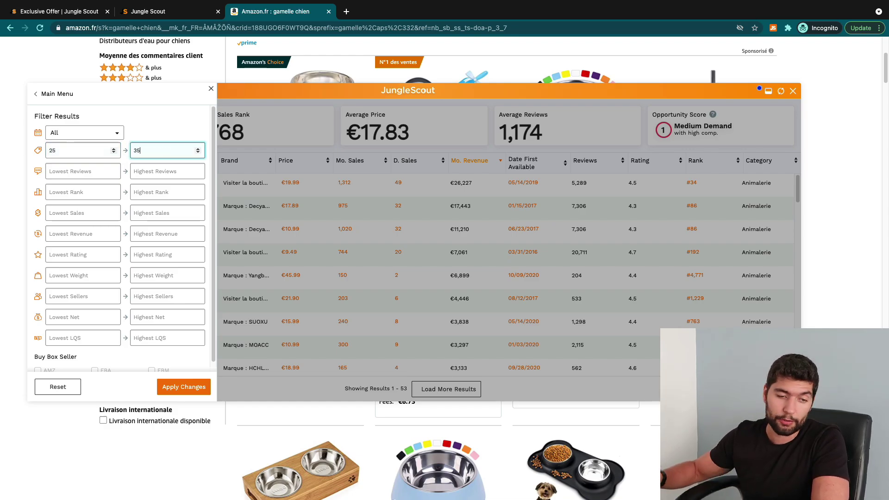
- Set the reviews range from 10 to 400 and apply the filters to the results
click(85, 174)
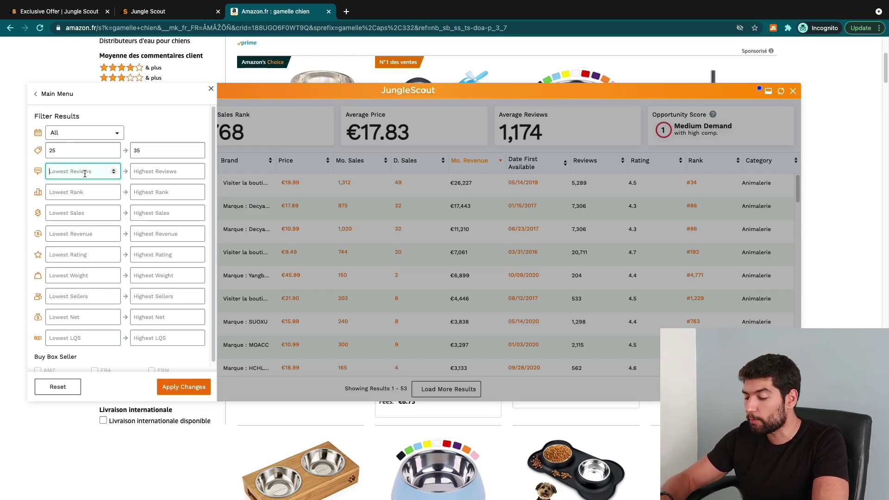
text(10)
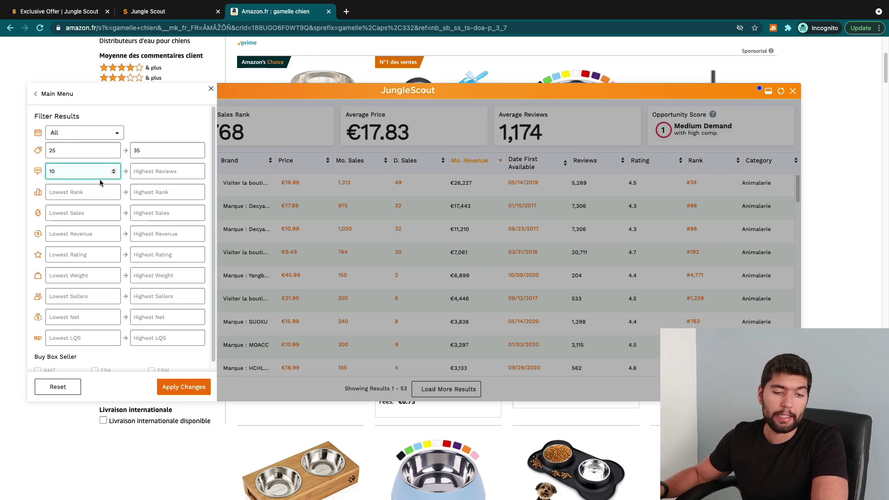
click(167, 172)
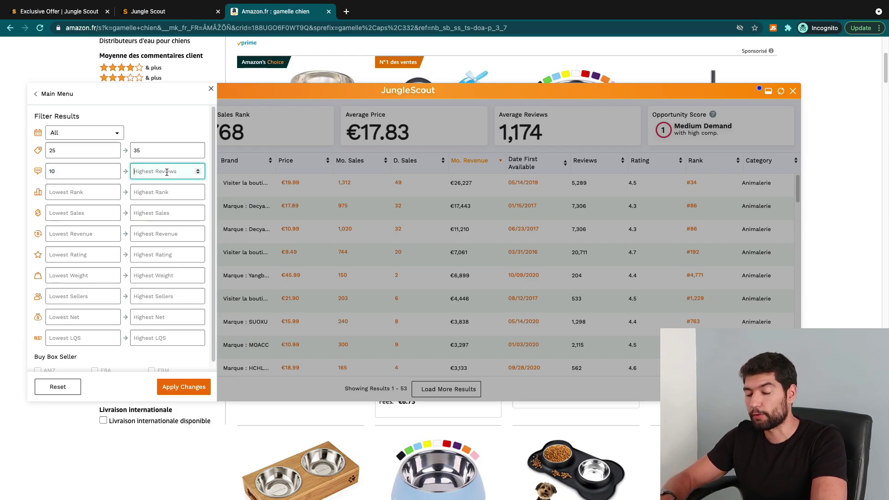
text(400)
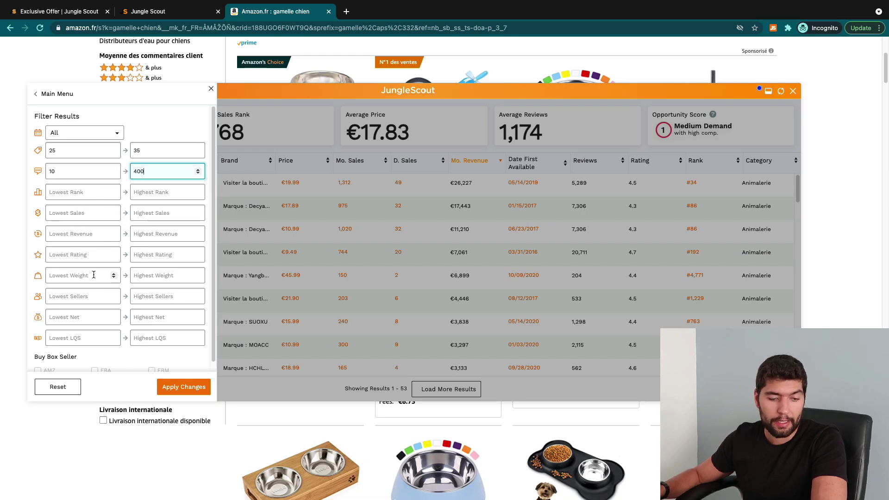
scroll(144, 314, down, 2)
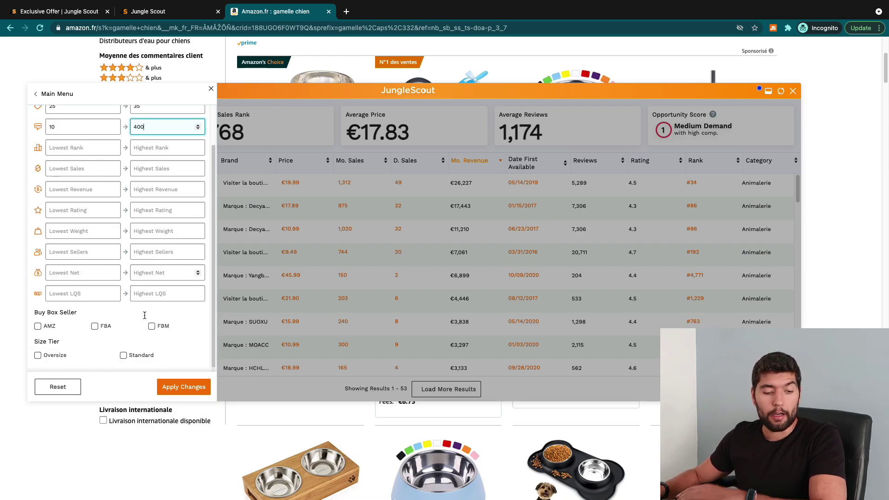
click(187, 387)
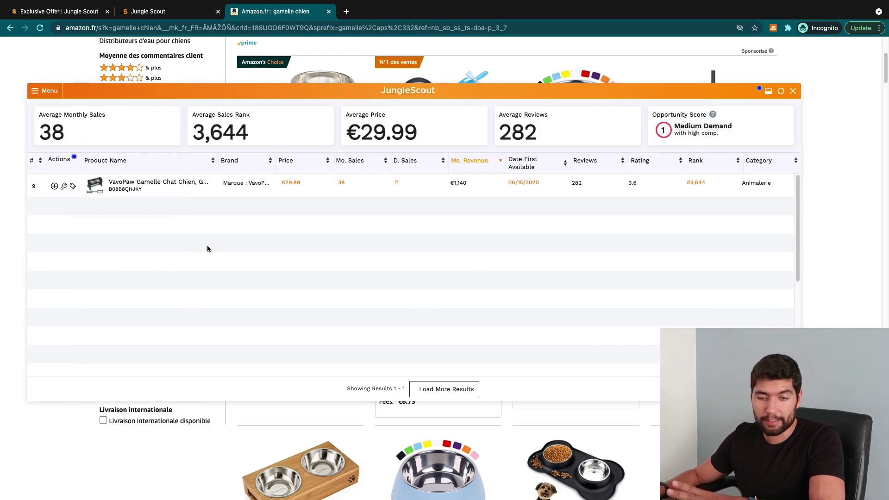
- Preview the VavoPaw raised double bowl and add it to the product tracker
mouse_move(166, 183)
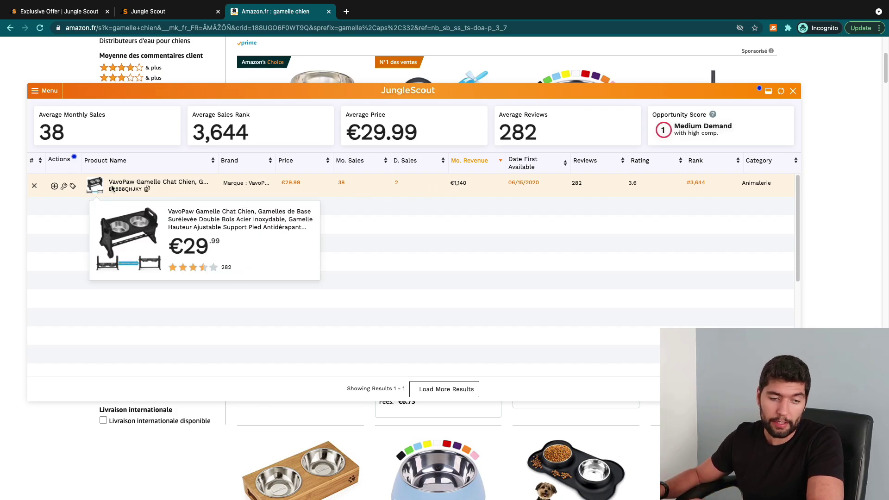
click(55, 187)
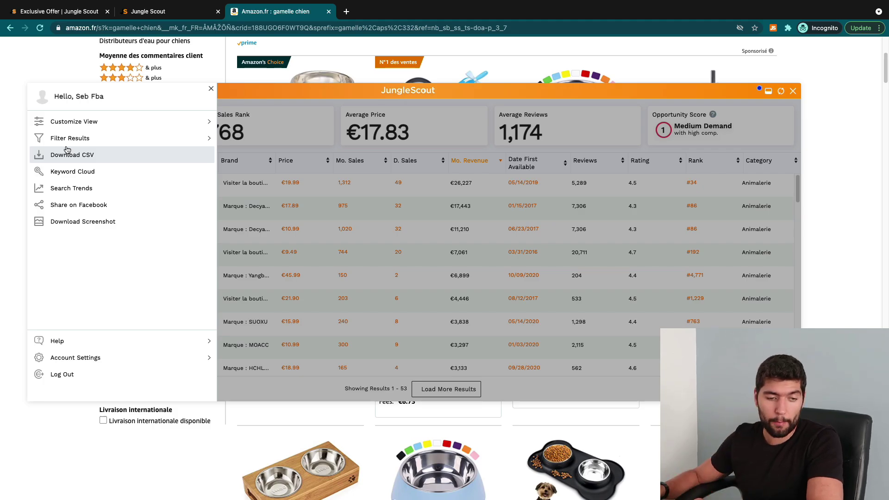
- Open the Keyword Cloud for the "gamelle chien" results, examine the most frequent listing keywords and their counts, and close it
click(83, 178)
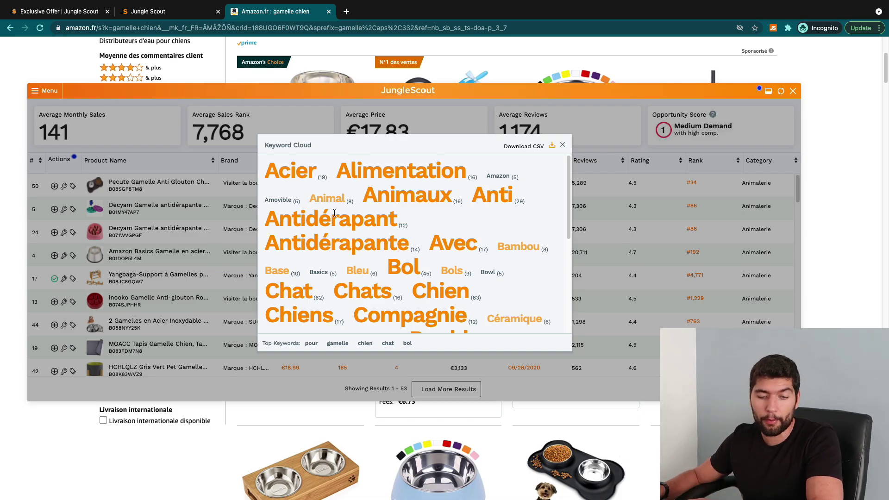
scroll(427, 274, down, 1)
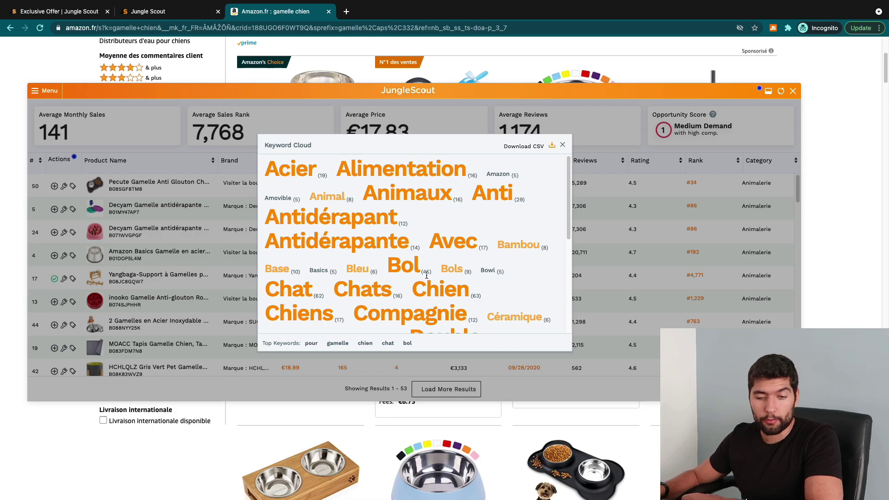
scroll(427, 275, down, 1)
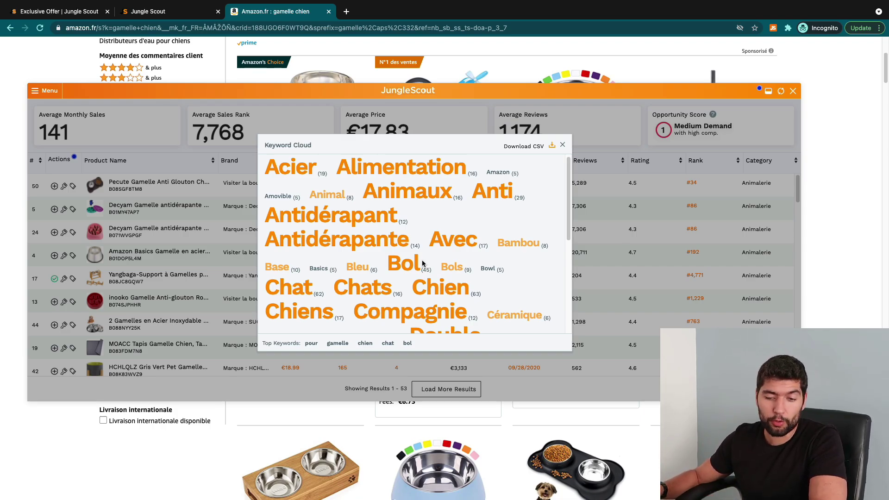
scroll(411, 261, down, 1)
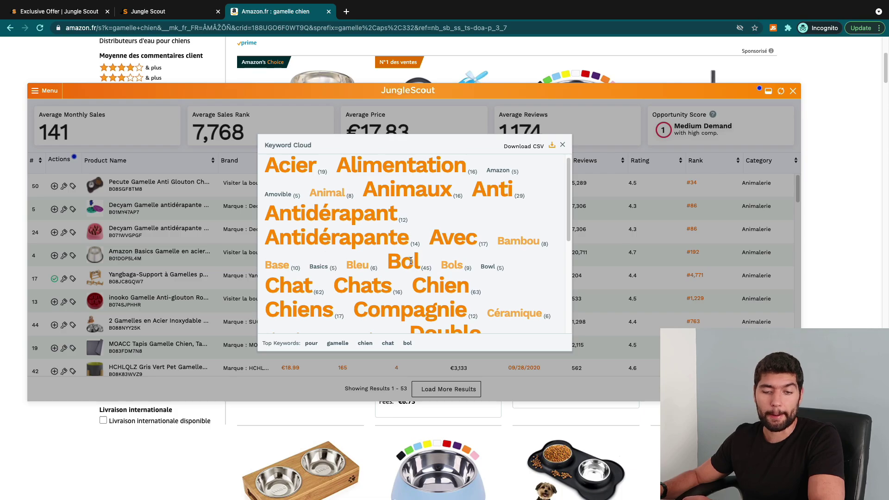
scroll(411, 260, down, 1)
scroll(410, 261, up, 2)
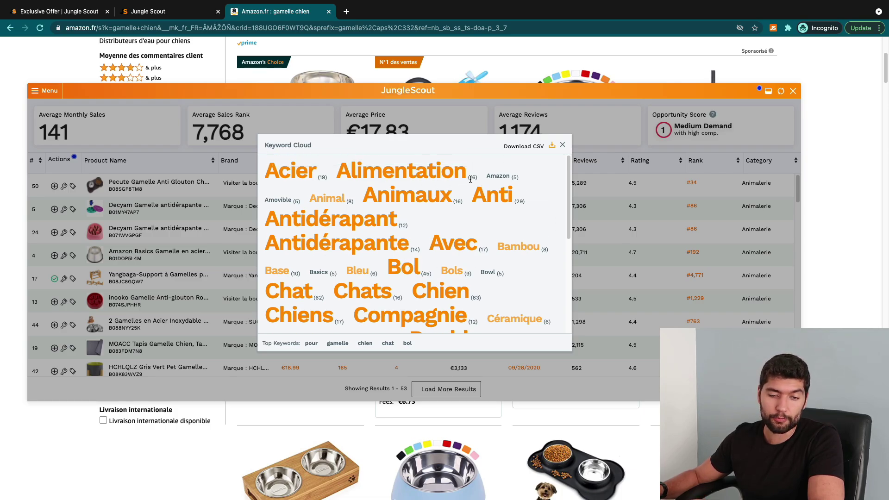
scroll(440, 249, down, 3)
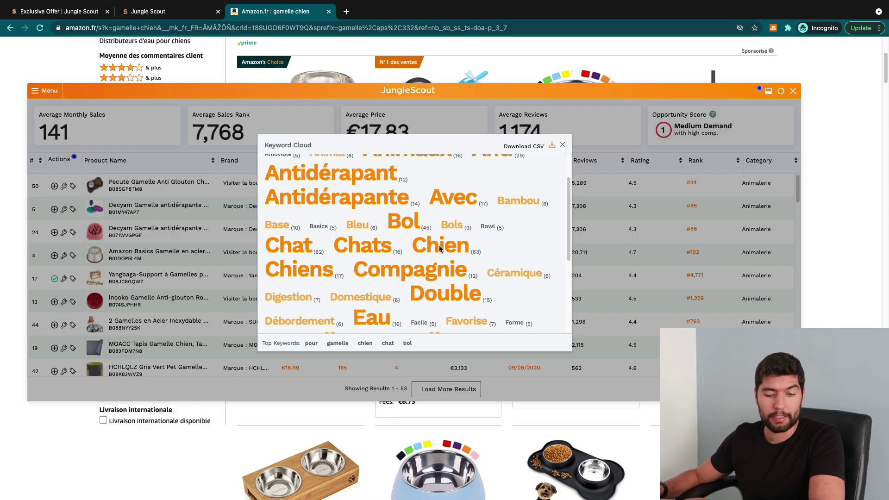
scroll(440, 248, down, 1)
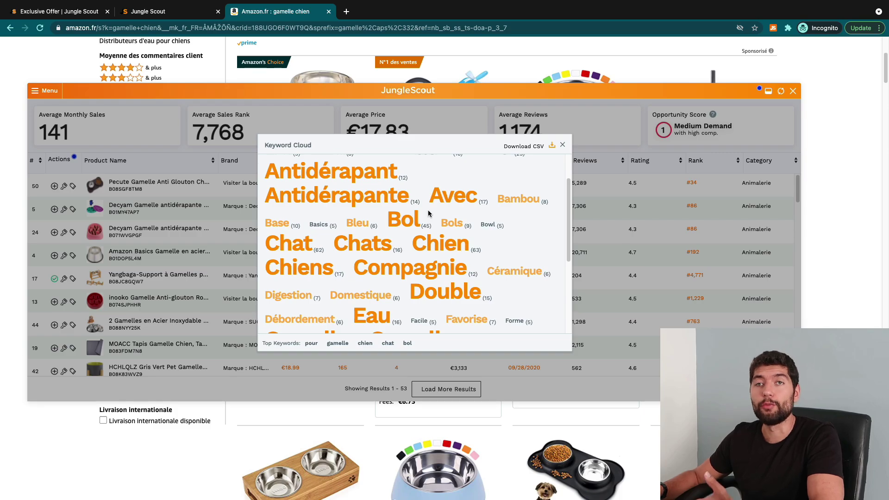
scroll(397, 205, up, 1)
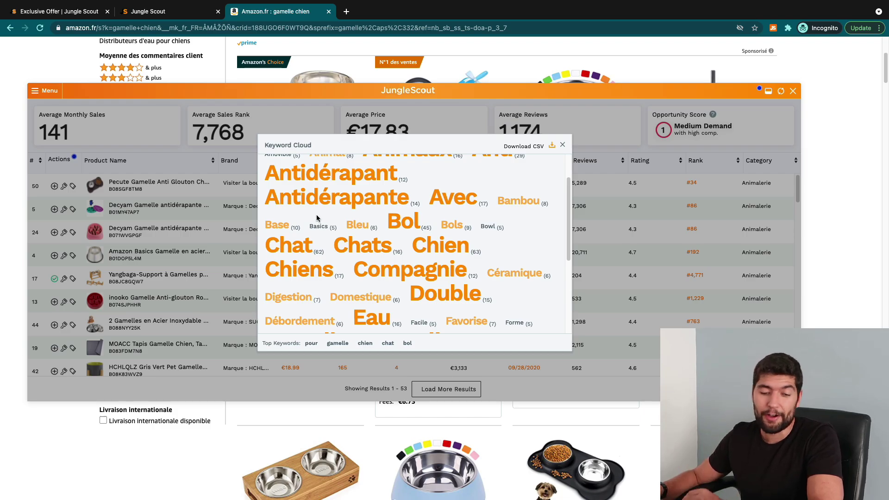
scroll(334, 239, down, 2)
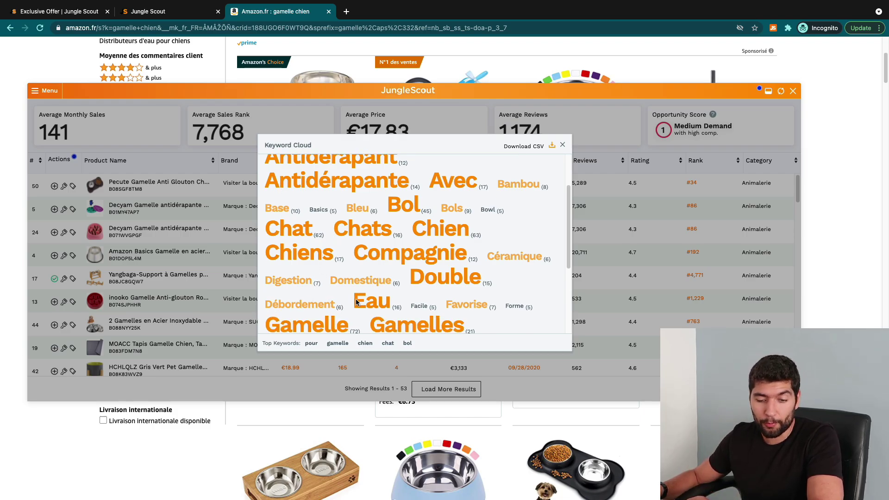
scroll(516, 257, up, 1)
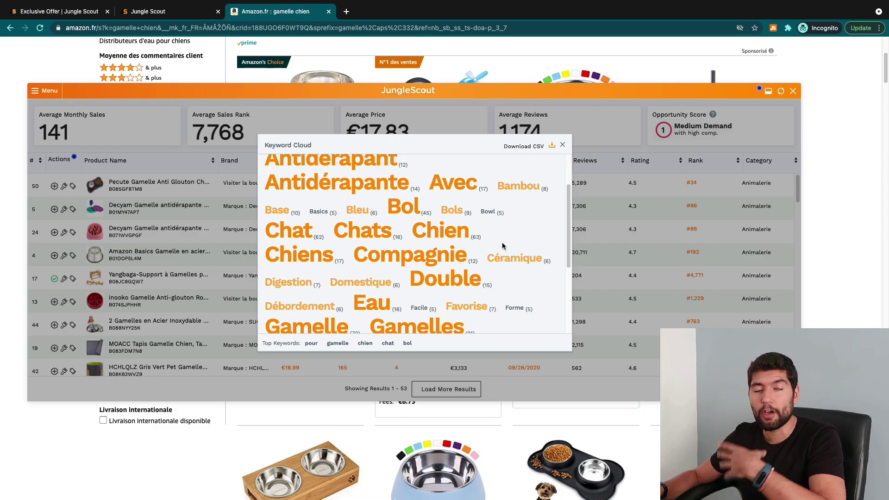
click(562, 145)
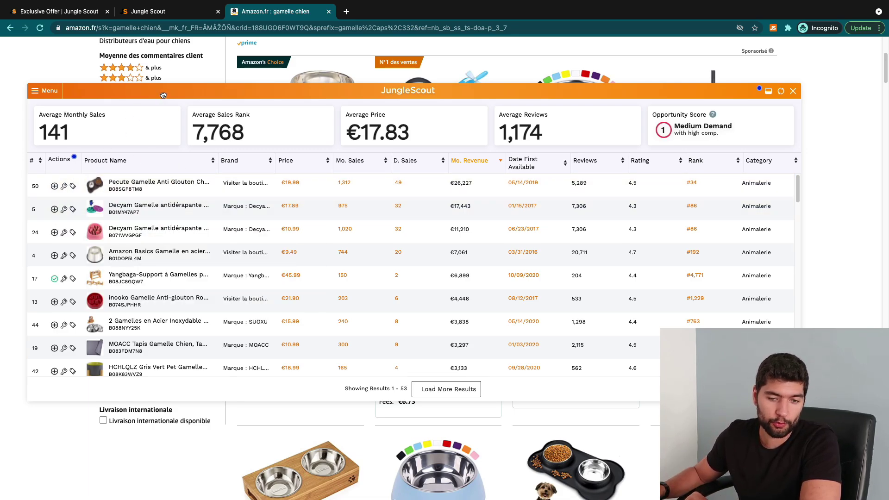
- Look up the keywords of the top-revenue Pecute slow-feeder bowl in Keyword Scout
drag(162, 95, 162, 92)
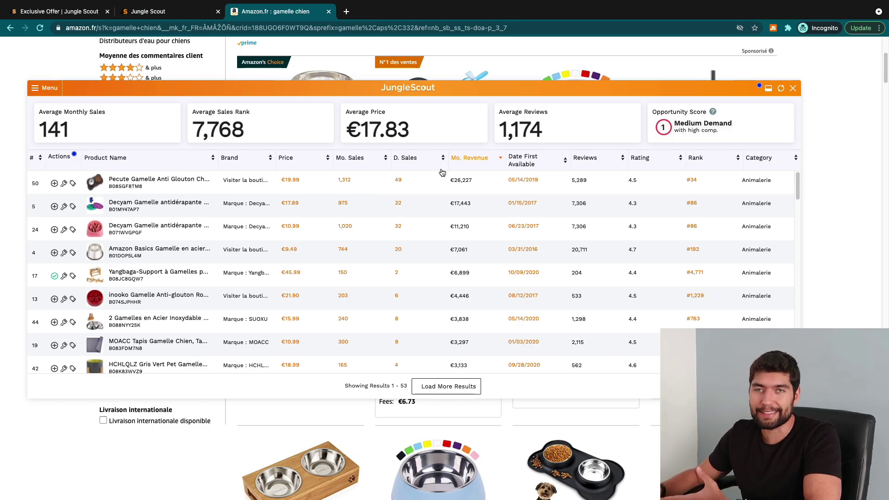
click(64, 184)
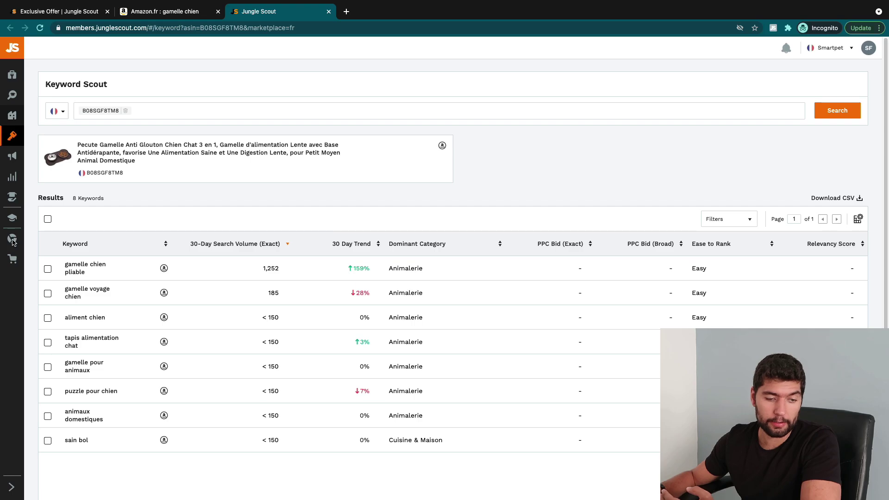
- Open Jungle Scout's page about its browser extension and review the download options, tutorial video and installation instructions
mouse_move(20, 249)
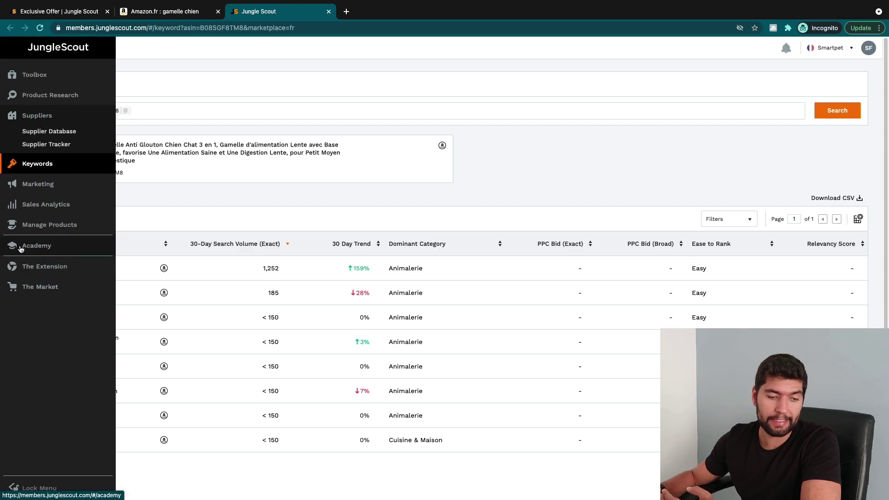
click(26, 272)
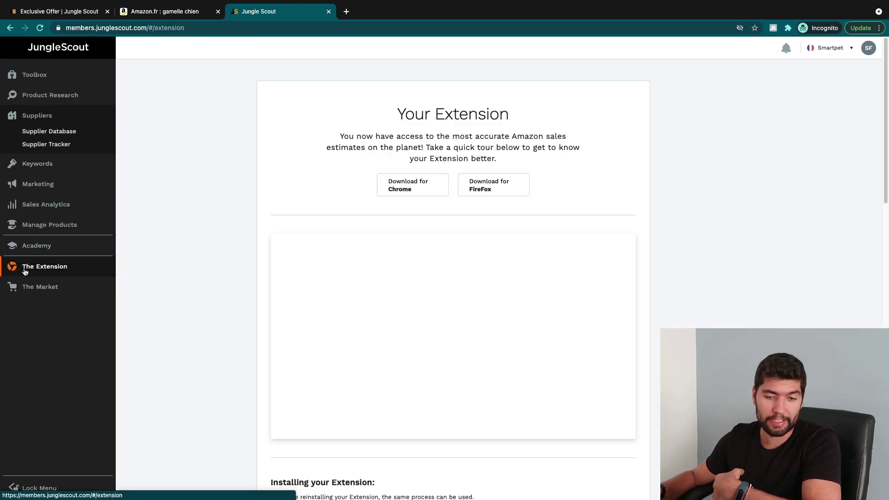
scroll(635, 281, down, 3)
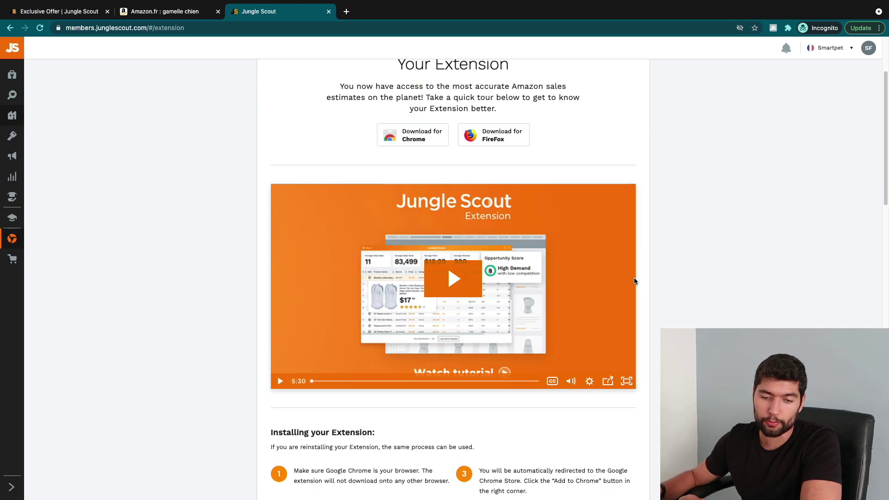
- Open the Product Database among Jungle Scout's product research tools and set its marketplace to France
scroll(658, 249, down, 3)
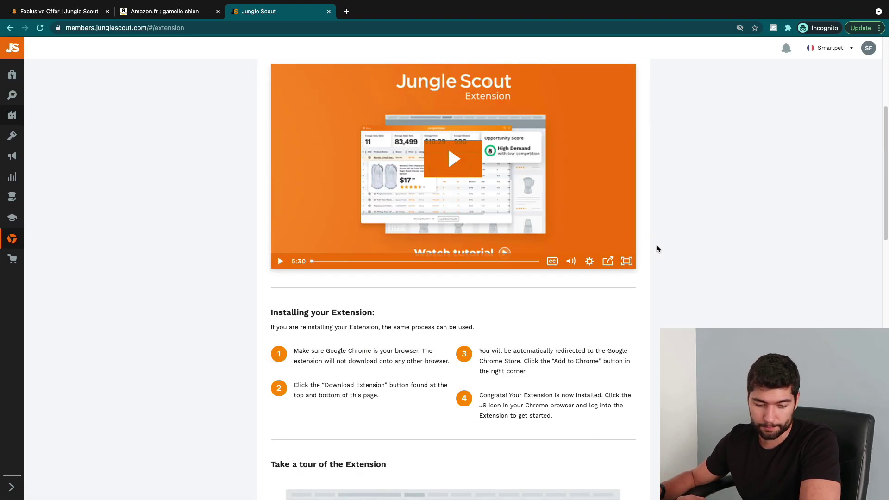
scroll(658, 249, up, 5)
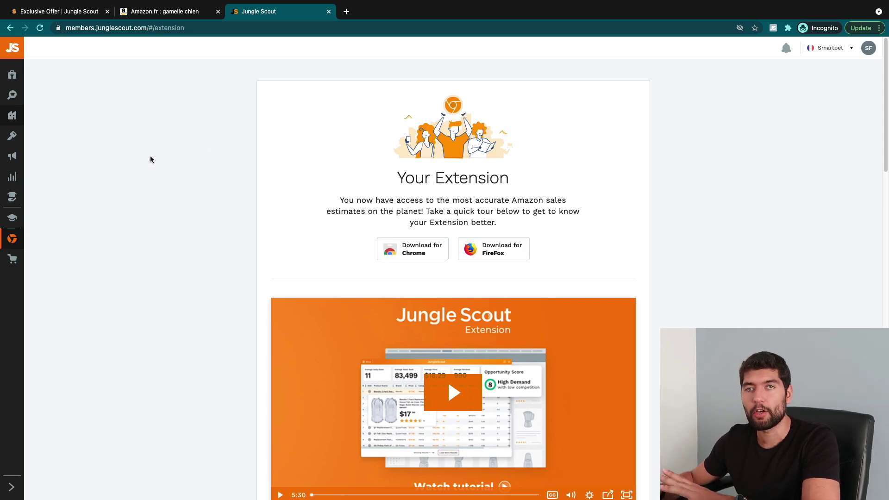
mouse_move(17, 109)
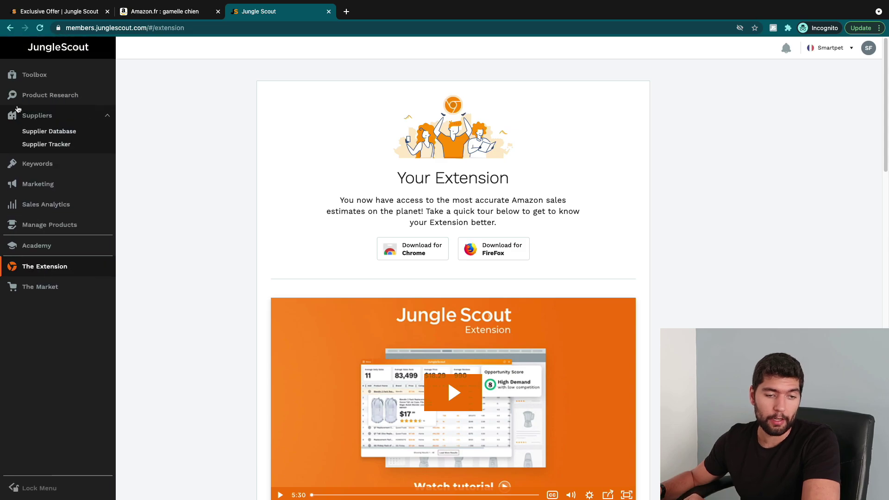
click(15, 99)
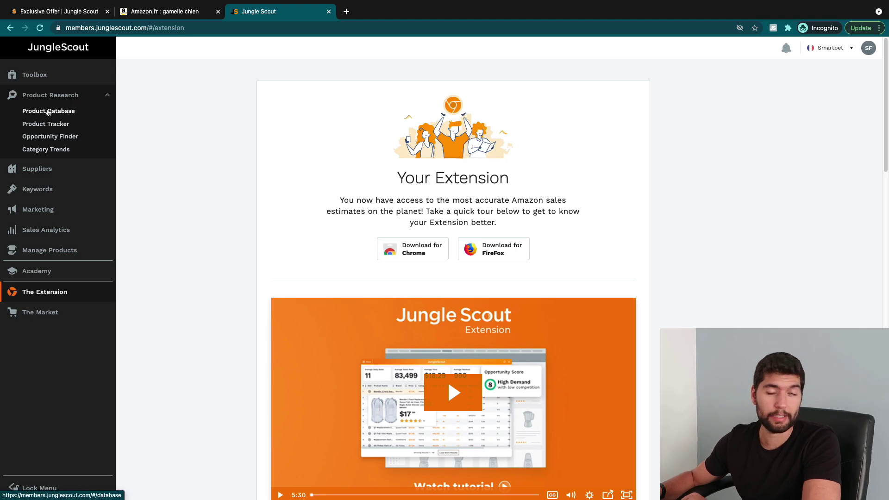
click(49, 112)
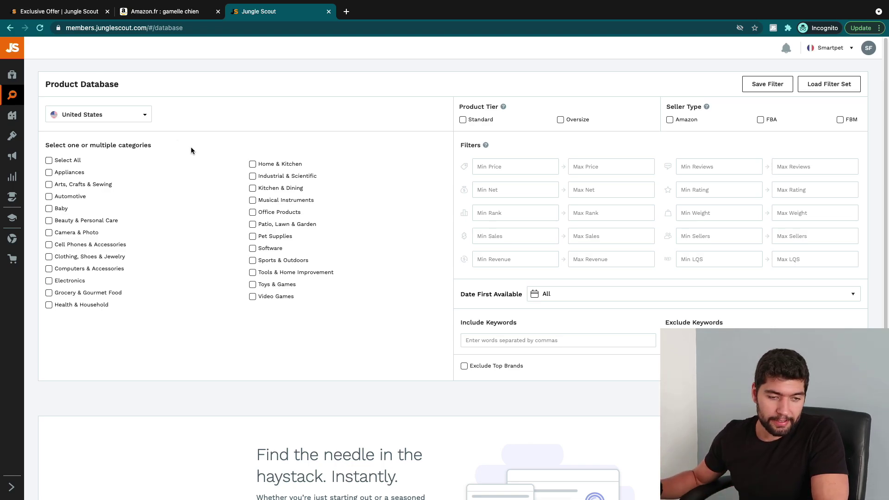
click(136, 119)
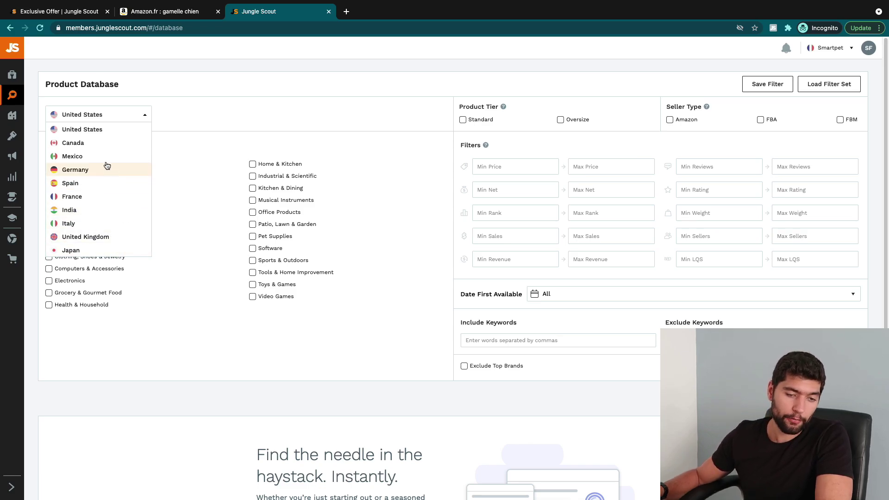
click(86, 199)
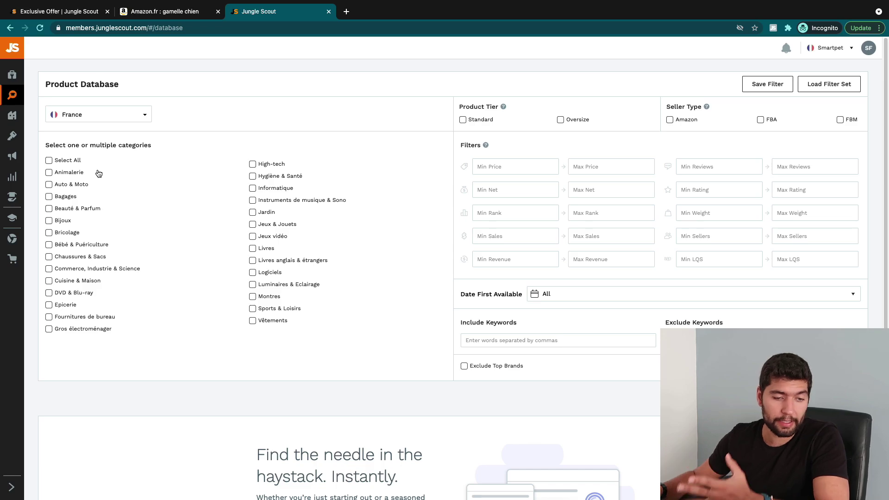
- Select the categories Animalerie, Bricolage, Bébé & Puériculture, Cuisine & Maison, Jardin, Hygiène & Santé and Sports & Loisirs
click(49, 174)
click(49, 233)
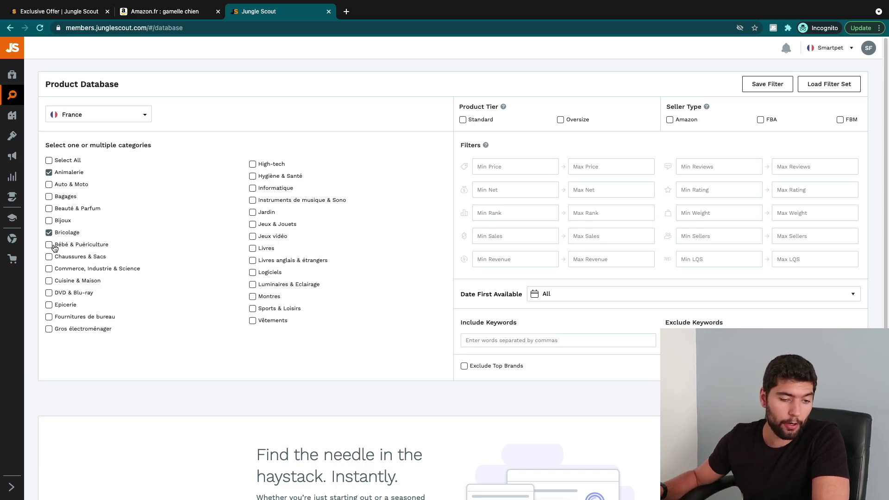
click(48, 246)
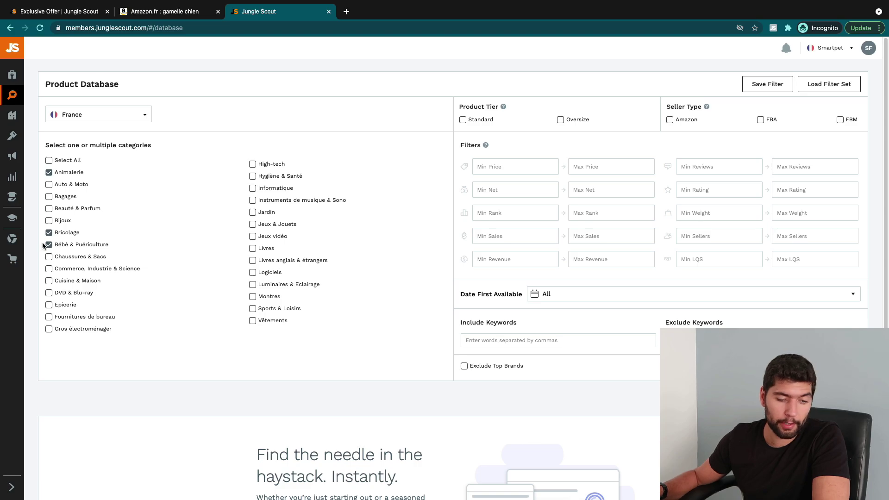
click(50, 282)
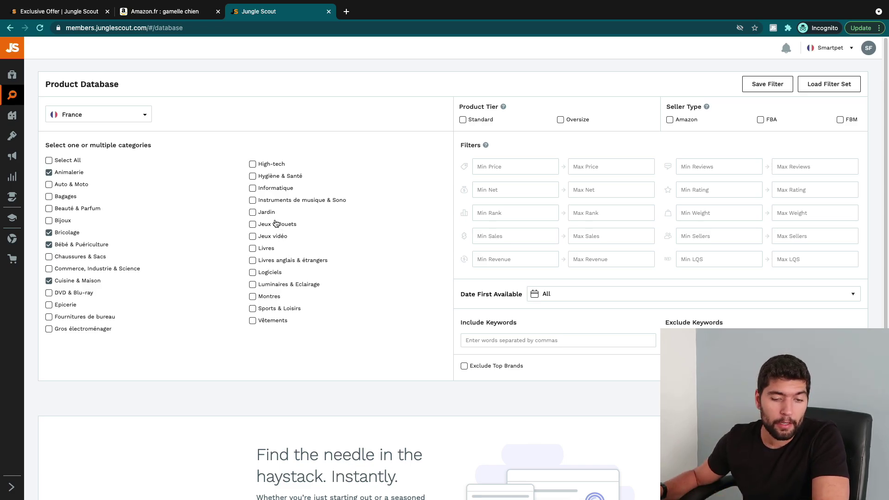
click(252, 213)
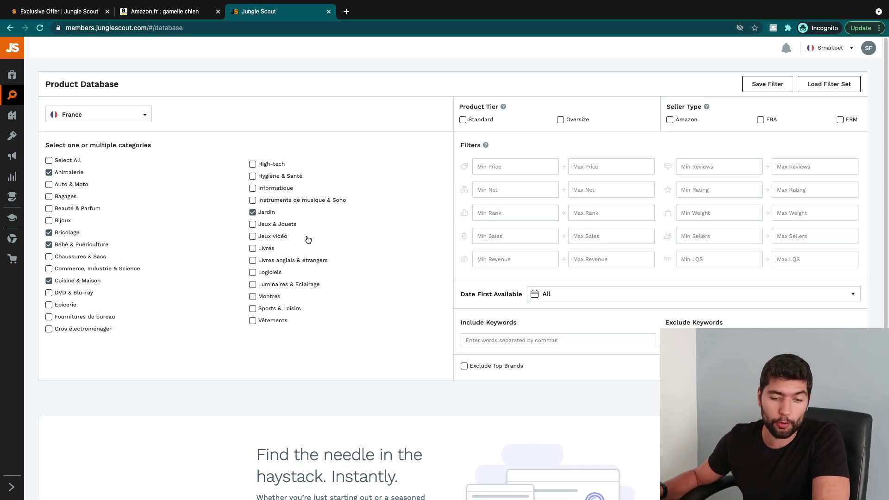
click(253, 177)
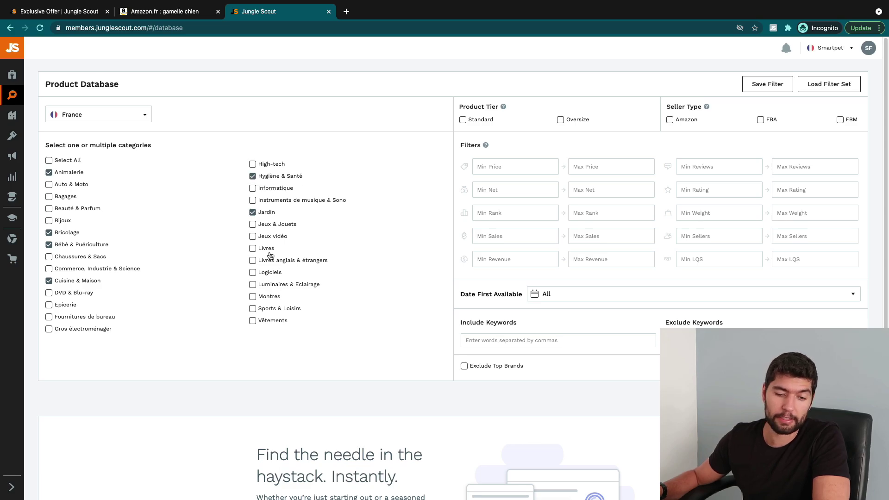
click(254, 308)
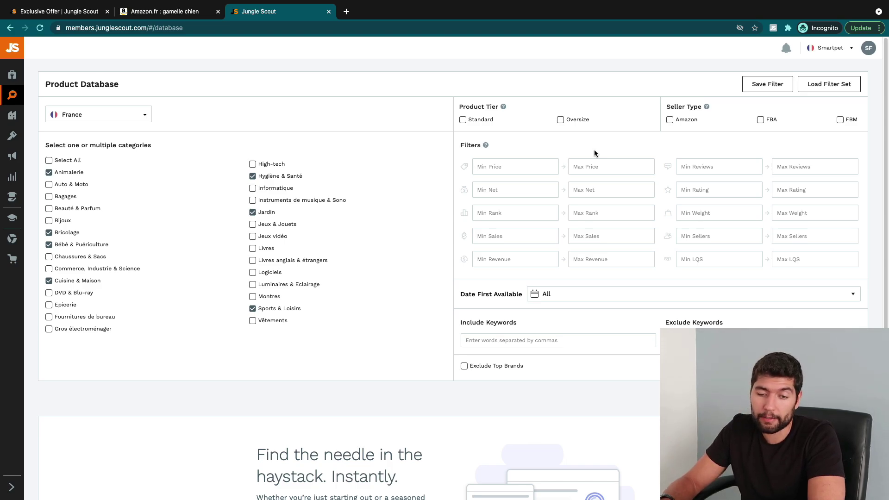
- Filter the products to a price between 19 and 45 and a review count between 0 and 300
text(19)
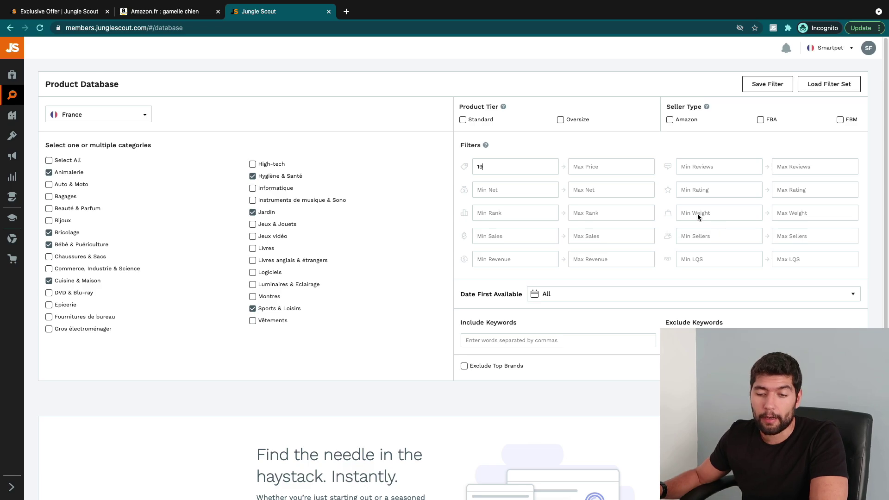
click(639, 161)
text(45)
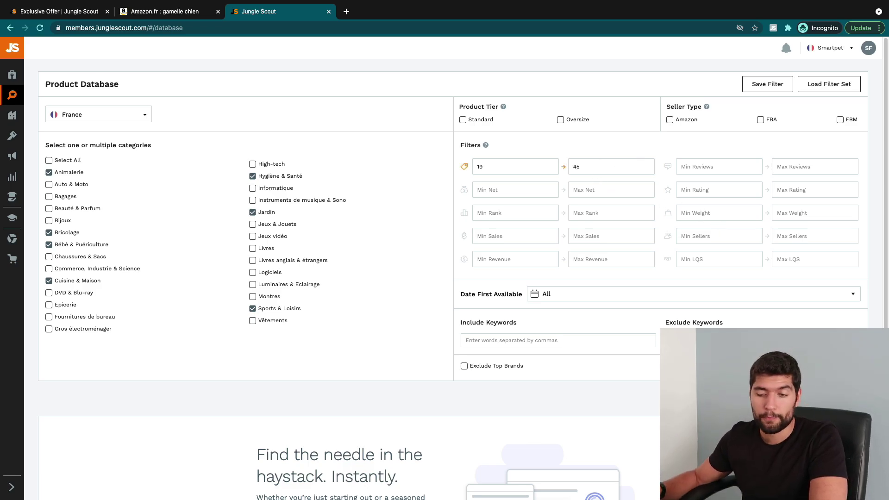
click(709, 168)
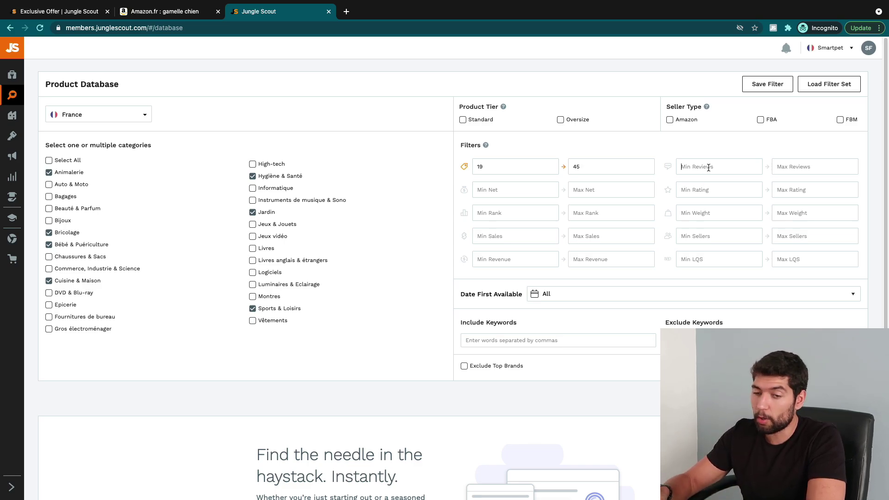
text(0)
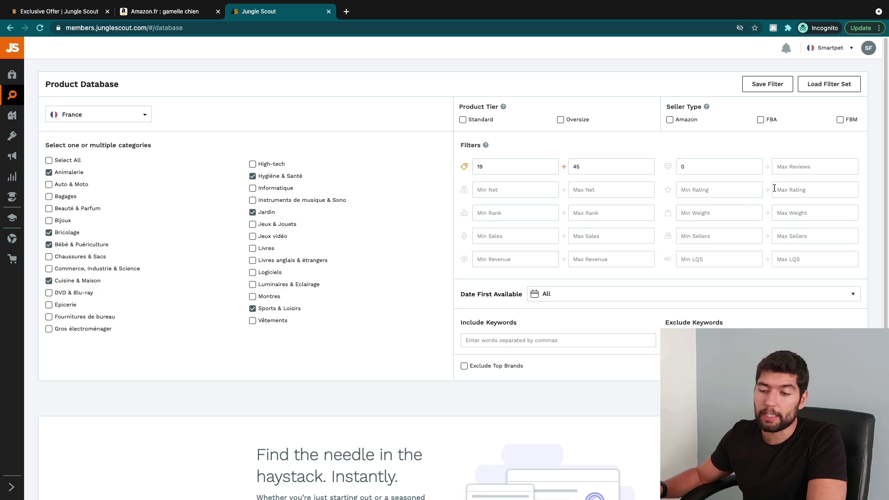
click(805, 167)
text(300)
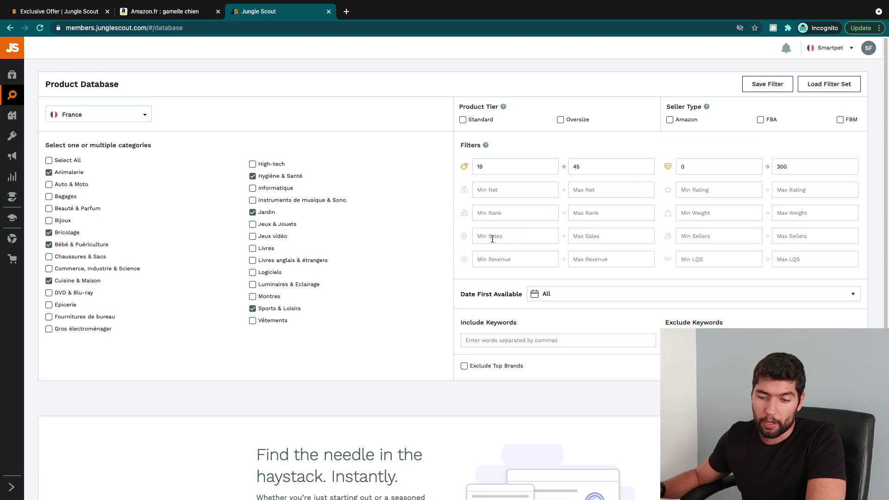
- Set the revenue filter to a range of 3000 to 8000 and run the product search
click(516, 257)
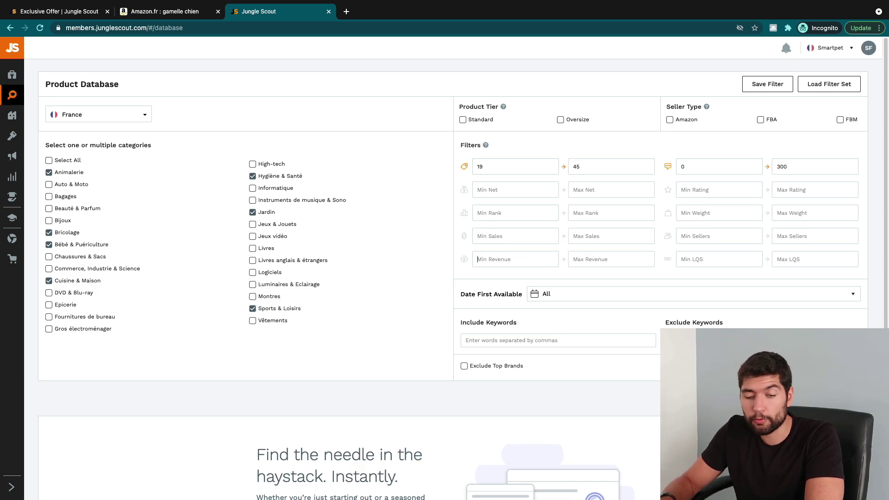
text(3000)
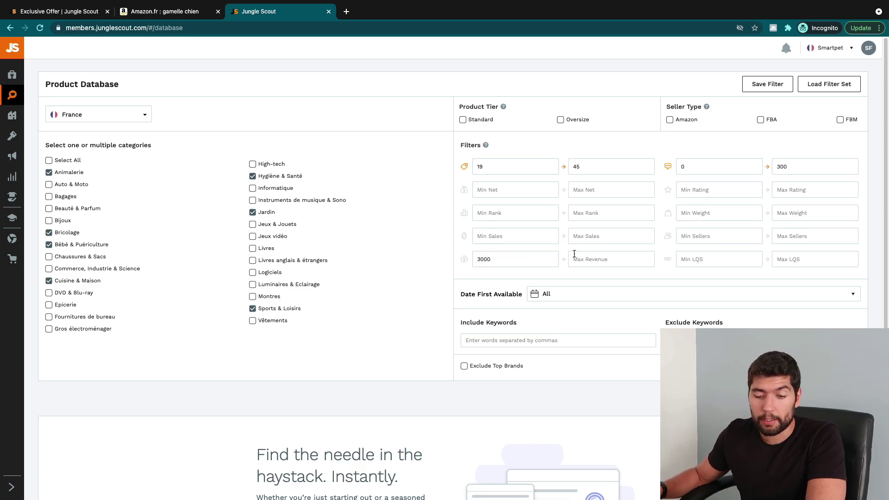
click(599, 260)
text(8000)
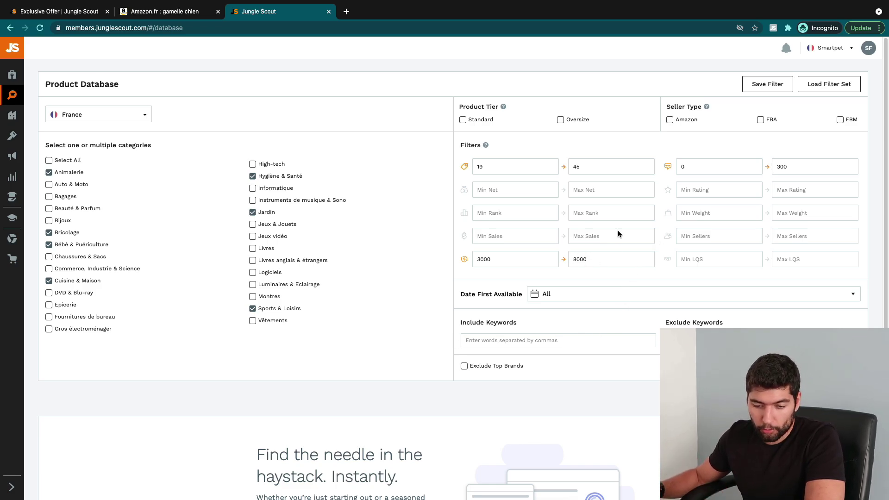
scroll(563, 353, down, 2)
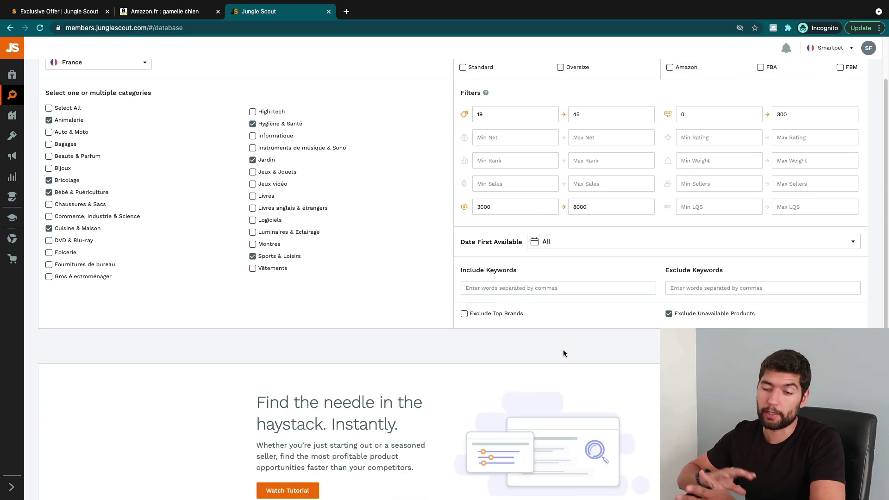
scroll(707, 205, up, 1)
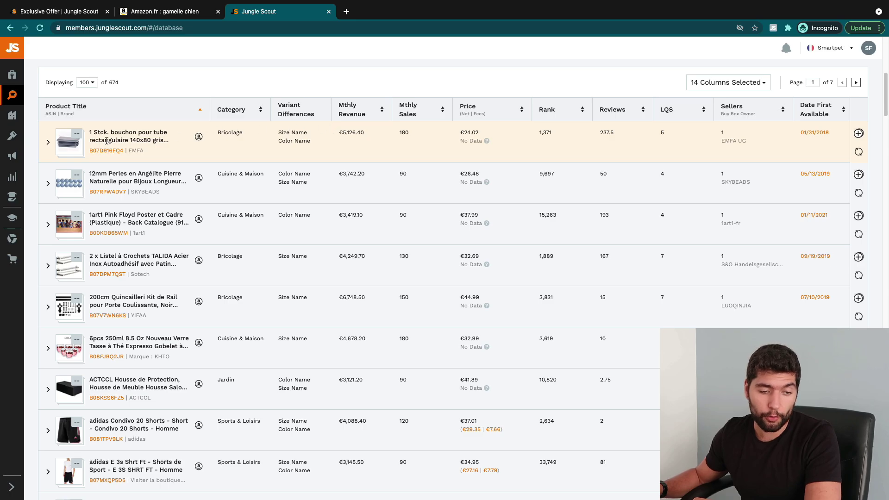
- Browse the product results, examining product images, categories, monthly revenue, prices and review counts for possible product ideas
mouse_move(74, 147)
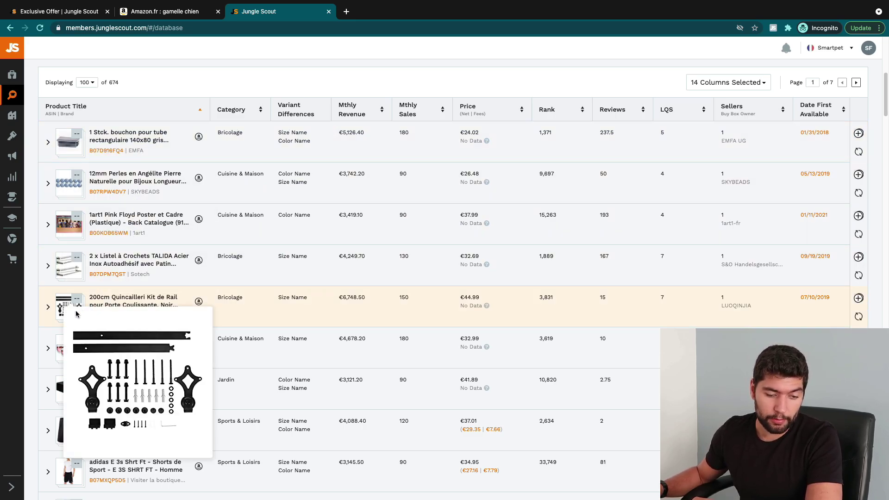
scroll(195, 295, down, 1)
scroll(194, 295, down, 2)
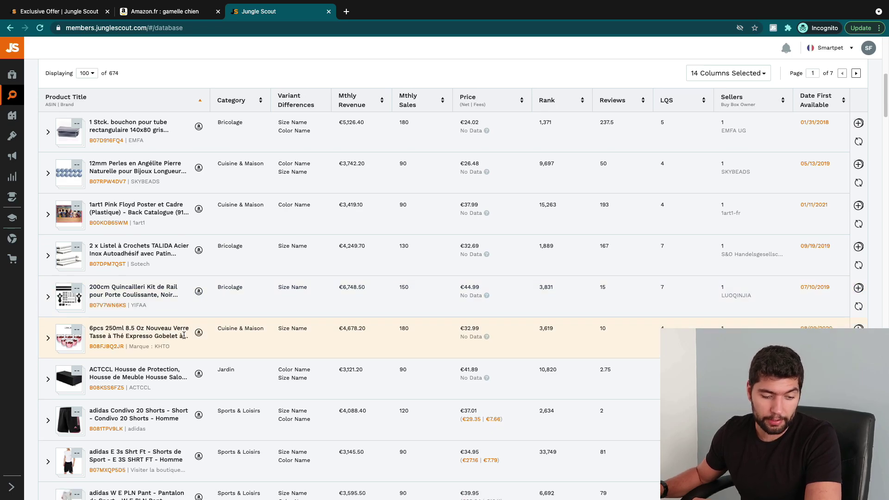
scroll(158, 320, down, 3)
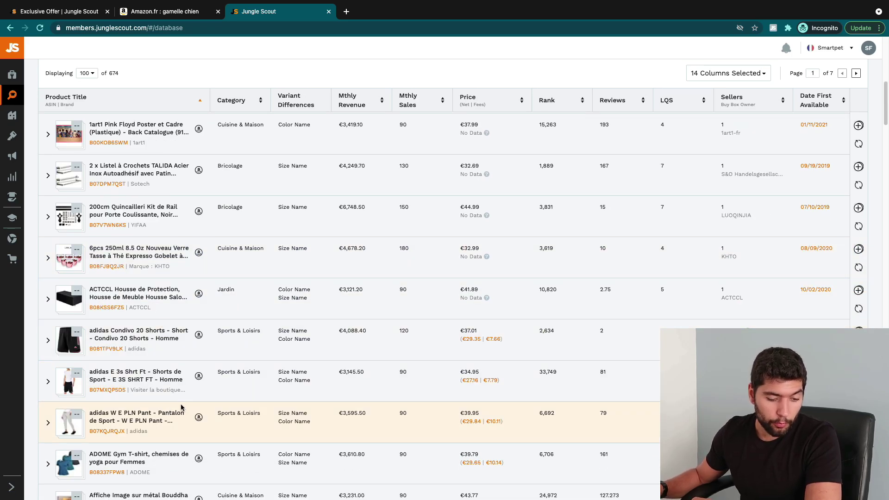
scroll(189, 404, down, 3)
scroll(189, 403, down, 6)
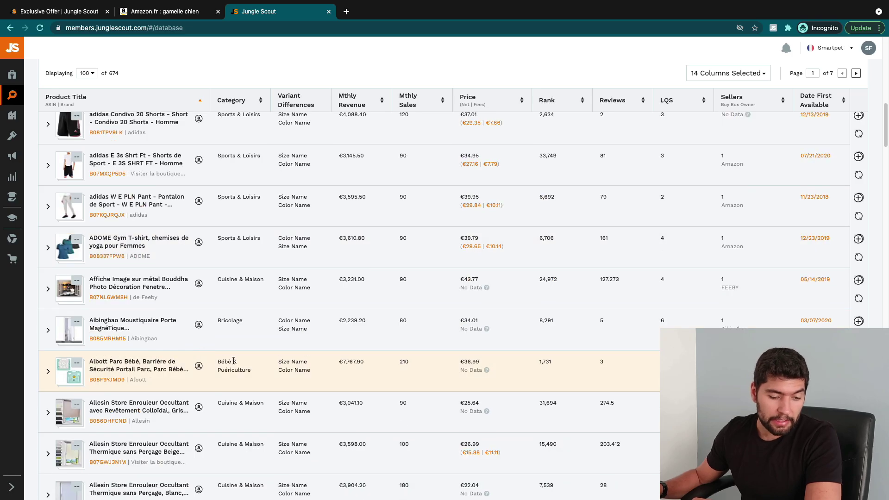
scroll(252, 362, down, 2)
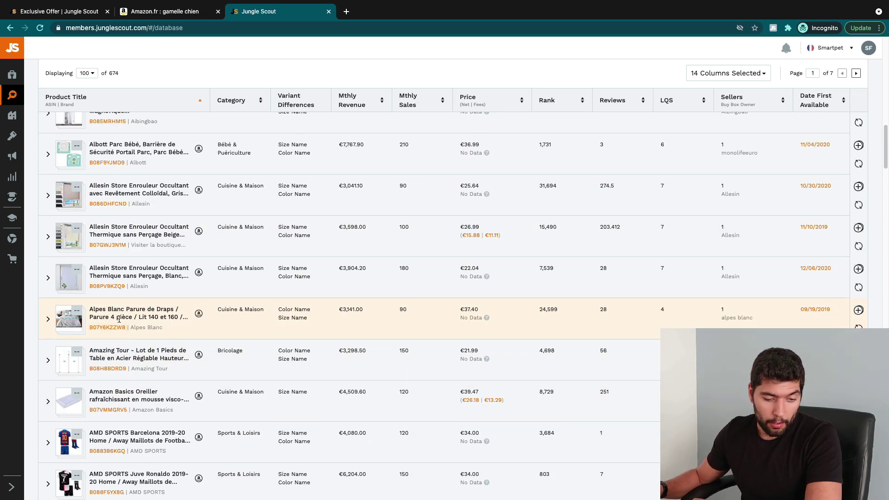
mouse_move(84, 319)
scroll(219, 291, down, 3)
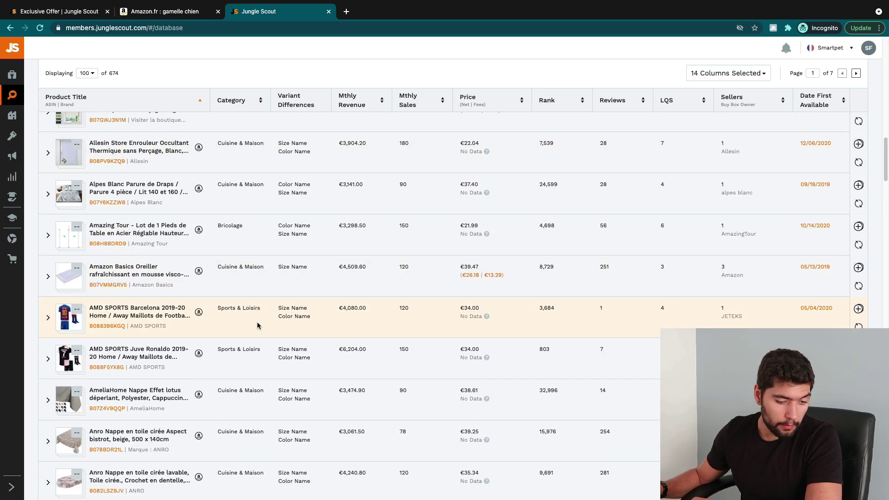
scroll(214, 373, down, 6)
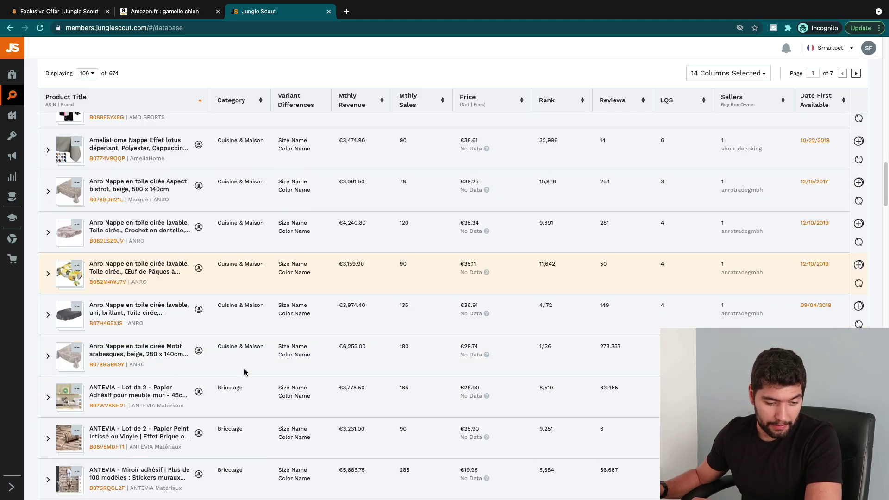
scroll(245, 372, down, 8)
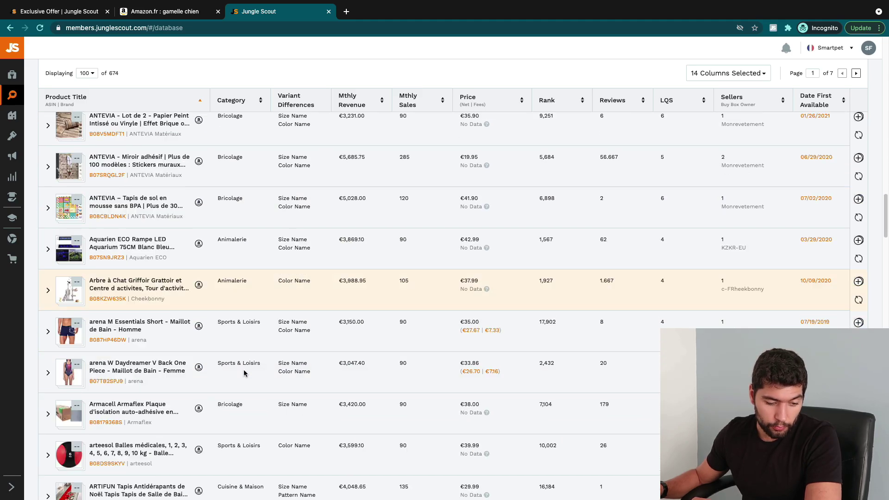
scroll(241, 378, down, 3)
mouse_move(76, 357)
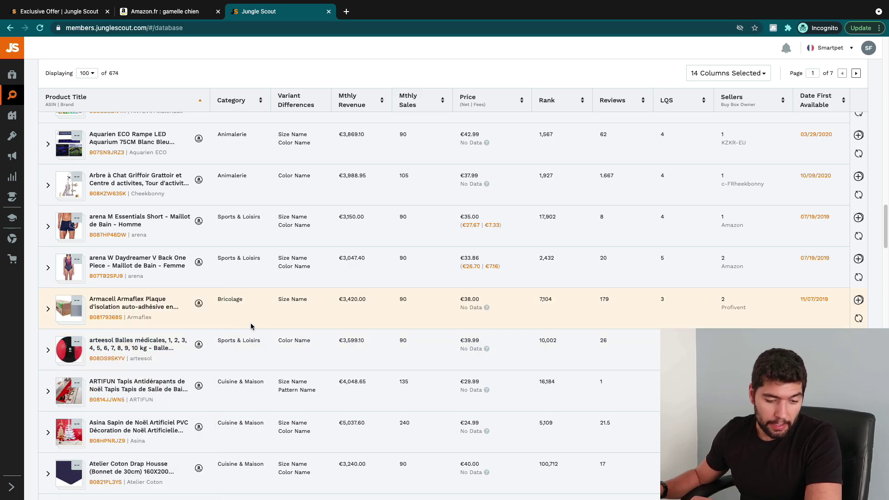
scroll(223, 321, down, 1)
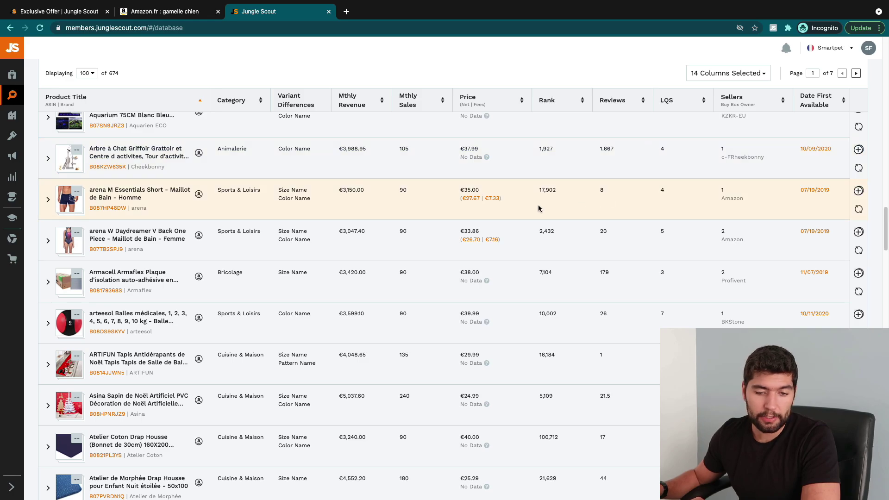
- Sort the Product Database results by monthly revenue, highest first
scroll(537, 208, up, 7)
scroll(536, 209, up, 10)
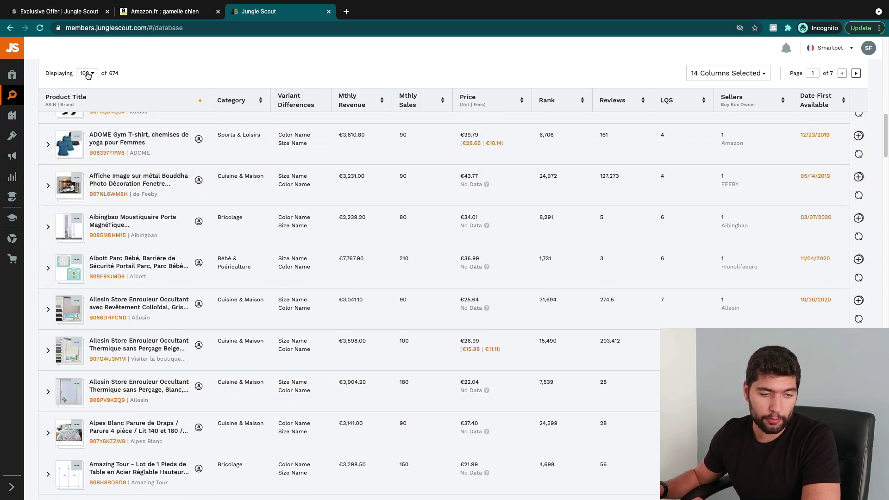
click(362, 106)
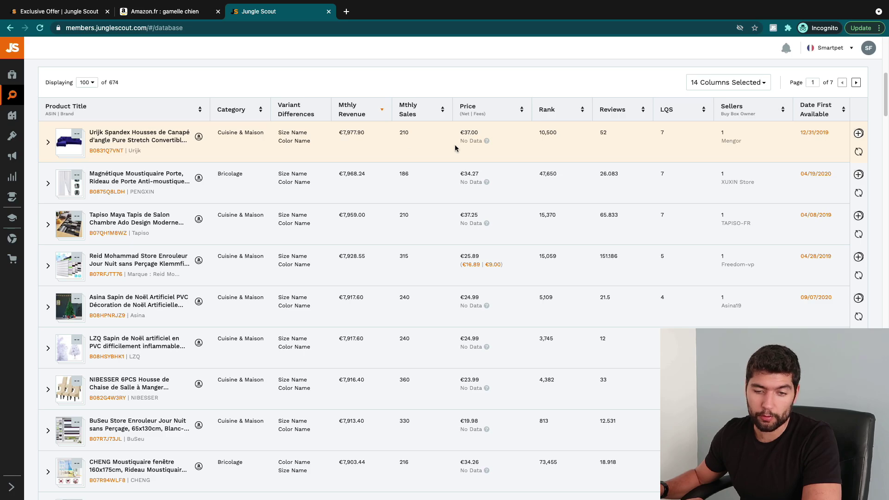
- Examine the highest-revenue products in the Product Database results, comparing their monthly revenue, reviews, titles and images
scroll(532, 151, up, 7)
scroll(414, 259, down, 5)
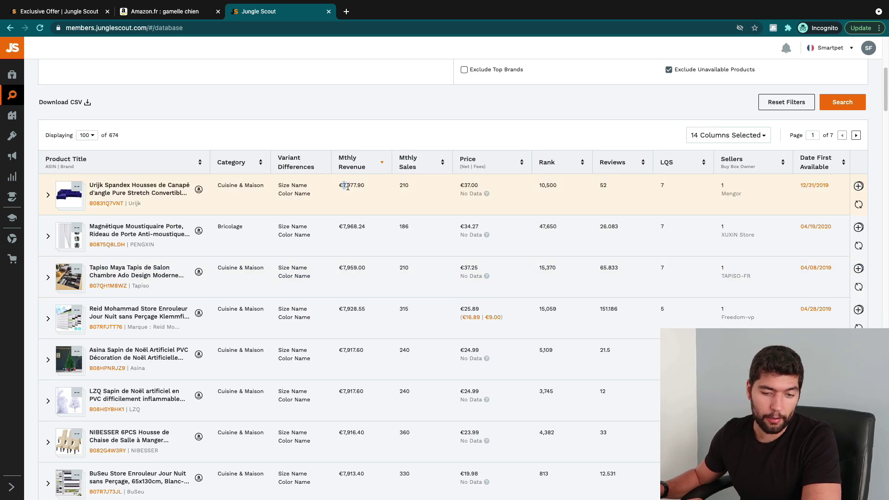
drag(348, 187, 369, 189)
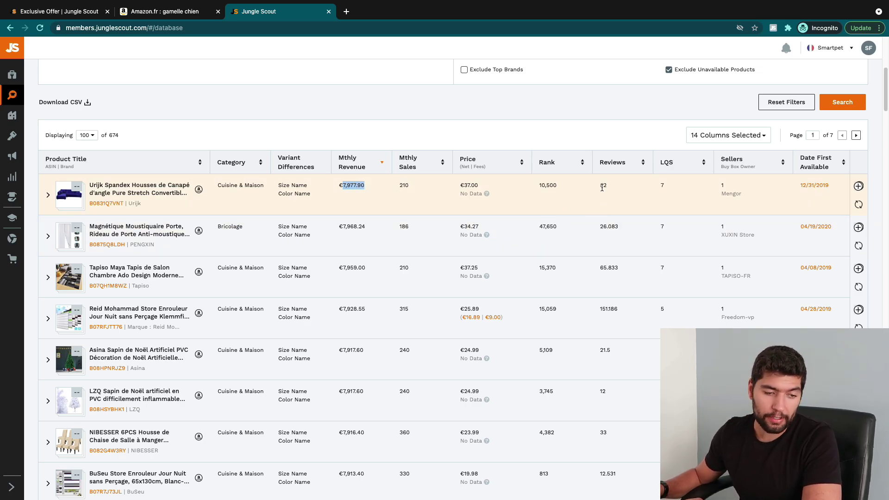
click(138, 188)
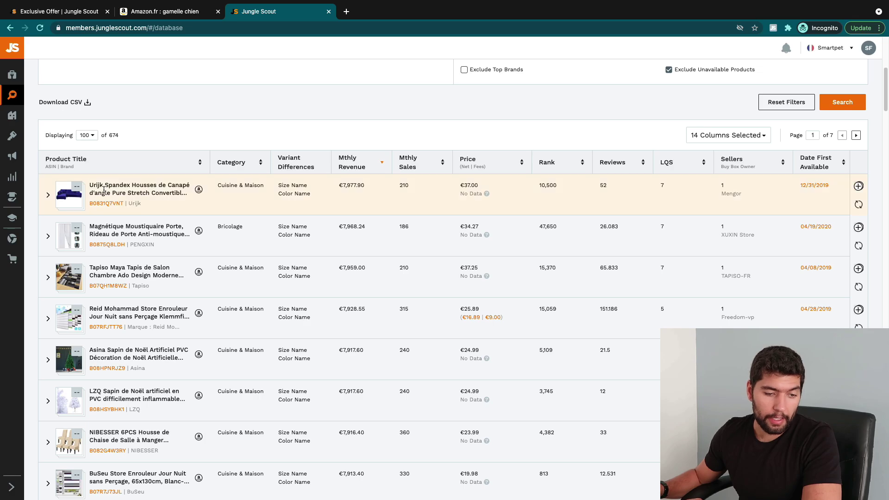
mouse_move(69, 196)
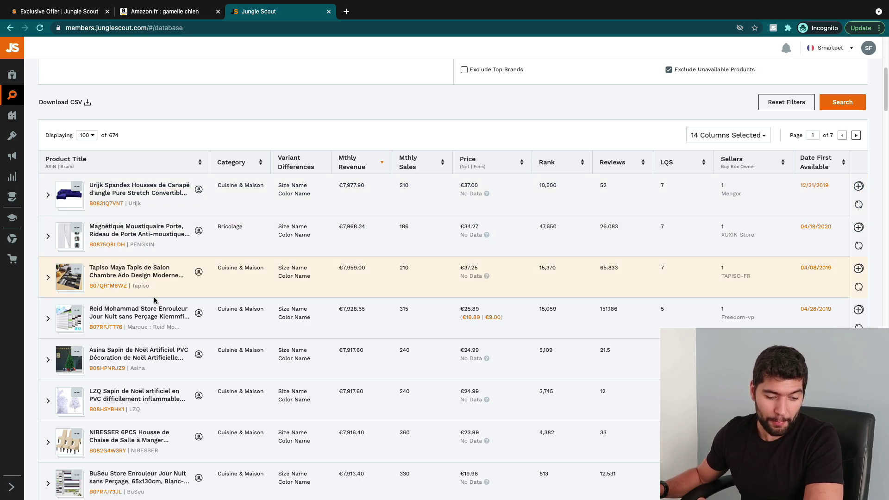
scroll(370, 317, down, 4)
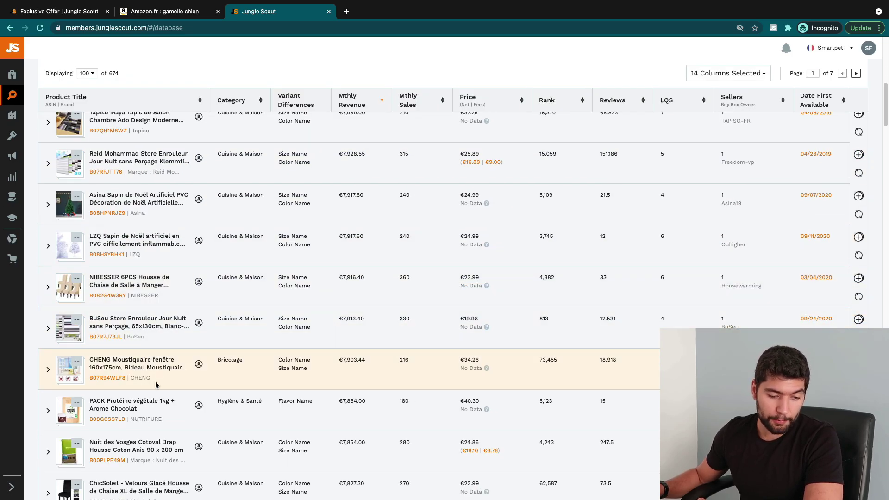
scroll(264, 340, up, 5)
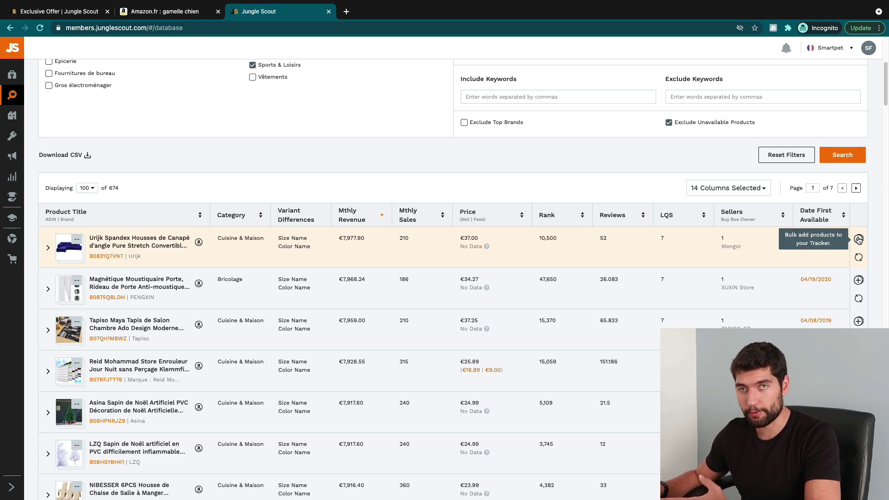
scroll(173, 262, up, 5)
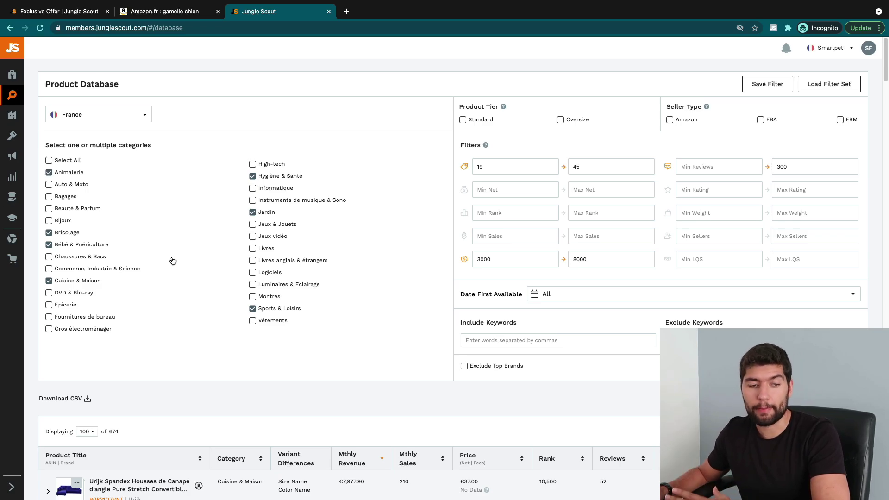
- Open the Opportunity Finder and set its marketplace to France
mouse_move(19, 94)
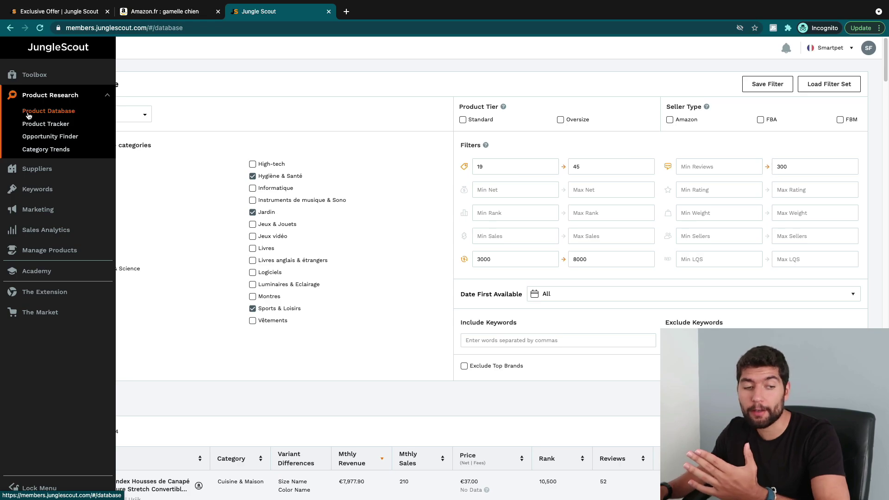
click(51, 137)
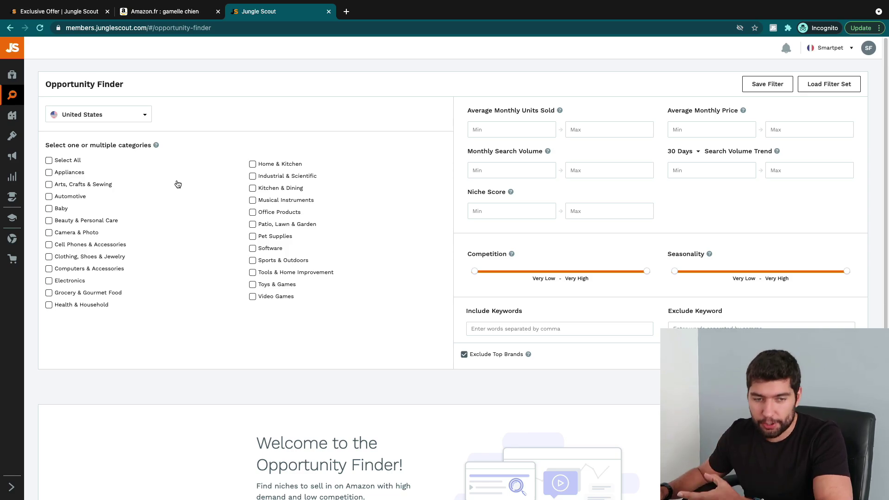
click(119, 117)
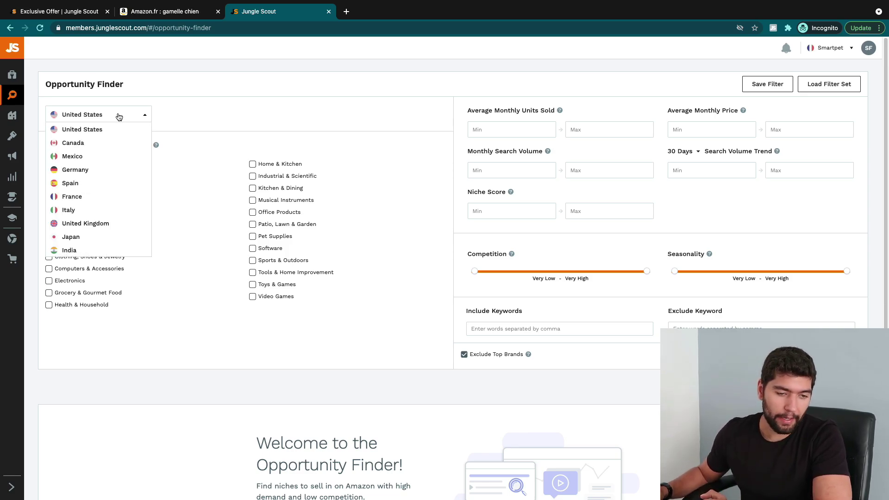
click(85, 196)
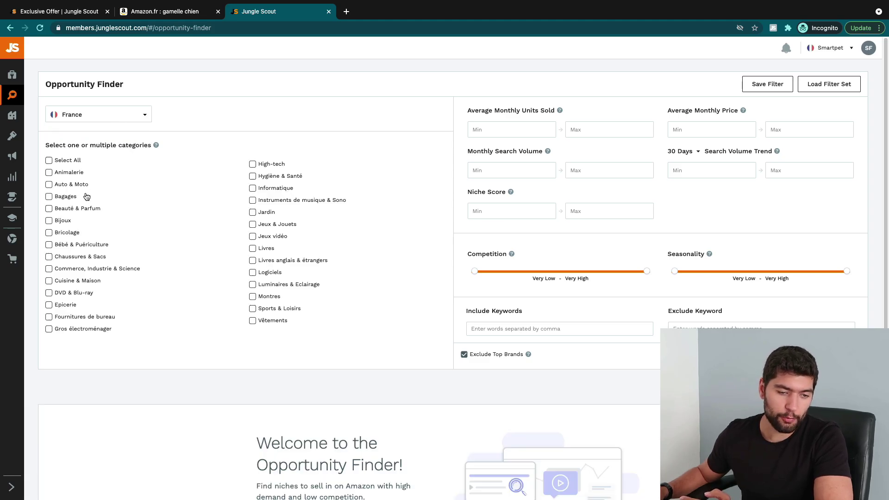
- Select the Animalerie, Bricolage, Cuisine & Maison, Fournitures de bureau, Sports & Loisirs, Jardin and Hygiène & Santé categories
click(65, 174)
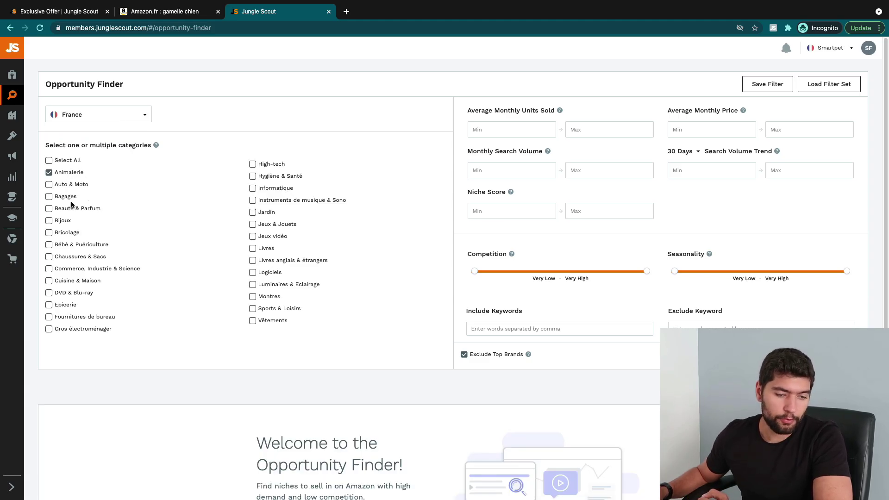
click(69, 235)
click(70, 282)
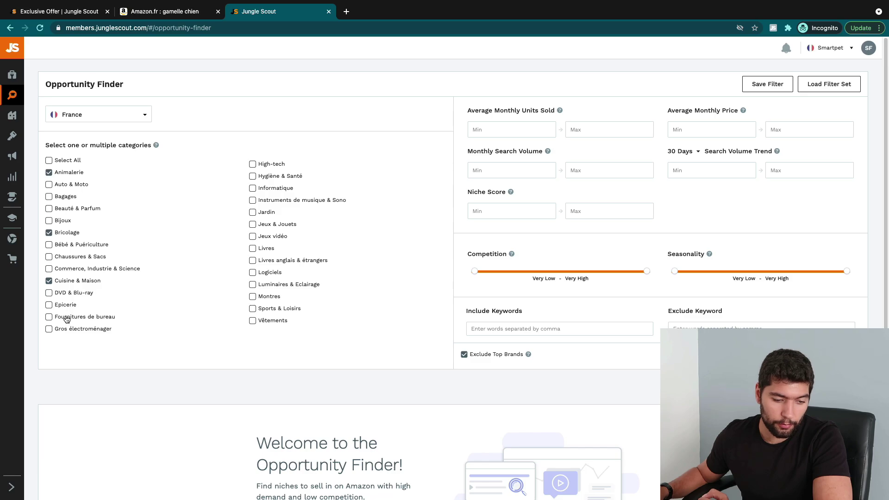
click(69, 319)
click(267, 309)
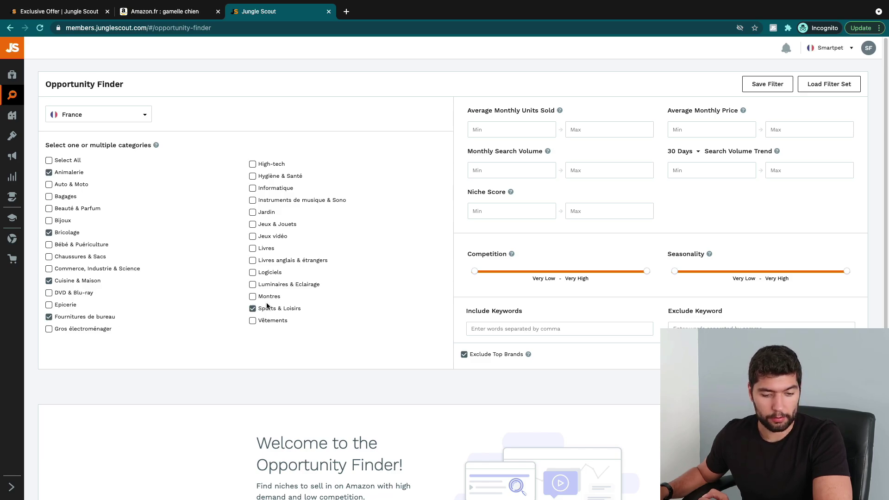
click(268, 213)
click(268, 178)
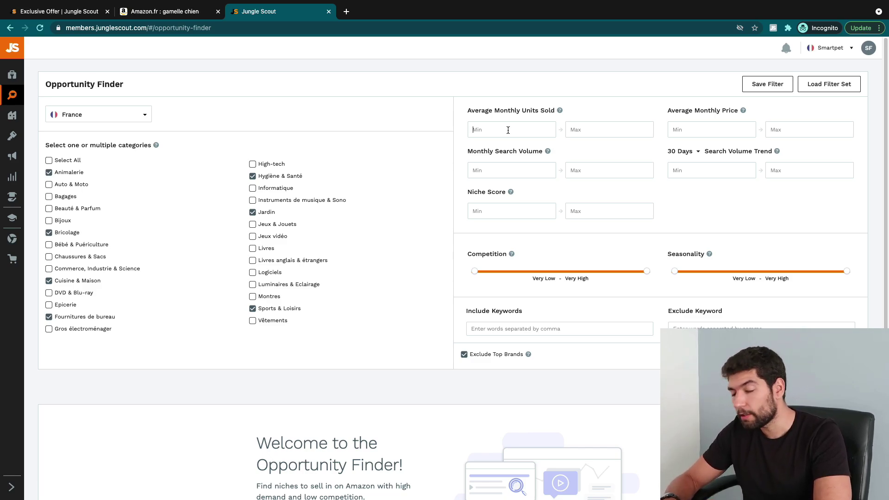
- Filter niches to 200 to 500 average monthly units sold and an average monthly price of 19 to 45
text(200)
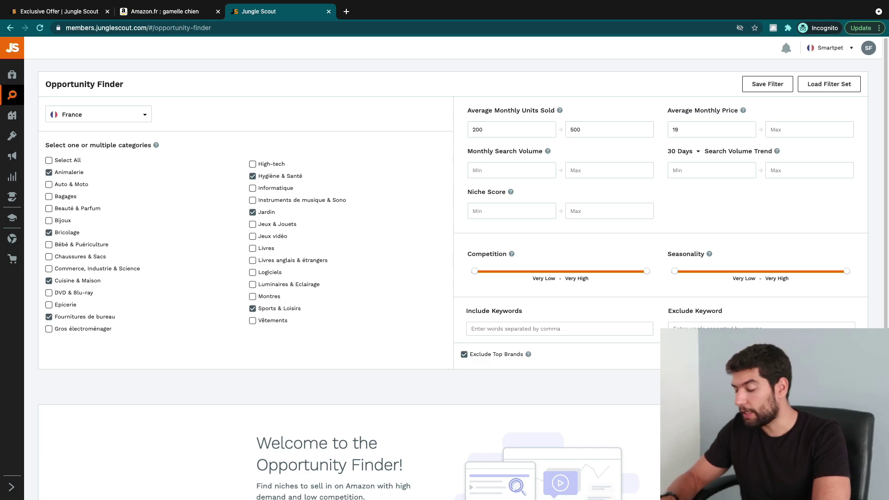
text(45)
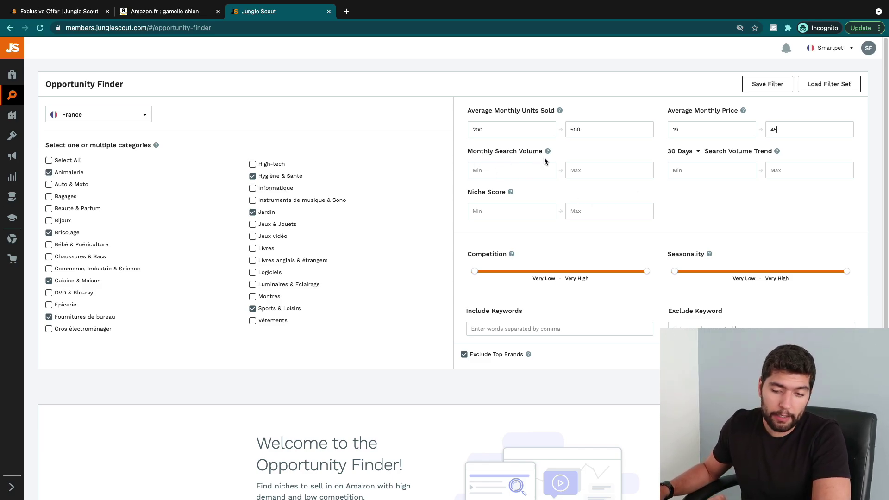
- Limit seasonality to a range of Very Low to Medium and run the niche search
mouse_move(548, 152)
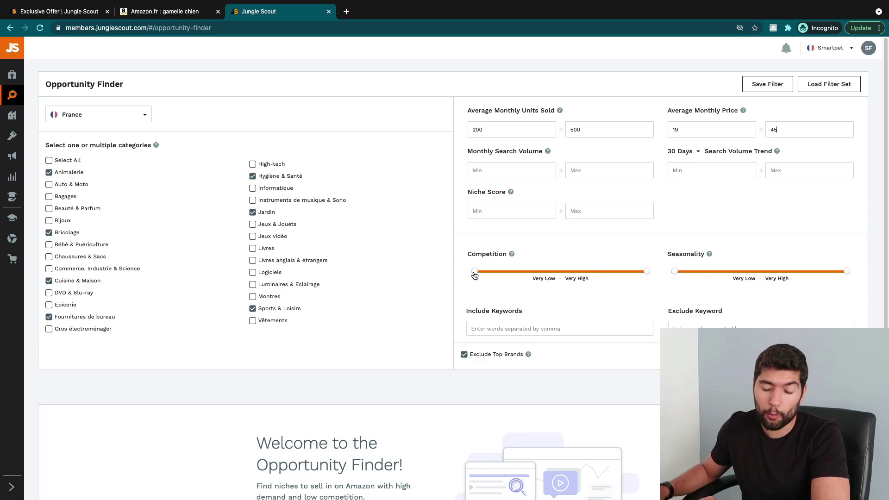
mouse_move(475, 275)
mouse_down()
mouse_move(500, 275)
mouse_move(480, 276)
mouse_up()
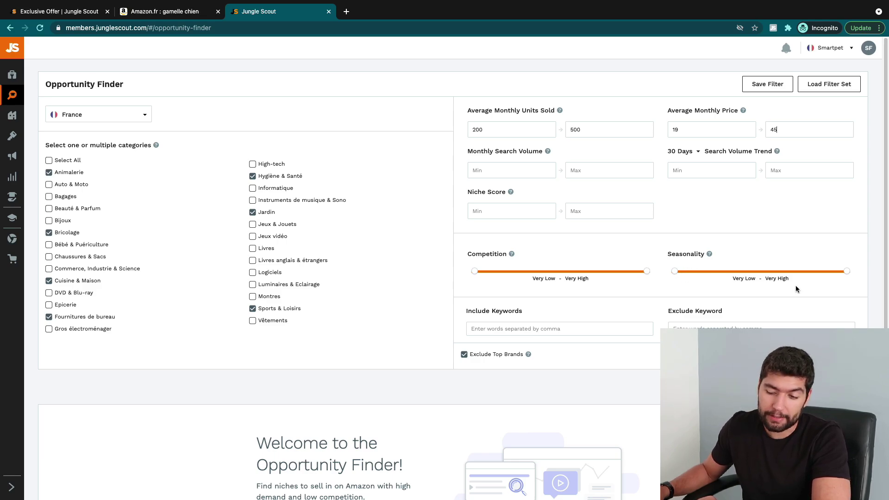
drag(848, 273, 748, 269)
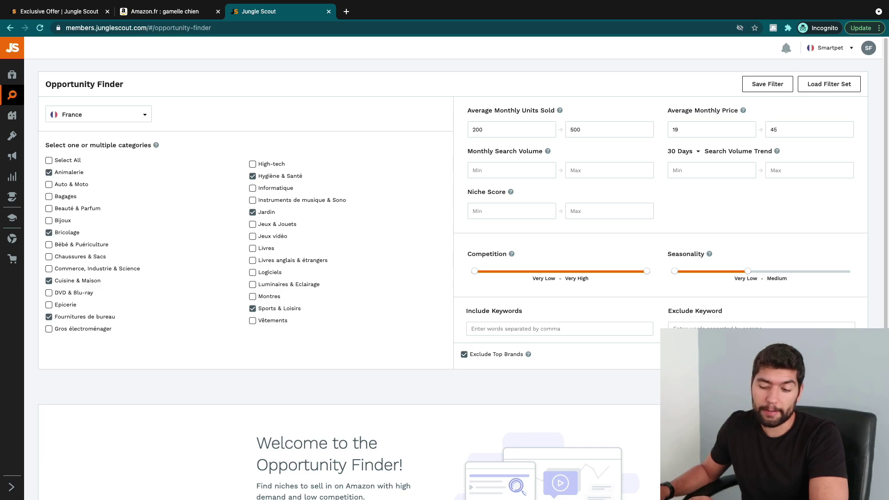
key(Return)
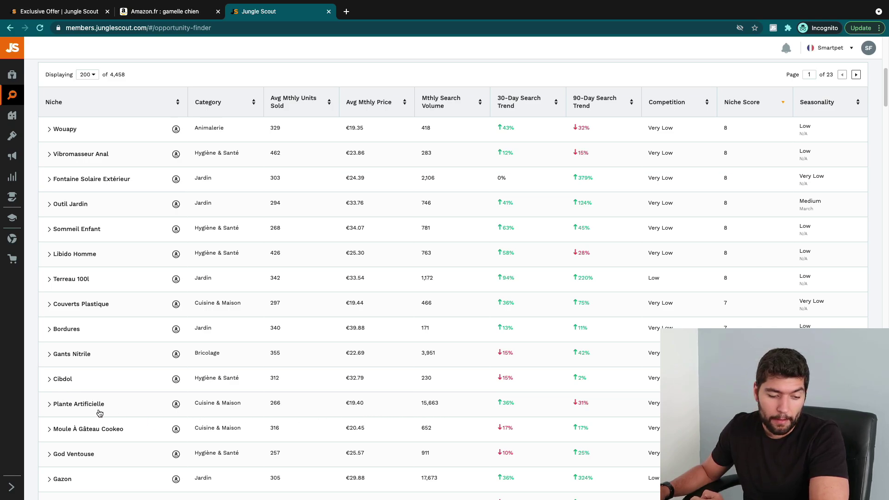
- Expand the Plante Artificielle niche to view its units sold history and open its Amazon.fr search results
click(49, 405)
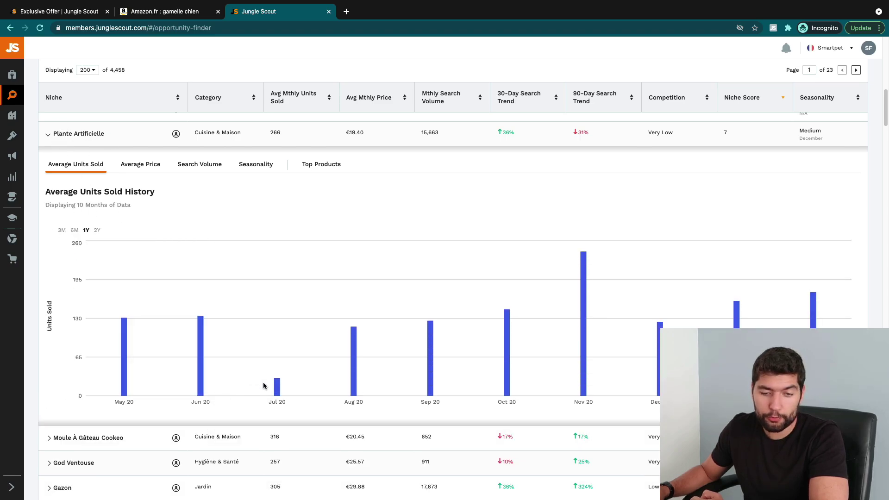
click(176, 134)
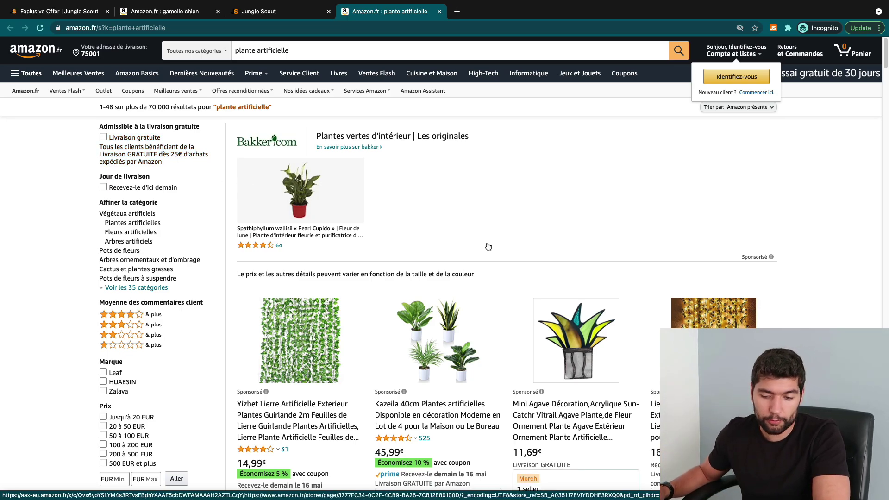
- Run the Jungle Scout extension on the Amazon.fr artificial plant results and widen its window to show all columns
scroll(621, 264, down, 2)
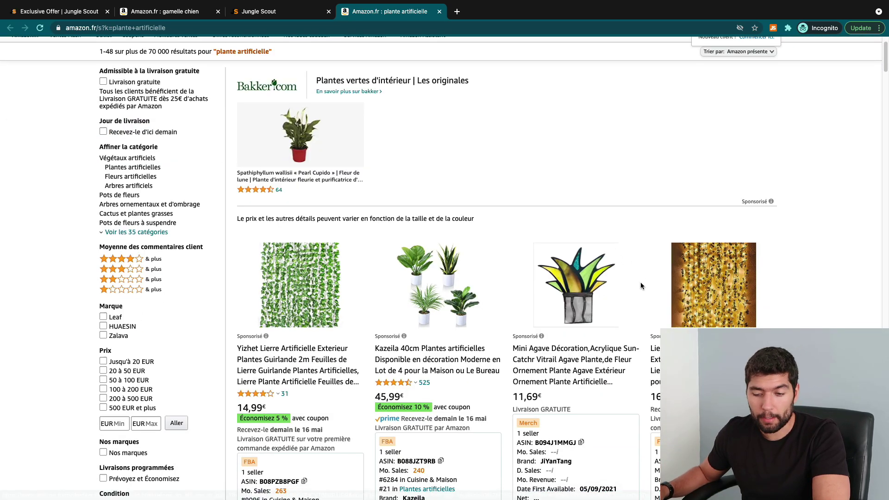
scroll(640, 282, down, 1)
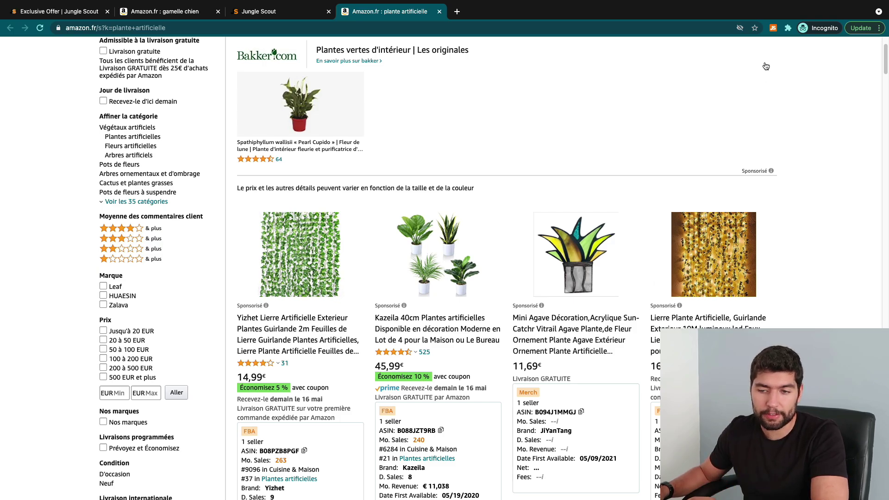
click(772, 28)
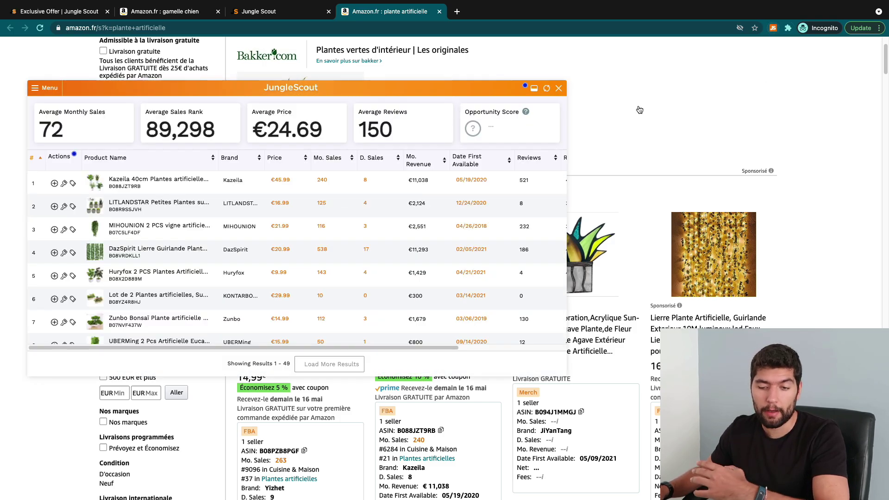
drag(566, 134, 781, 131)
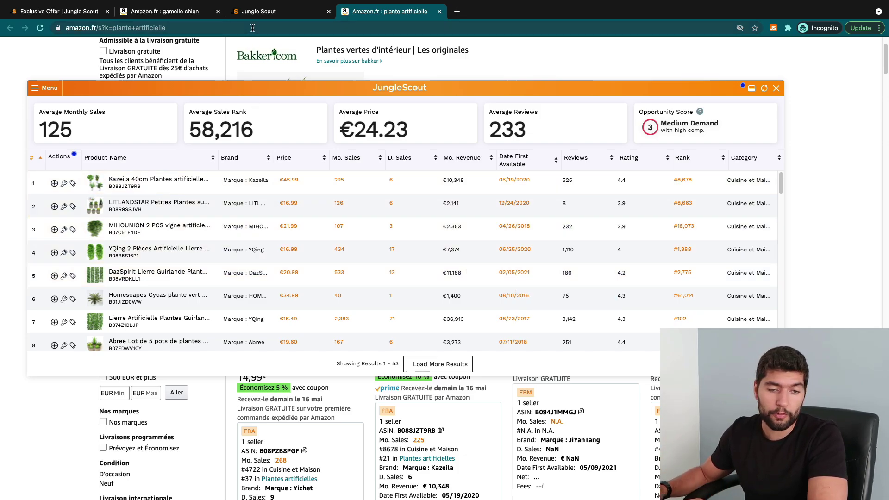
- Return to the Opportunity Finder and browse the niche list, examining categories, units sold, prices, search trends and competition
click(249, 13)
scroll(222, 245, down, 3)
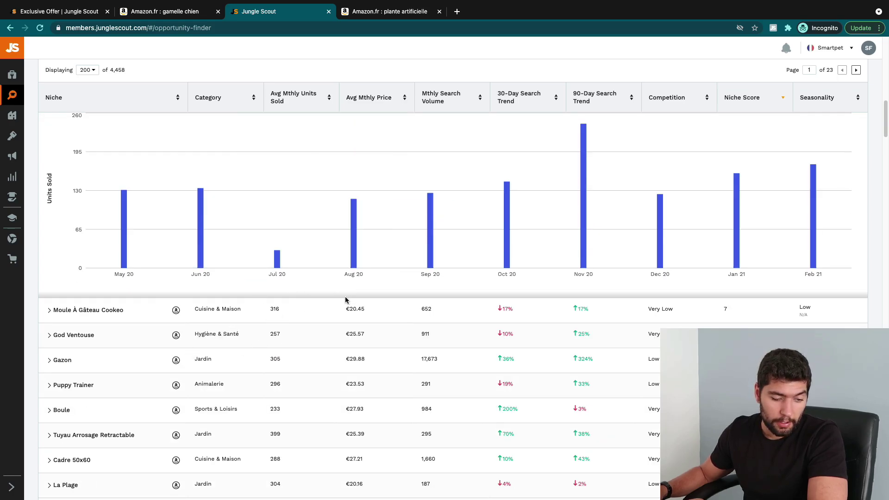
scroll(345, 300, down, 3)
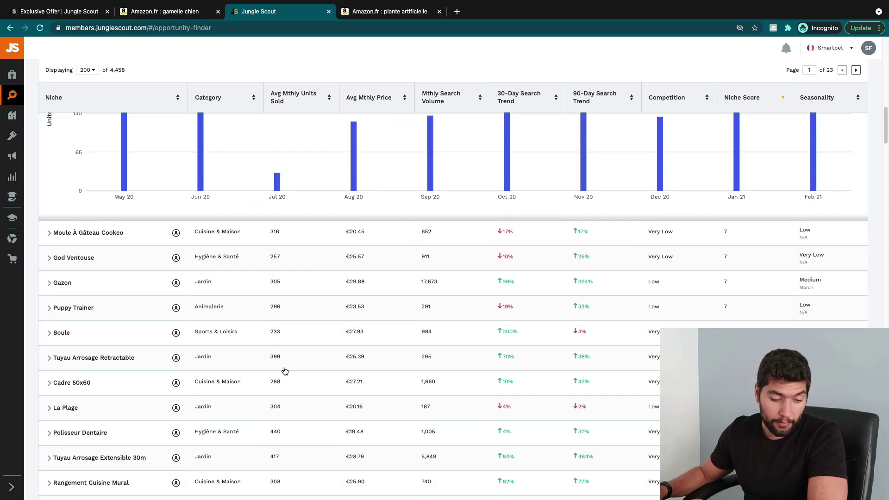
scroll(285, 371, down, 5)
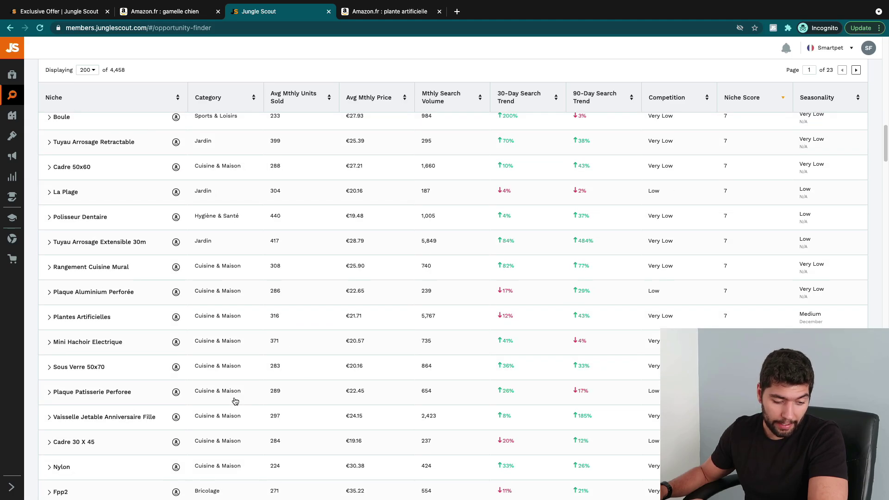
scroll(268, 401, down, 3)
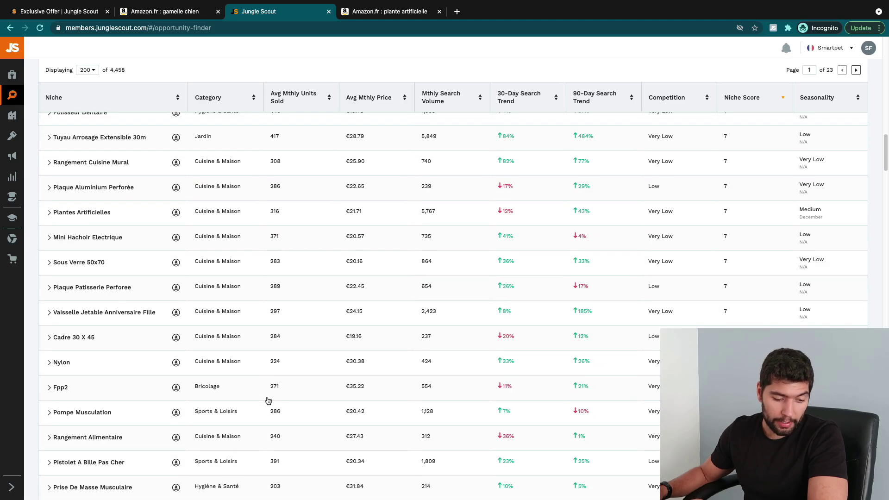
scroll(268, 401, down, 1)
scroll(340, 369, down, 3)
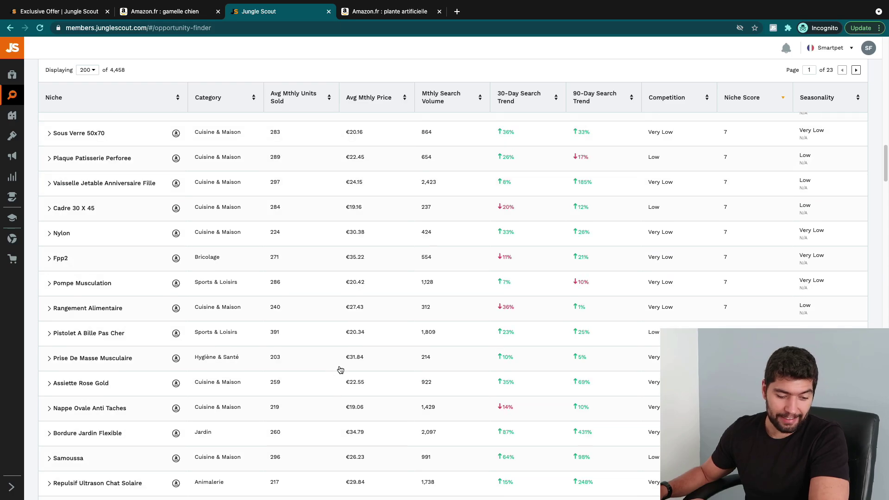
scroll(359, 354, down, 1)
scroll(359, 354, down, 1)
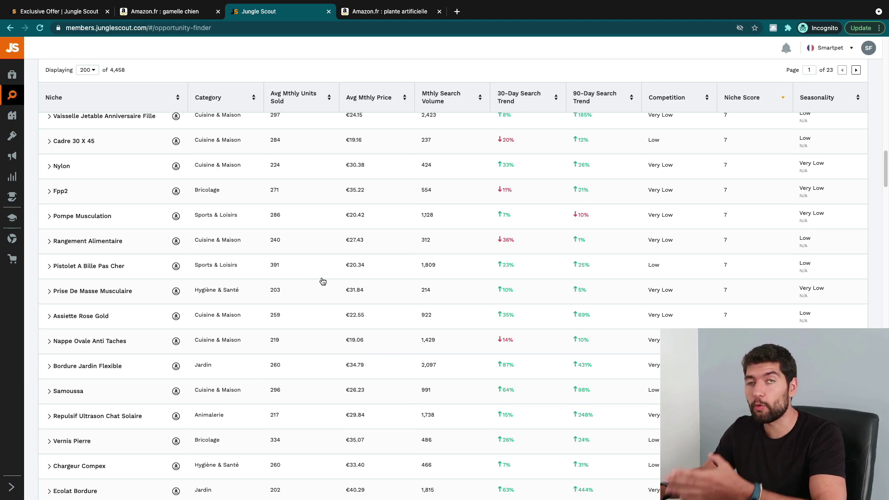
scroll(322, 279, up, 9)
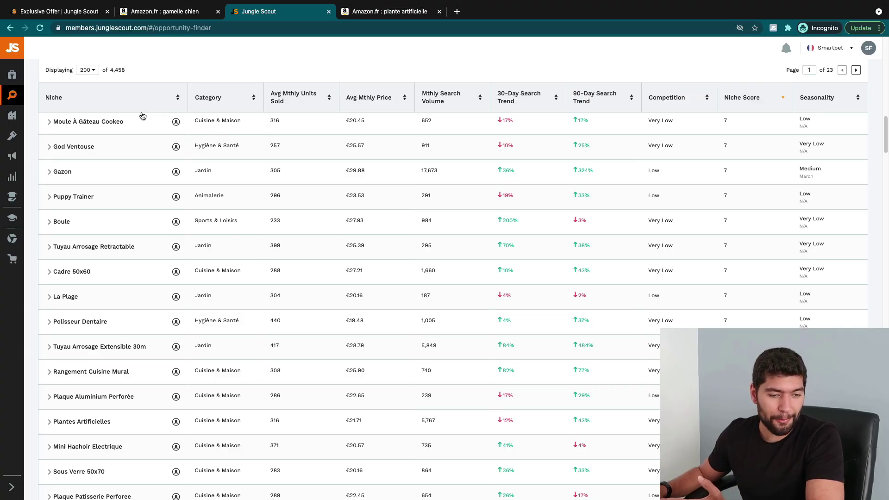
mouse_move(44, 125)
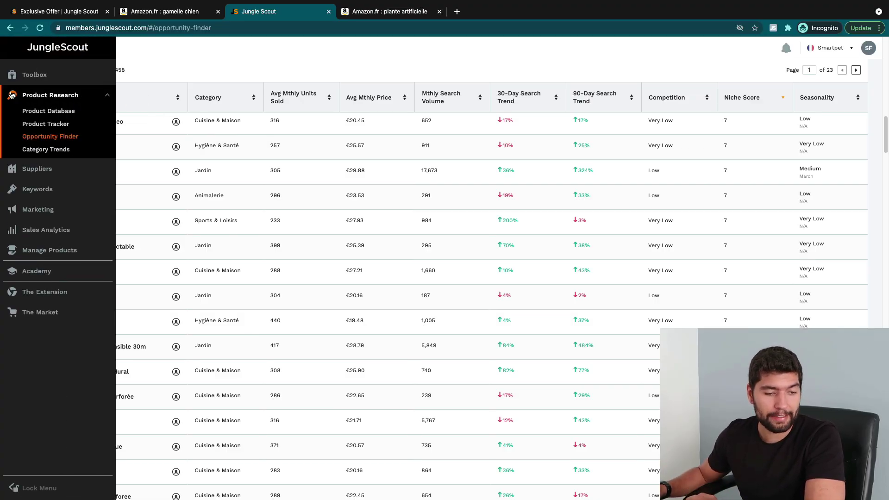
- Open the Product Tracker, track the 2 Gamelles en Acier Inoxydable product from the Amazon.fr gamelle chien extension results, and refresh the tracker's ungrouped list
click(38, 125)
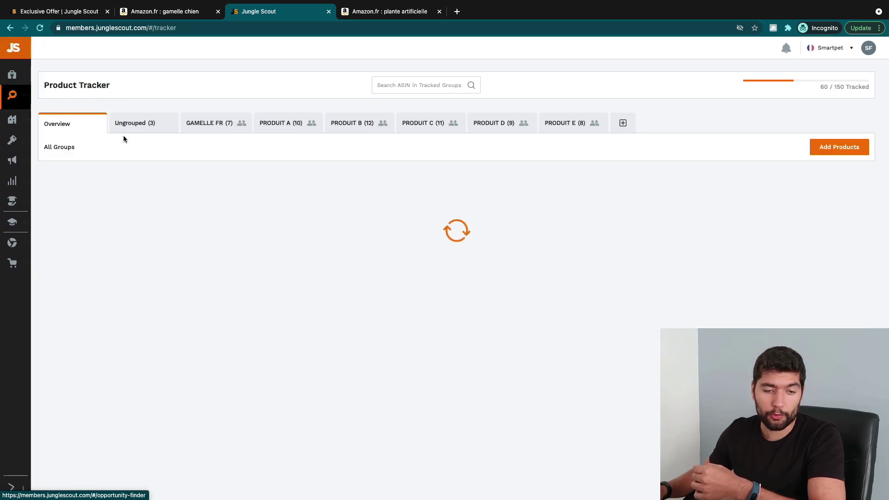
click(149, 134)
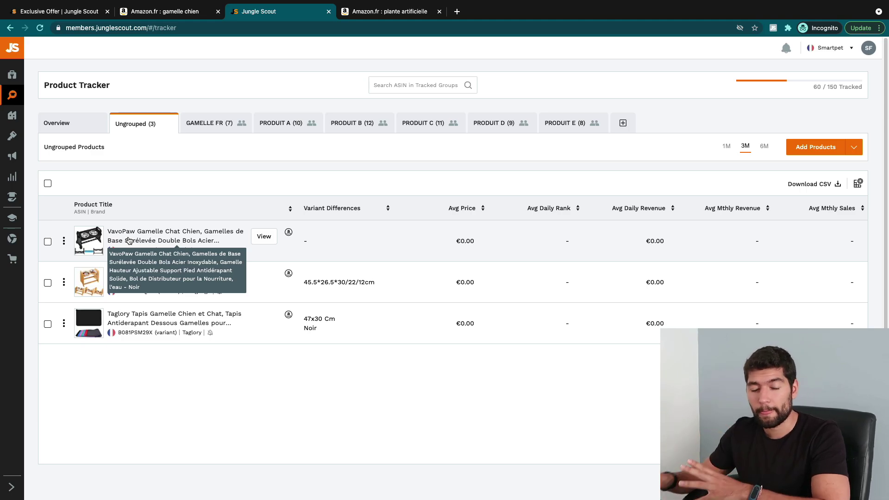
click(165, 12)
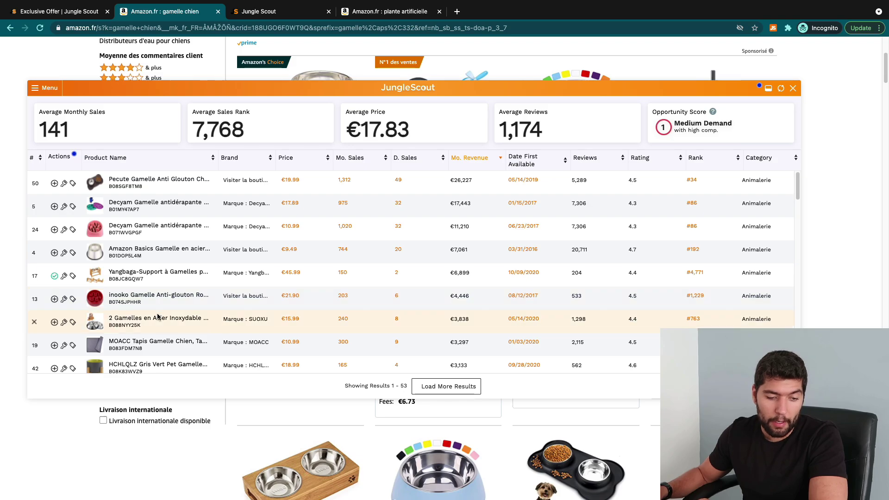
mouse_move(107, 331)
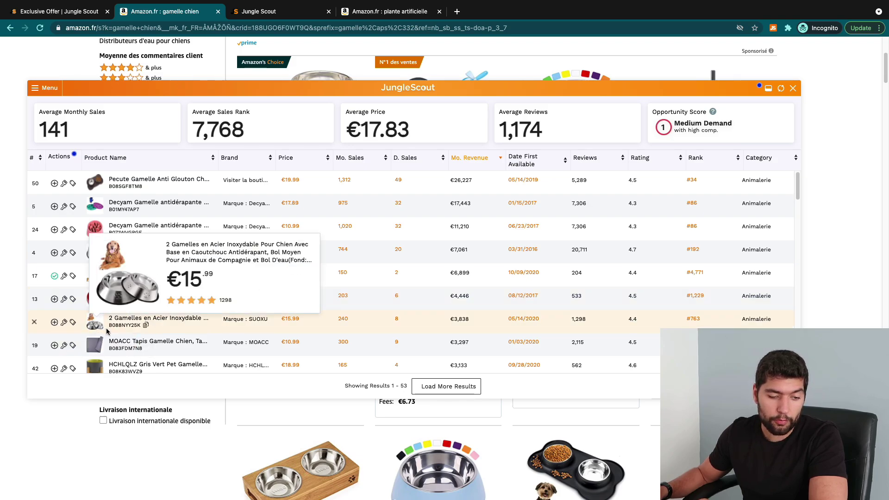
click(250, 11)
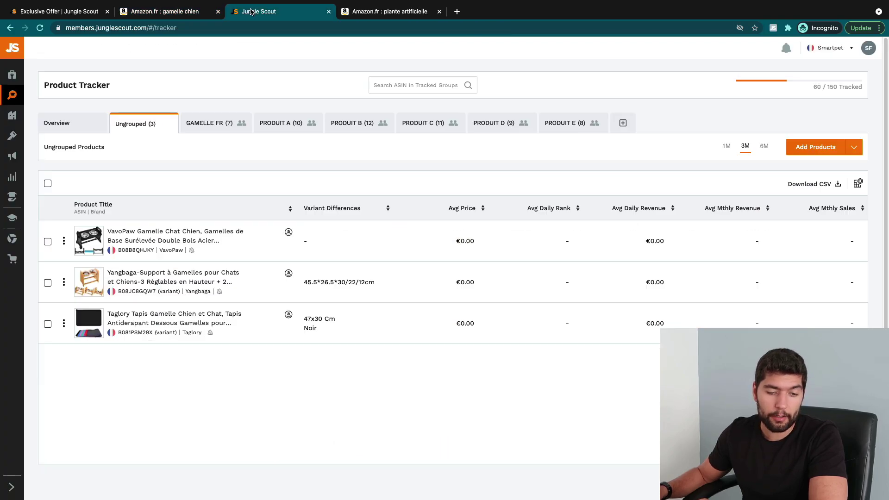
click(191, 28)
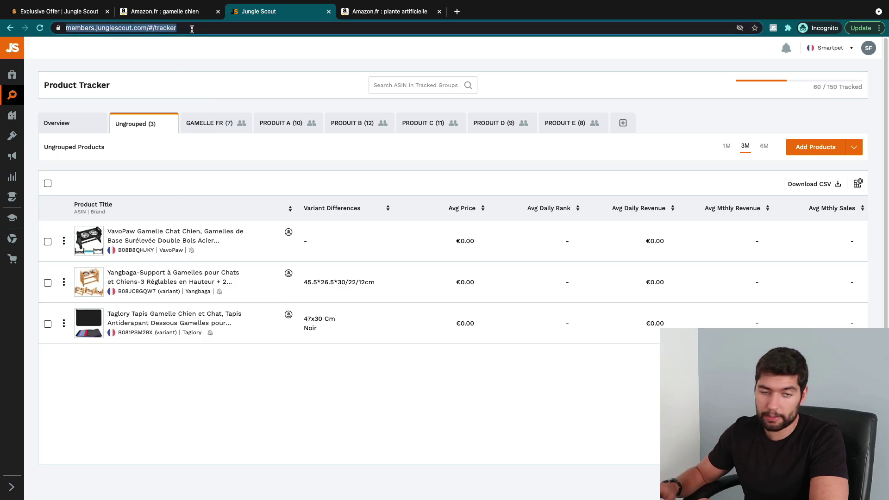
key(Return)
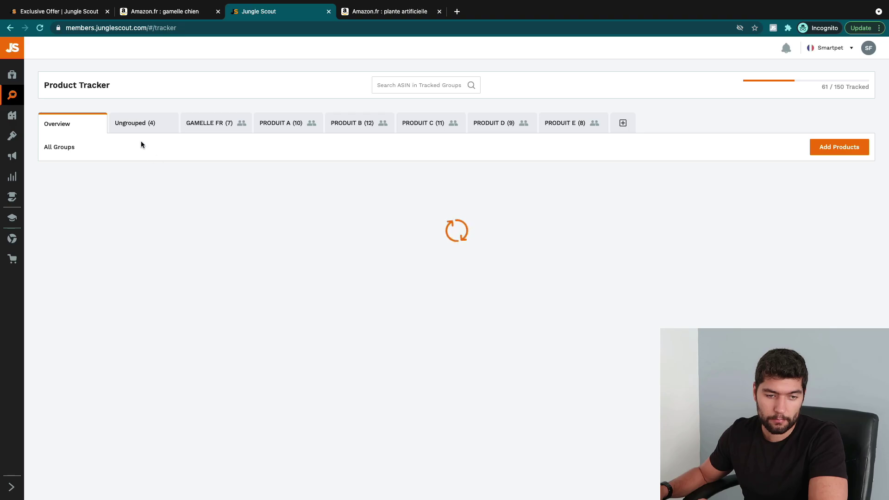
click(132, 124)
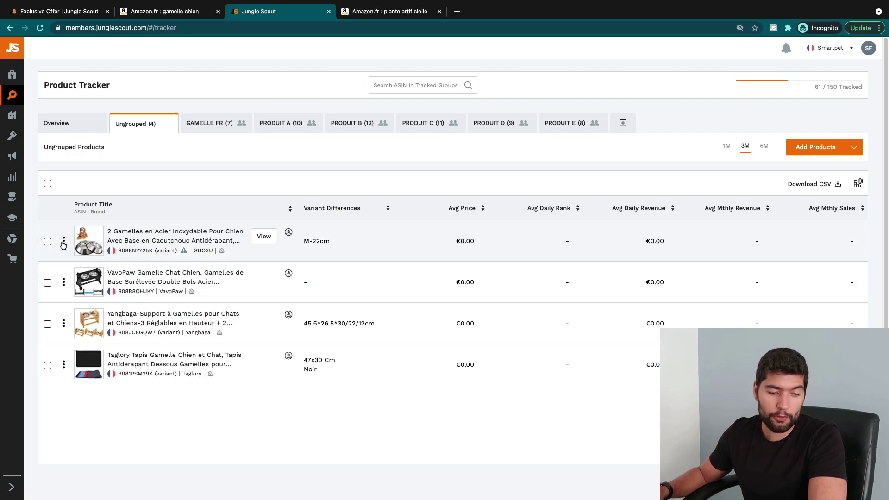
- Check the GAMELLE FR group, and move the SUOXU, VavoPaw and Yangbaga products from the ungrouped list into it
click(206, 126)
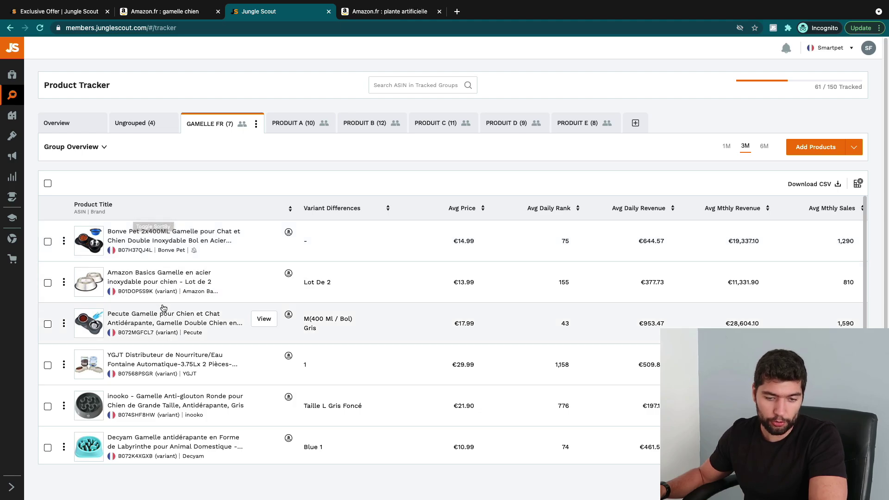
click(145, 122)
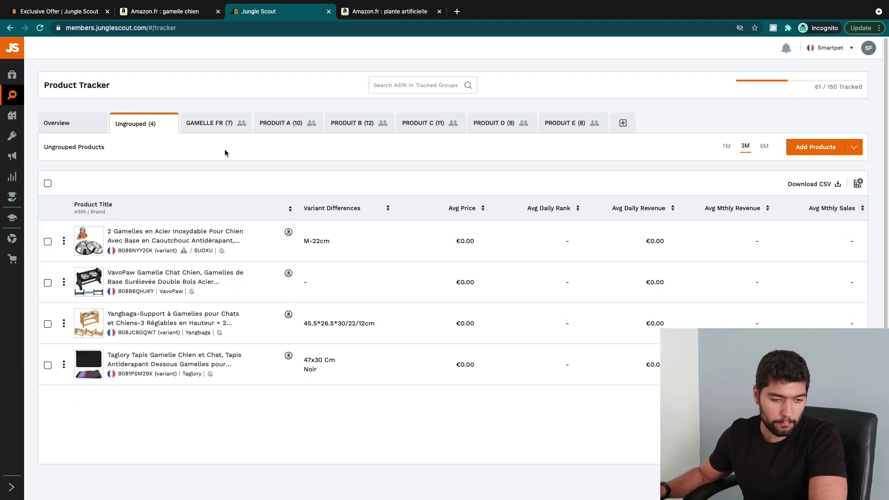
click(48, 242)
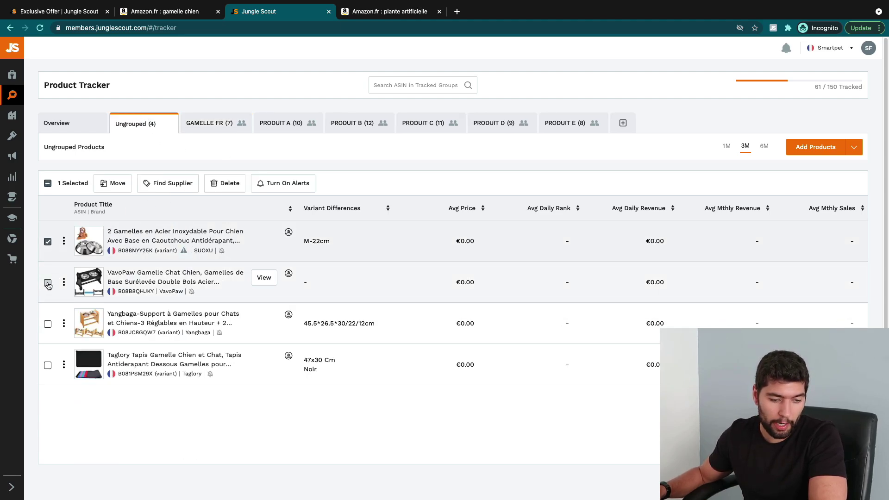
click(48, 283)
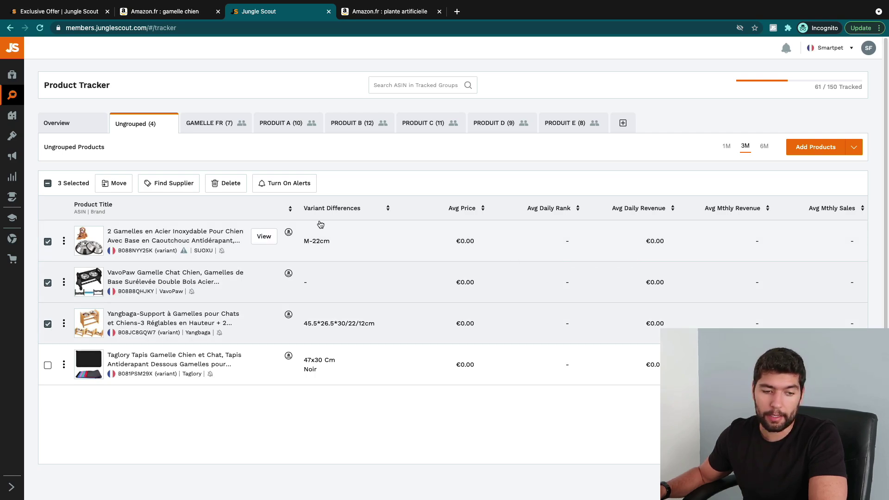
click(115, 186)
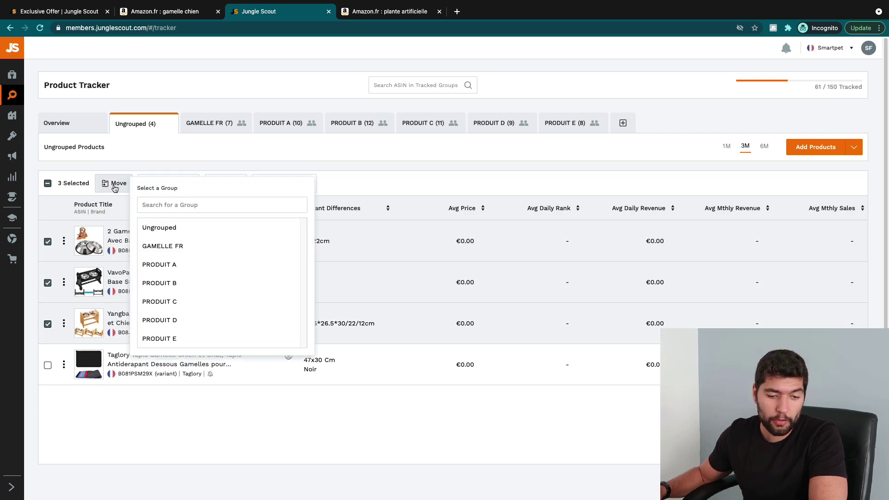
click(202, 251)
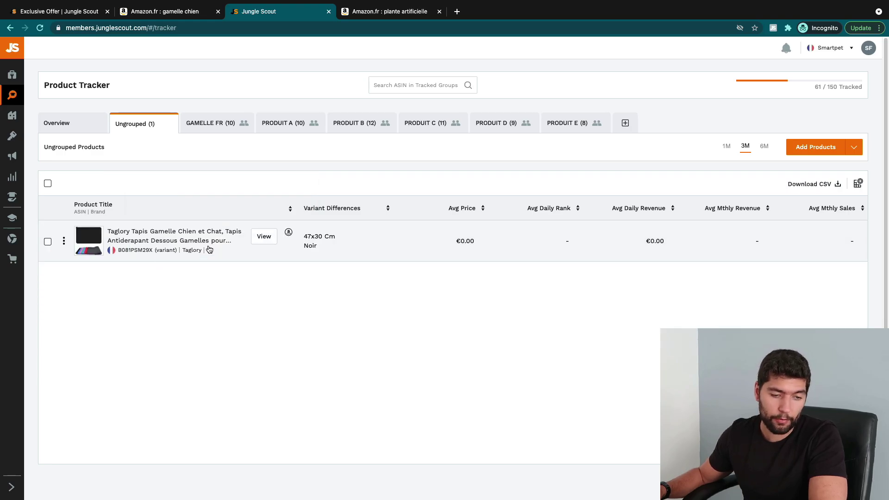
- Open the GAMELLE FR group and review its tracked products' prices, daily ranks, revenues and monthly sales
click(209, 126)
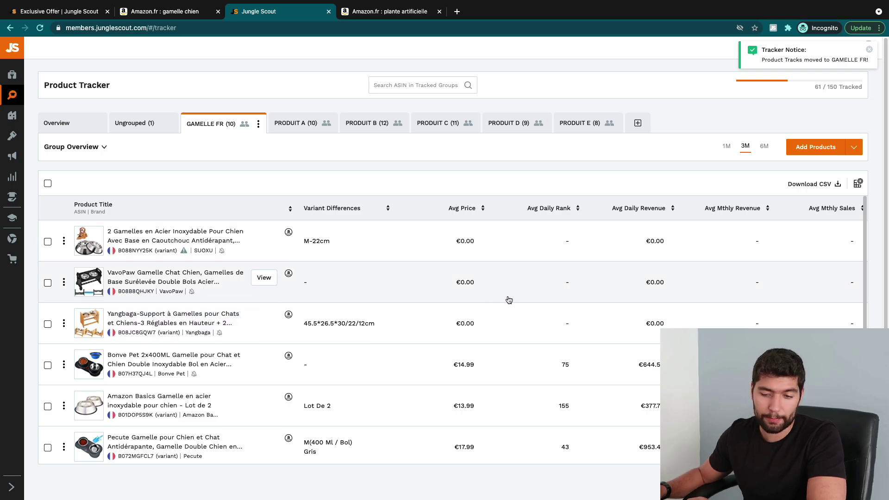
scroll(482, 297, down, 1)
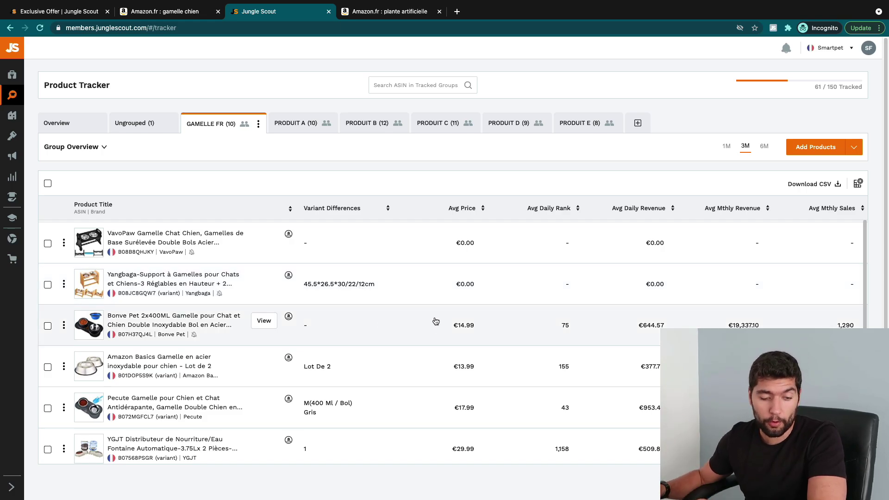
scroll(435, 321, down, 2)
scroll(446, 353, down, 1)
scroll(431, 355, down, 2)
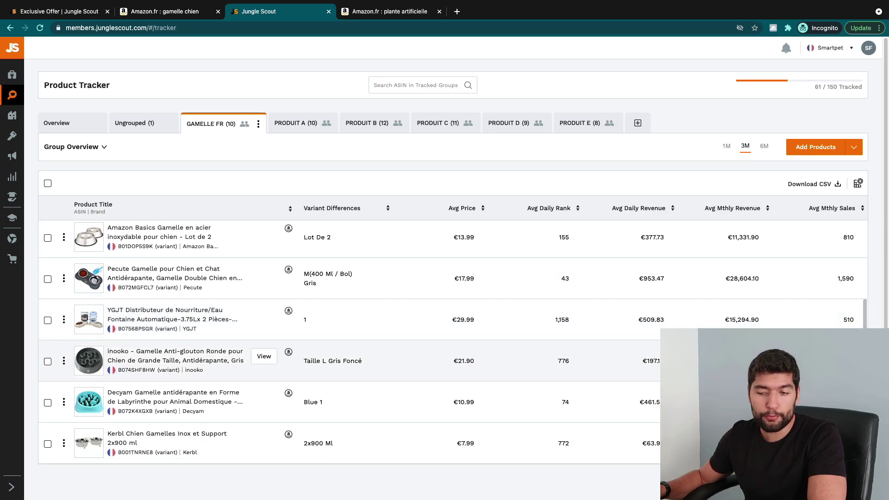
- Add the Date First Available and Reviews columns to the GAMELLE FR table and sort it by average monthly revenue, highest first
click(858, 185)
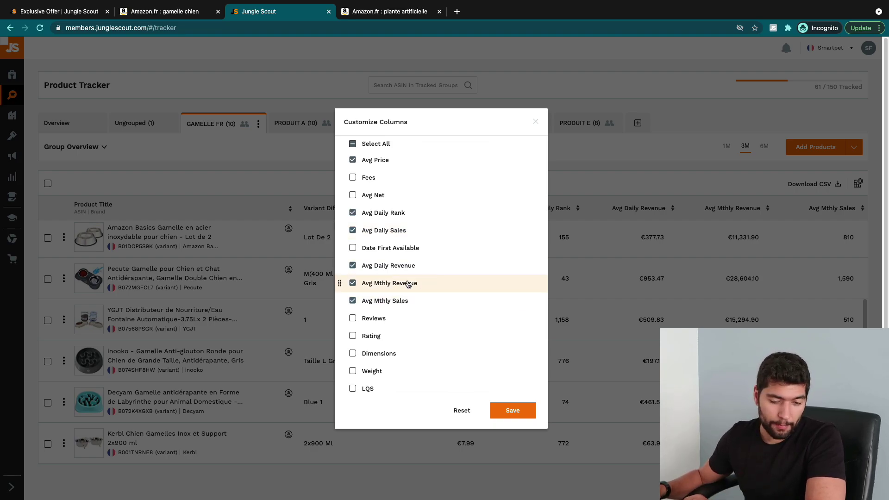
click(352, 249)
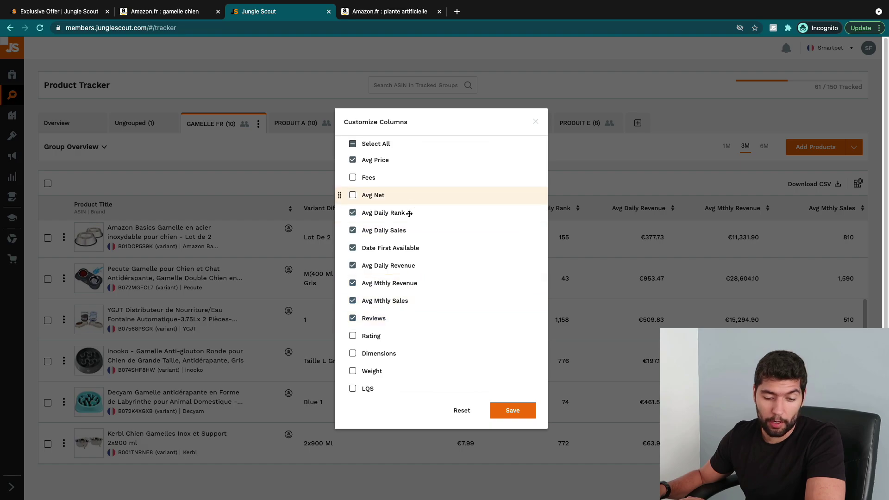
scroll(379, 327, down, 1)
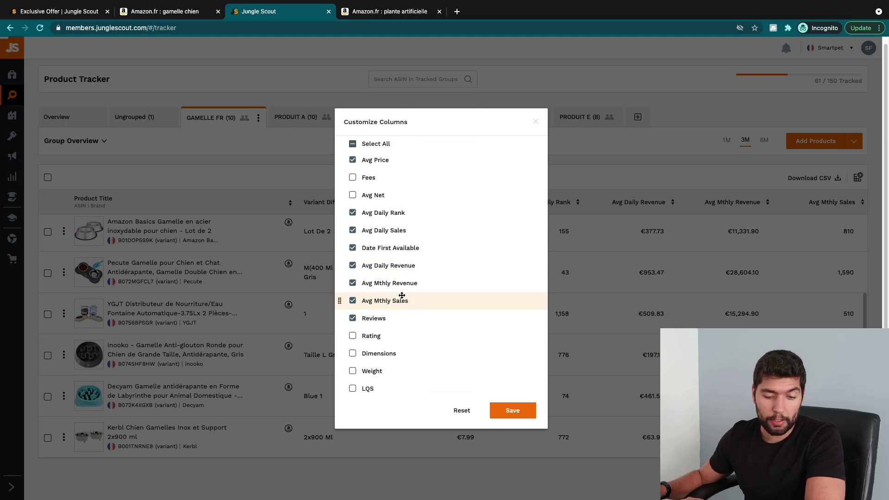
click(519, 417)
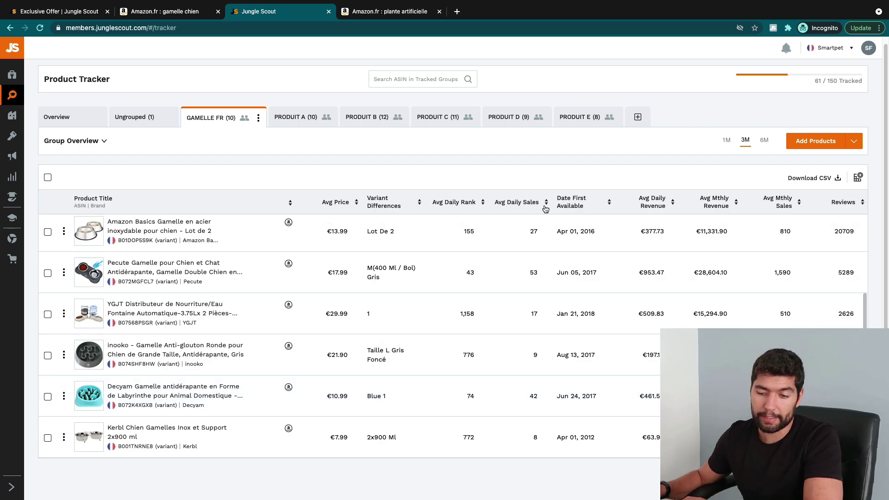
click(722, 208)
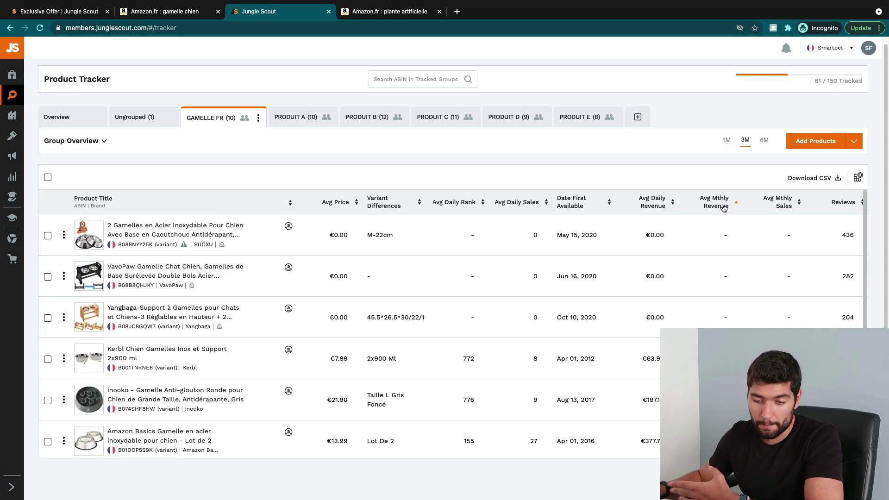
click(724, 208)
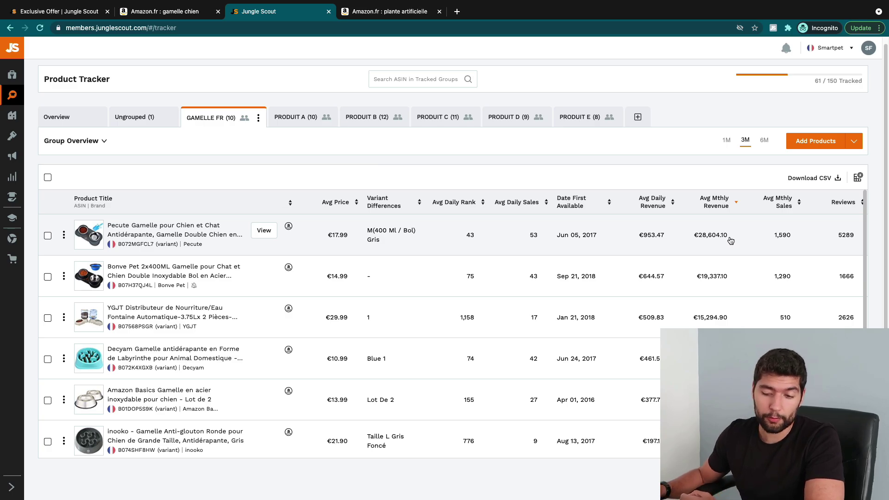
- View the Pecute bowl's three-month product trend with only units sold shown, and look at its notes area before closing the details
click(542, 247)
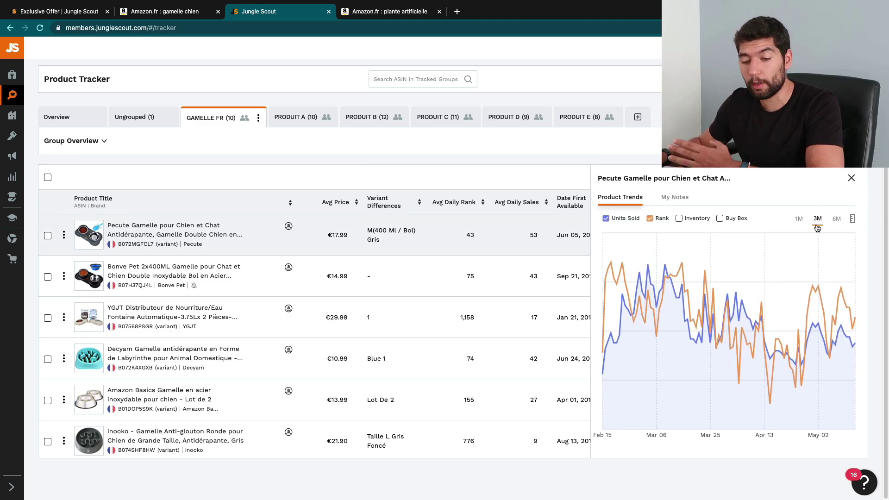
click(651, 220)
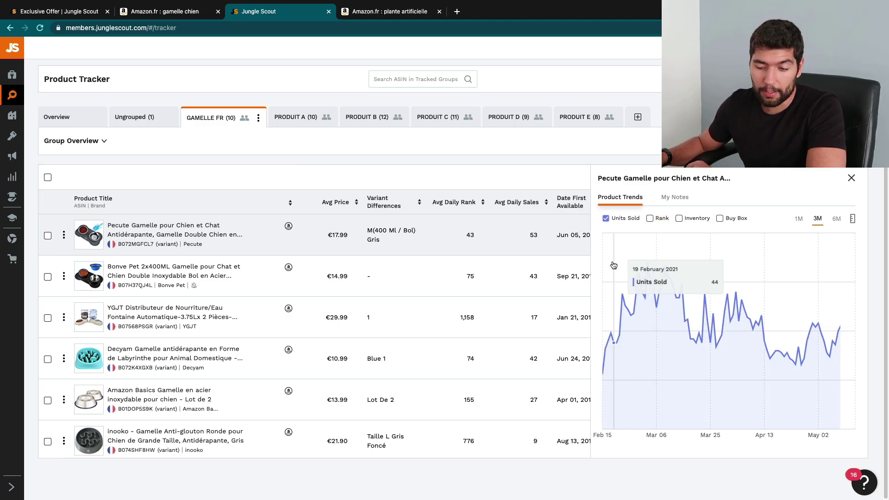
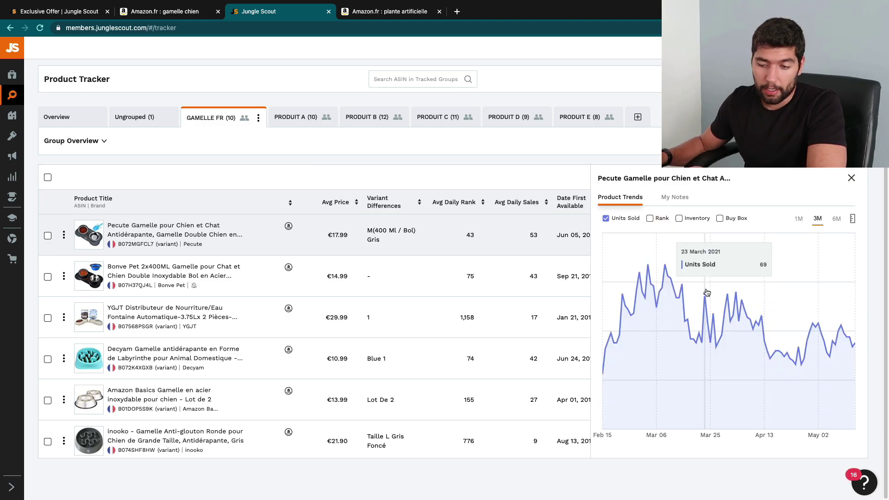
click(673, 199)
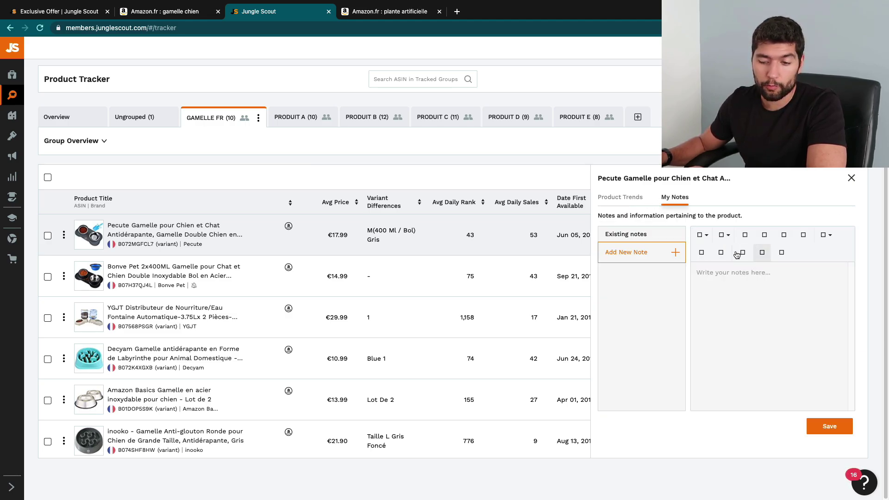
click(605, 200)
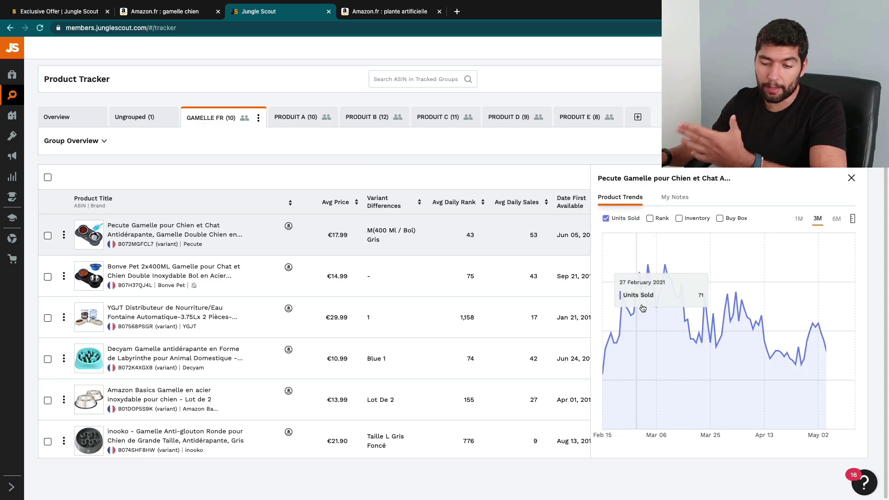
click(853, 180)
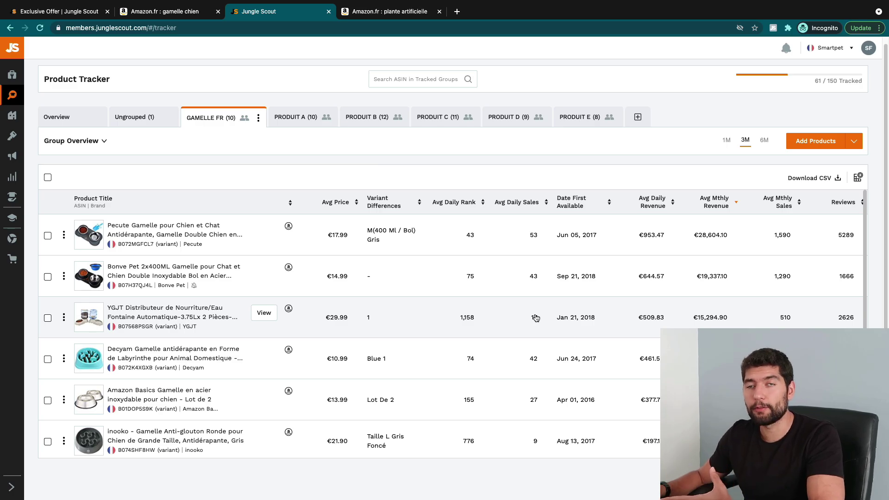
- Revisit the extension's gamelle chien estimates on Amazon.fr, and examine the Decyam bowl's three-month units sold trend in the Product Tracker
click(189, 14)
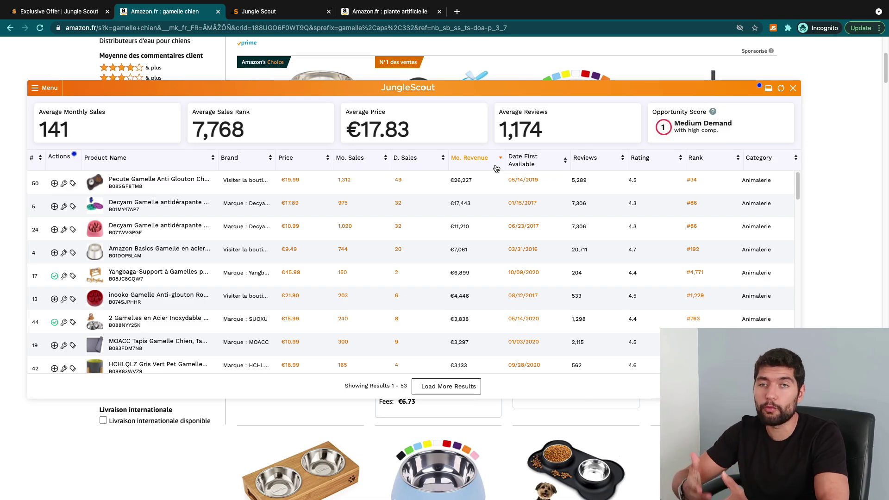
click(268, 14)
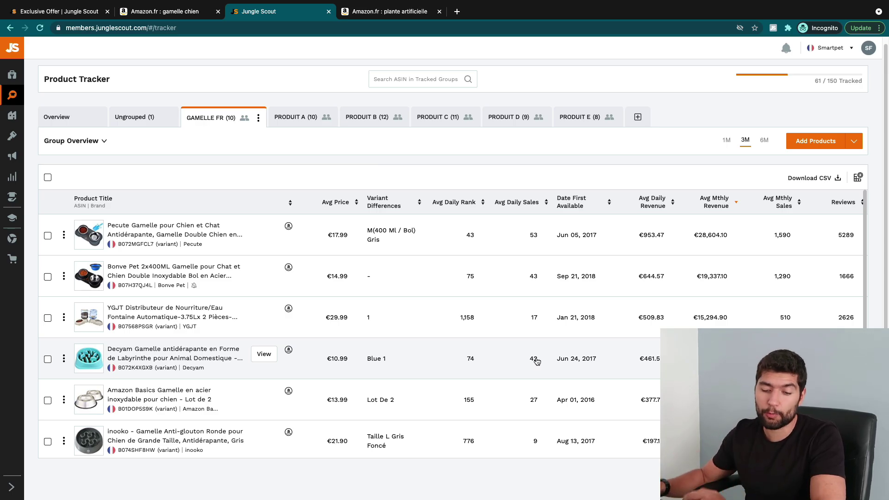
click(540, 360)
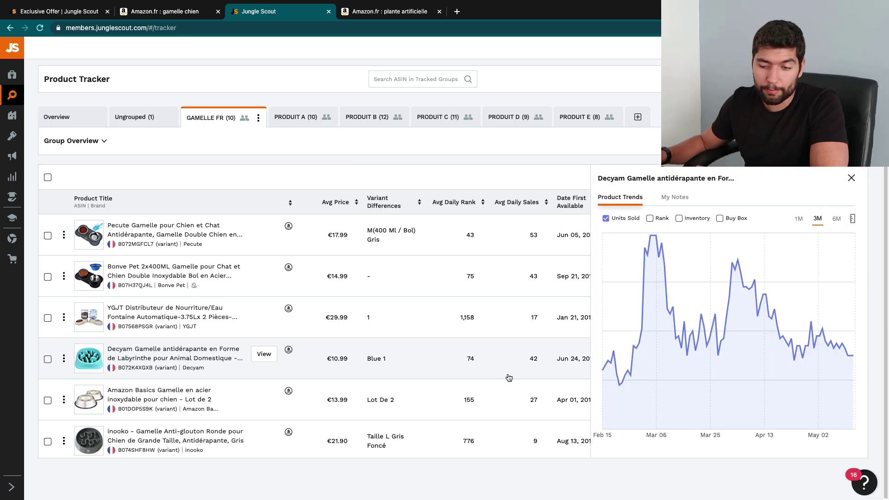
scroll(638, 345, up, 1)
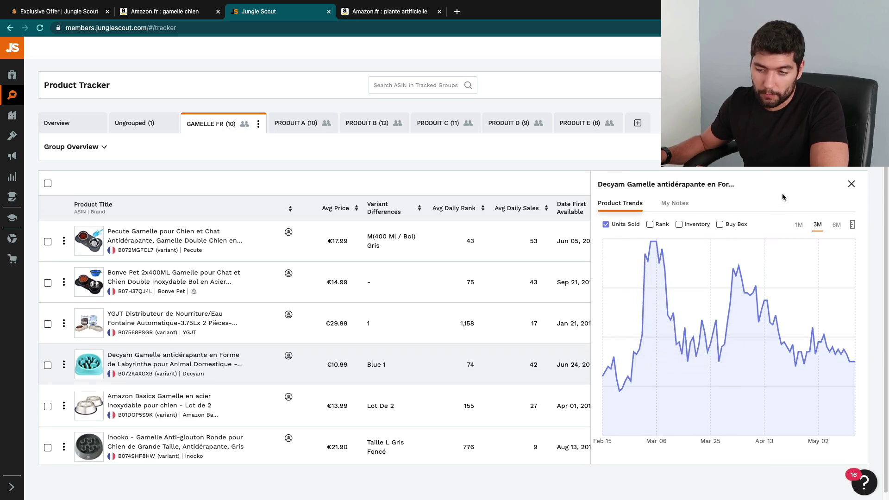
click(851, 184)
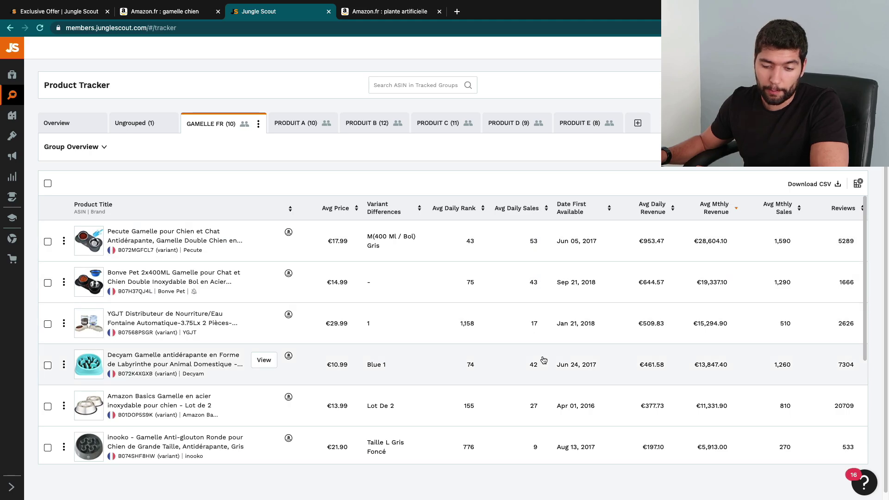
click(544, 368)
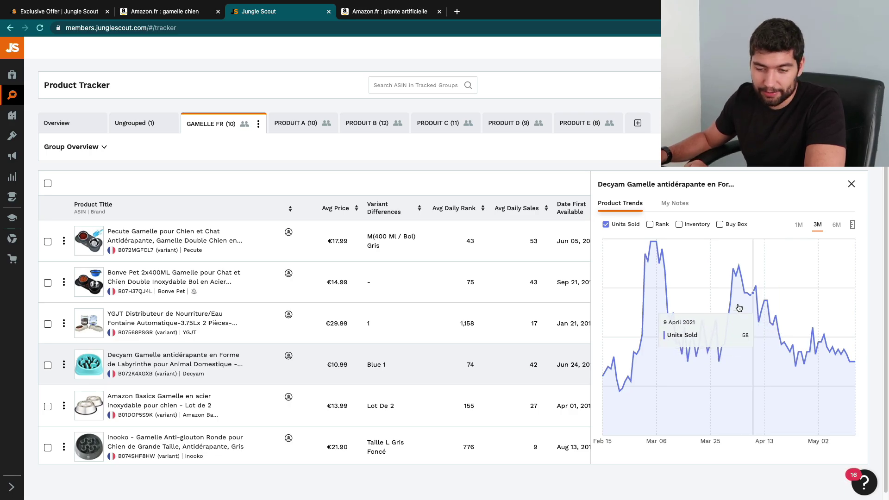
- Compare the Decyam bowl's rank and inventory trends with its units sold over the three-month period
click(651, 227)
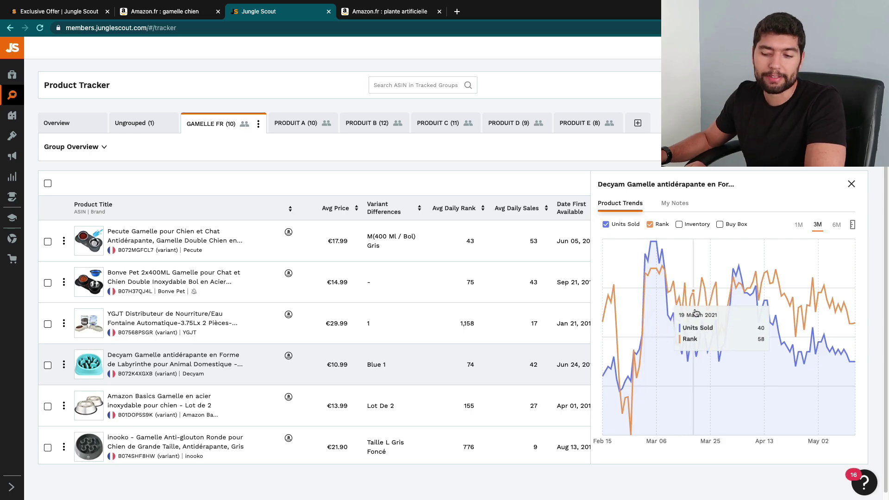
click(625, 229)
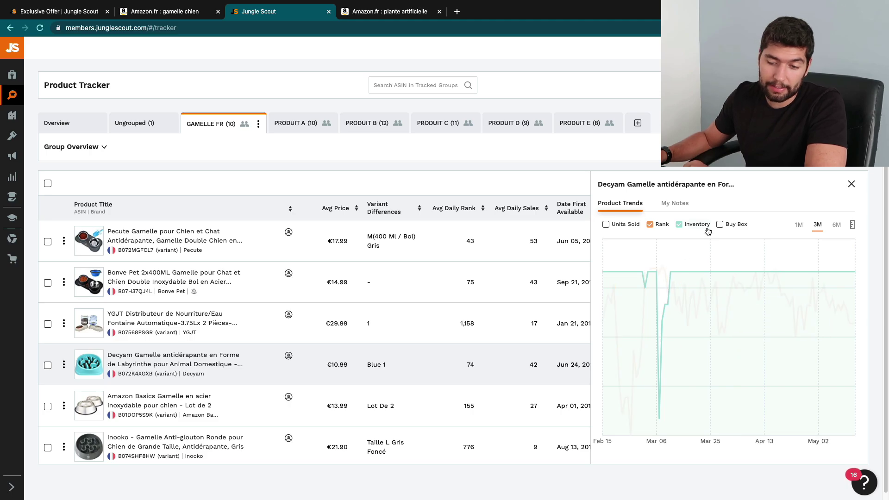
click(605, 225)
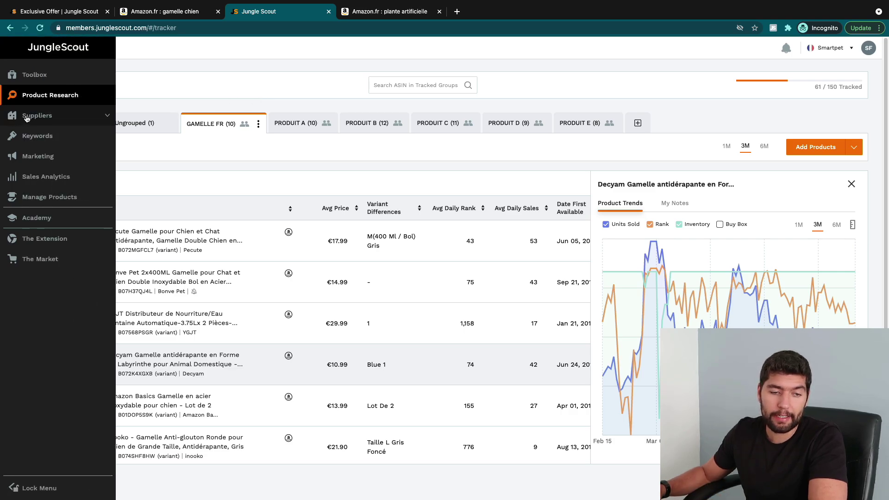
- Open Keyword Scout, and look up the keywords of the Pecute Gamelle Anti Glouton bowl from the extension's results on Amazon.fr
click(37, 136)
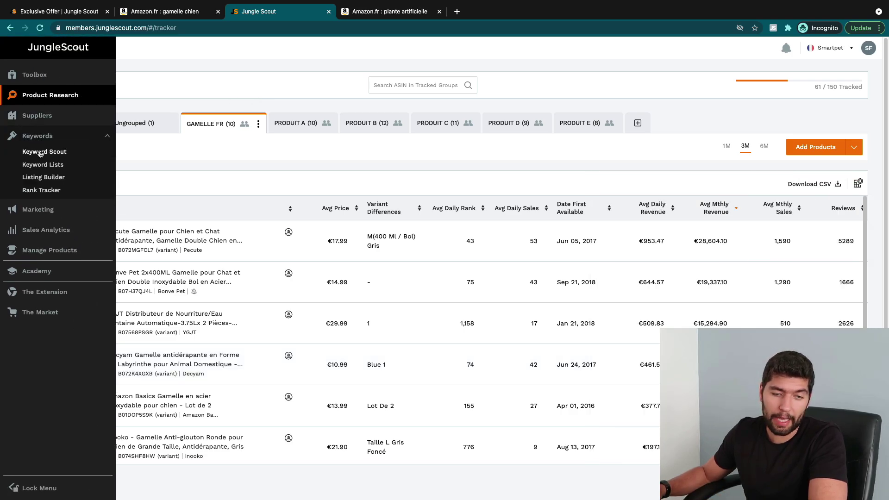
click(40, 152)
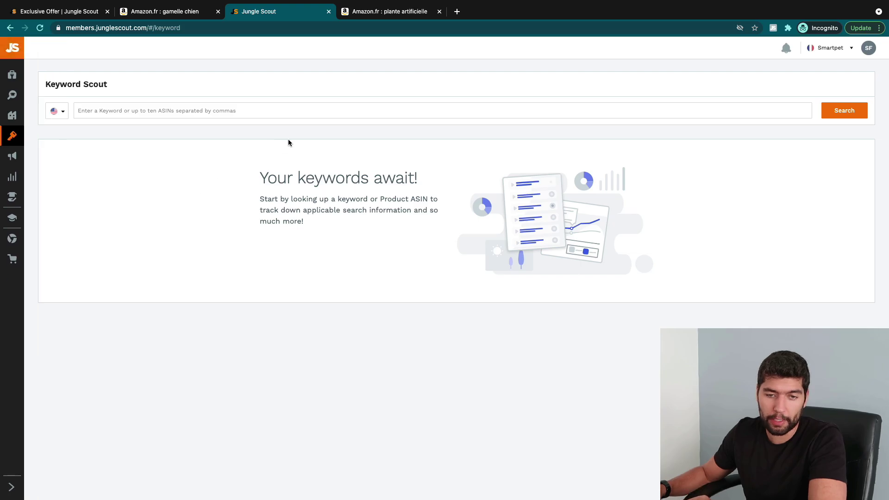
click(182, 15)
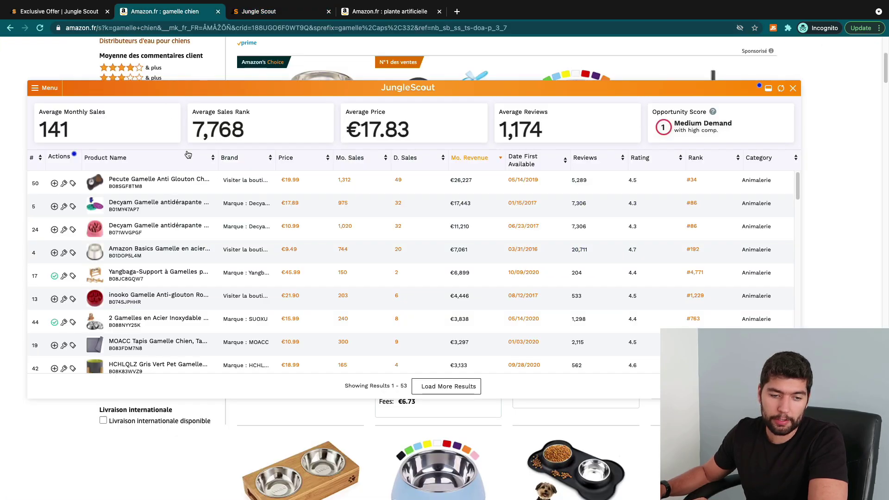
mouse_move(93, 183)
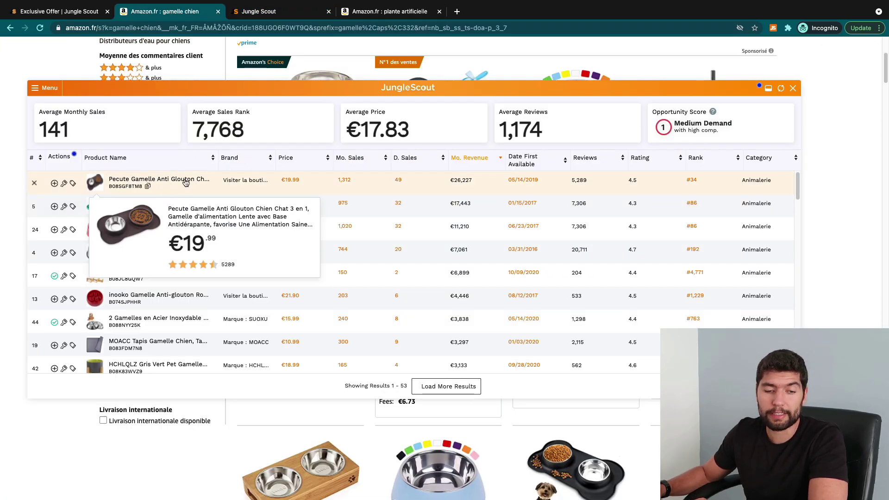
click(65, 185)
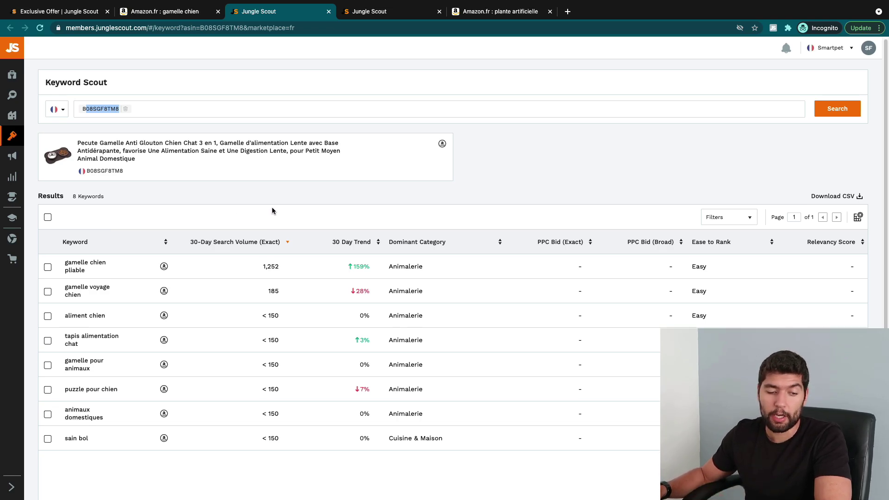
- Review the Pecute bowl's keyword results, checking the PPC bid (broad) and exact 30-day search volume column explanations
scroll(272, 208, down, 1)
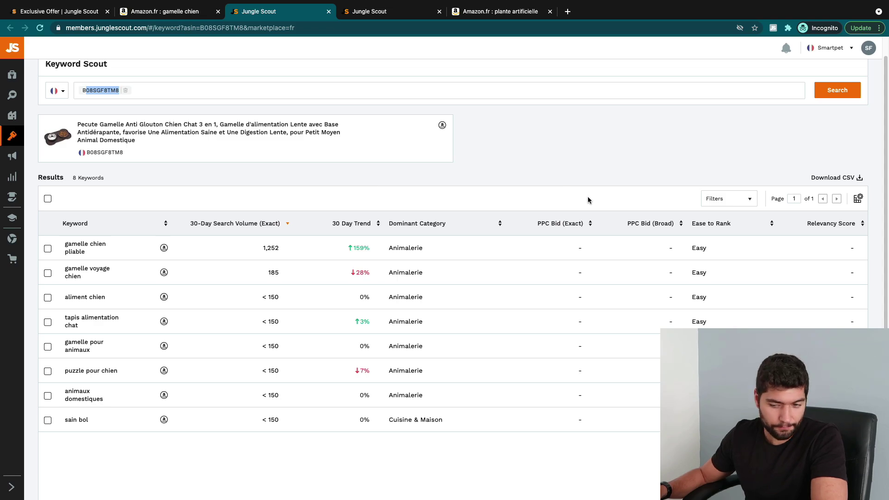
mouse_move(718, 219)
mouse_move(653, 221)
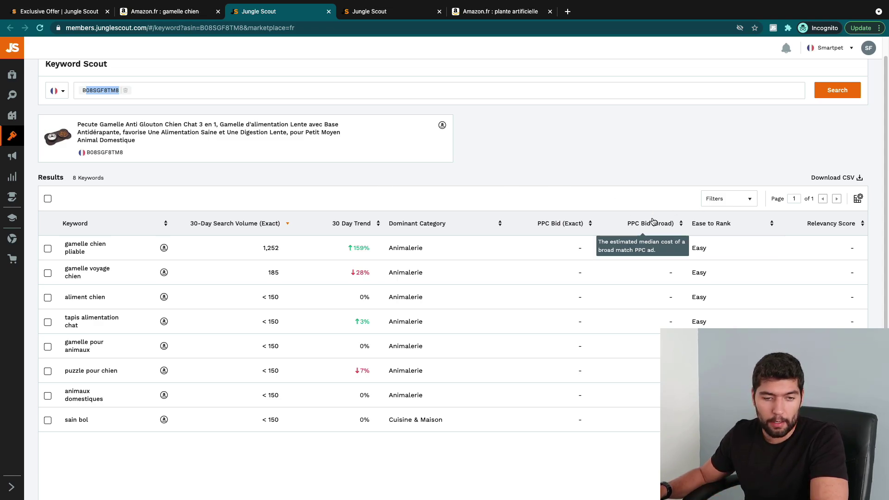
click(213, 195)
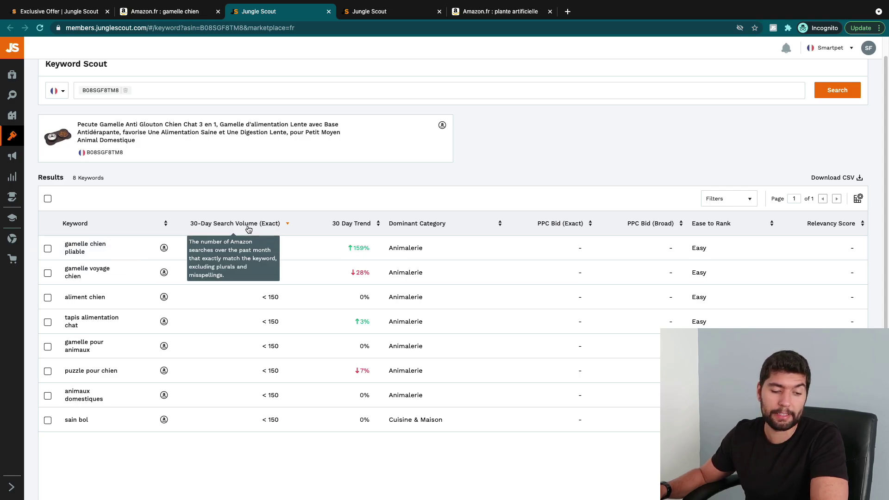
scroll(222, 255, up, 1)
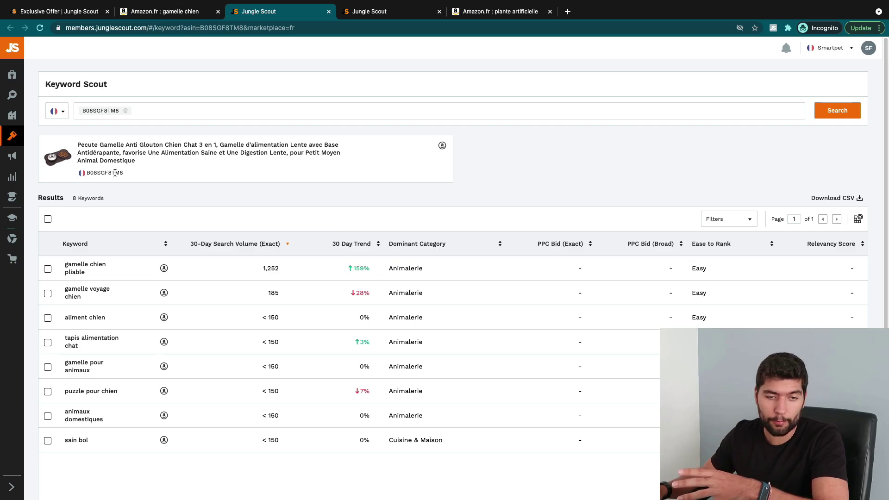
- Close the extension's results on Amazon.fr, check the Pecute bowl's ASIN and sales data in its listing, and return to Keyword Scout
click(186, 17)
mouse_move(103, 184)
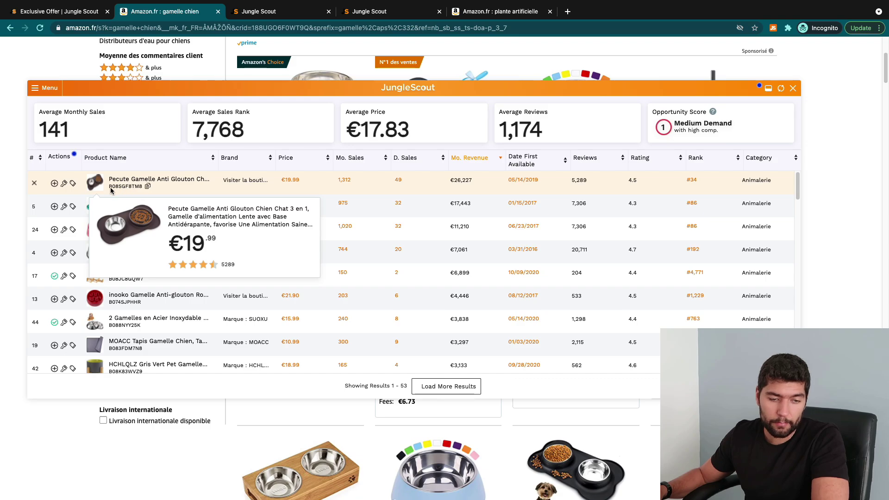
click(792, 89)
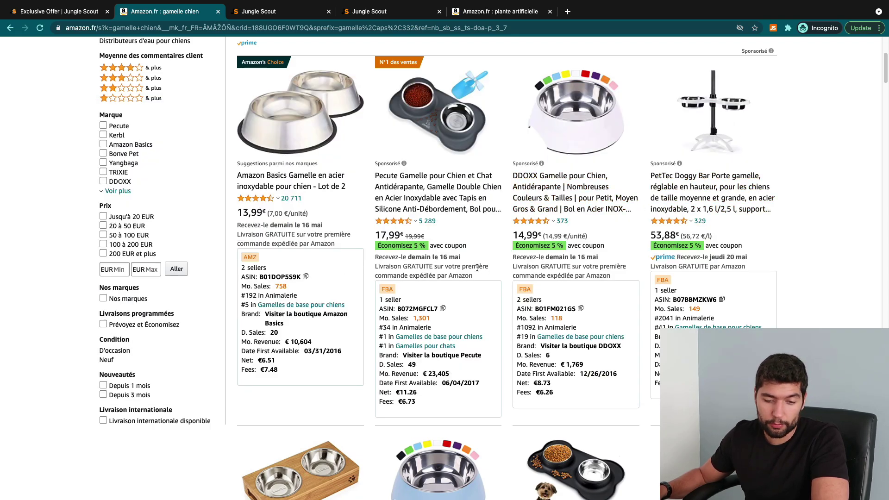
scroll(474, 278, down, 1)
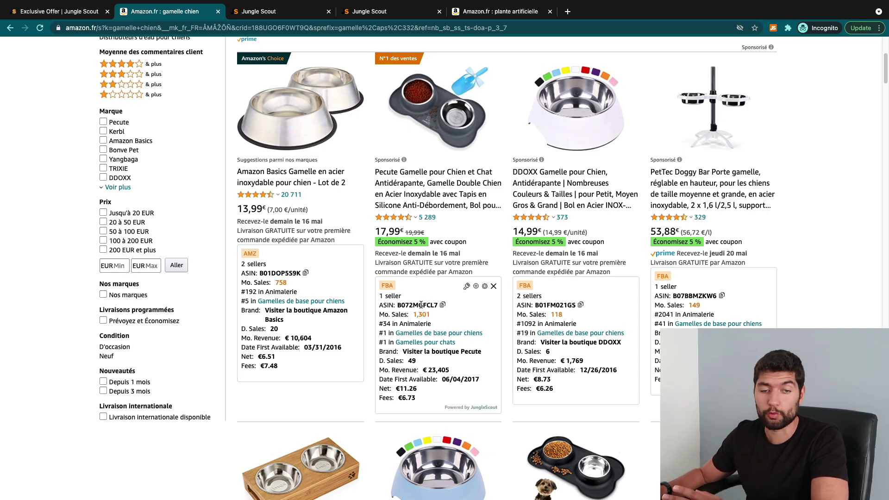
key(ctrl+Tab)
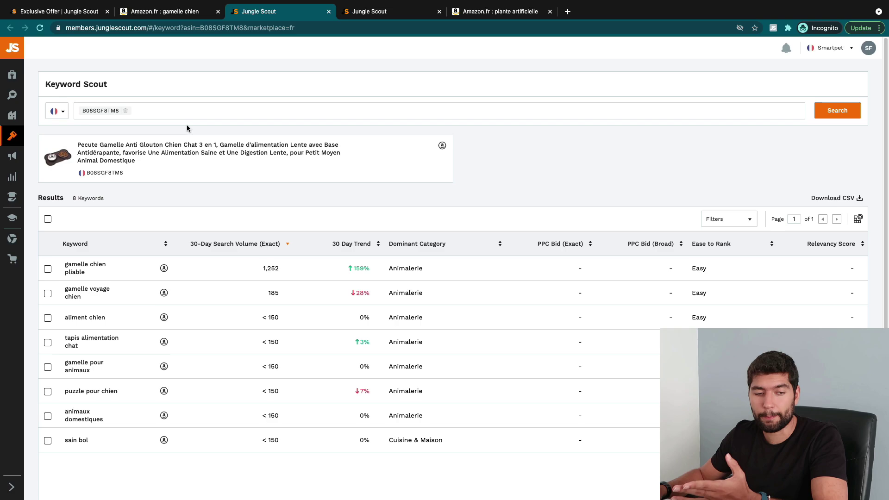
- Replace the ASIN in Keyword Scout with the keyword "gamelle chien" and run the search for the French marketplace
click(125, 110)
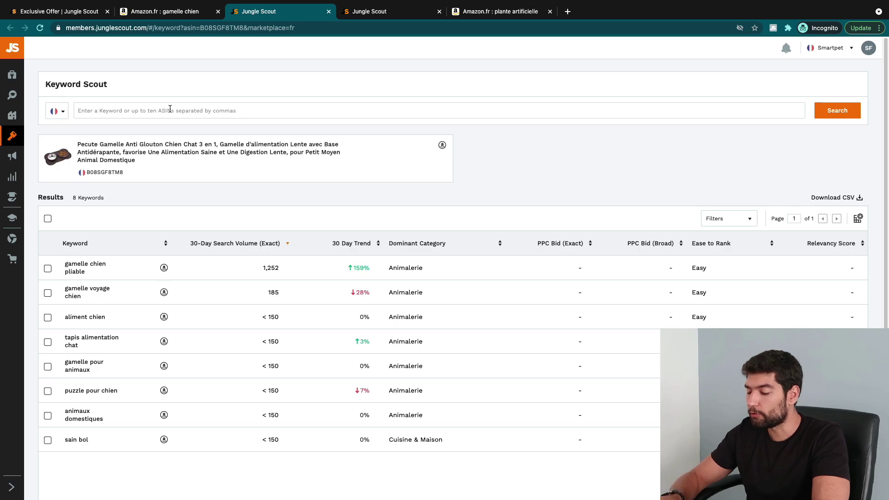
text(gamelle )
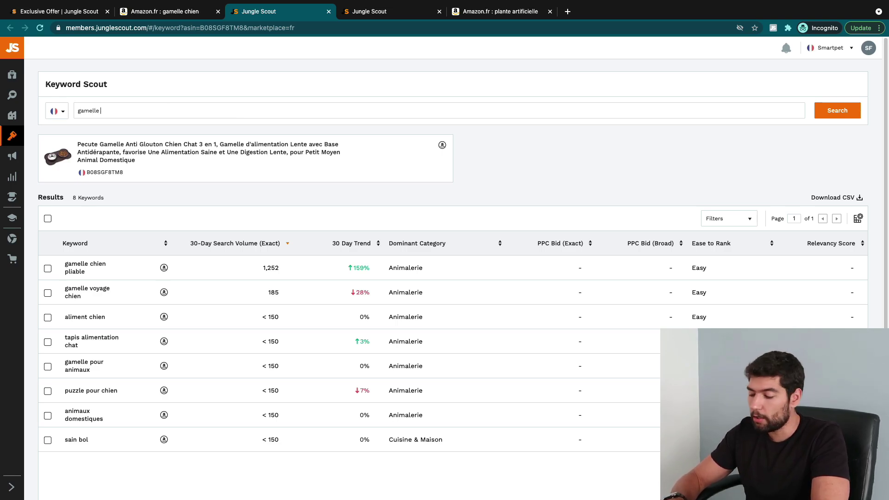
text(chien)
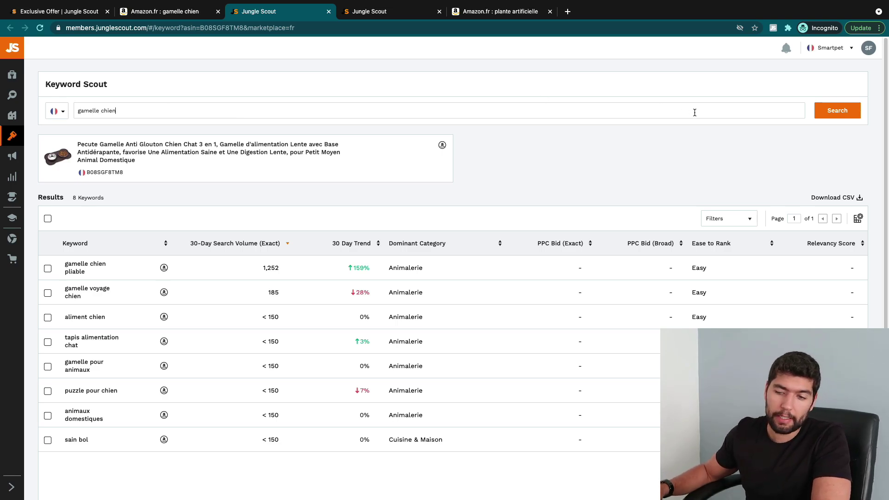
click(843, 111)
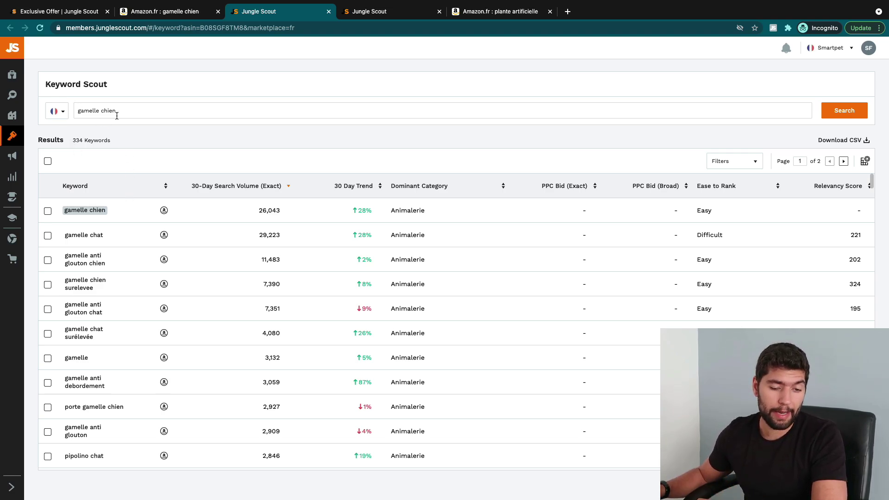
- Examine the gamelle chien keyword results, comparing the related keywords' exact 30-day search volumes and trends
mouse_move(465, 181)
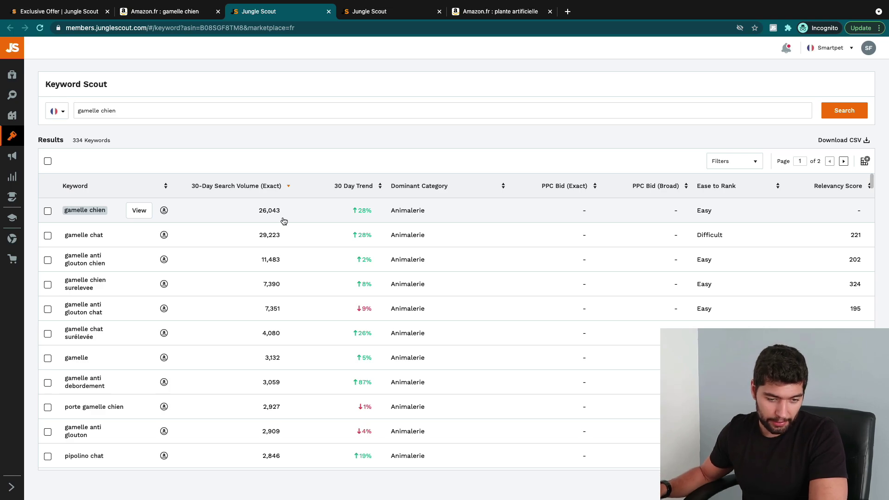
mouse_move(209, 192)
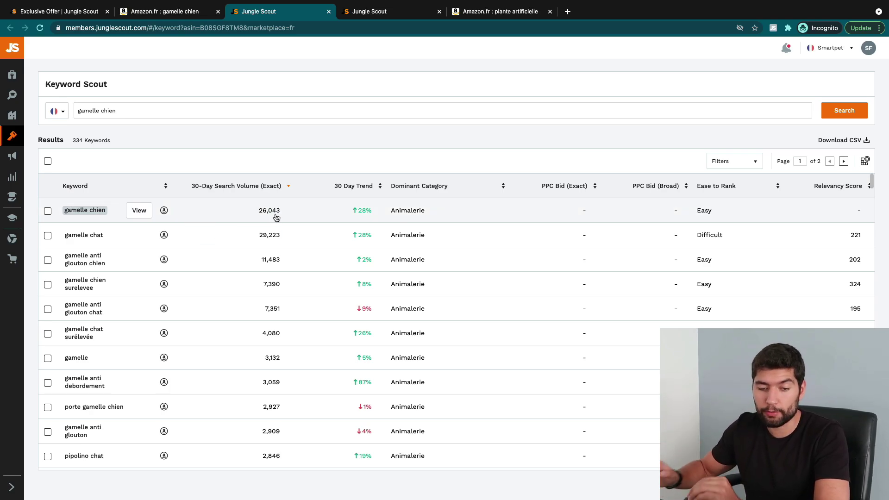
mouse_move(343, 185)
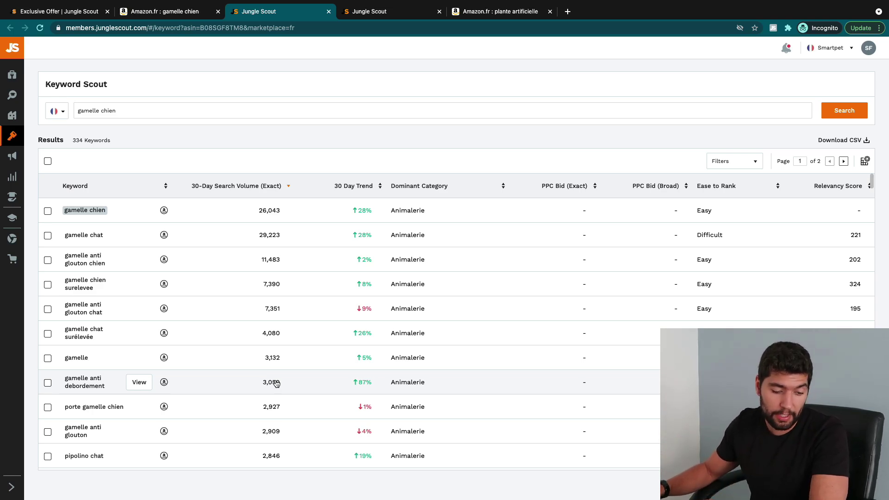
scroll(292, 378, down, 1)
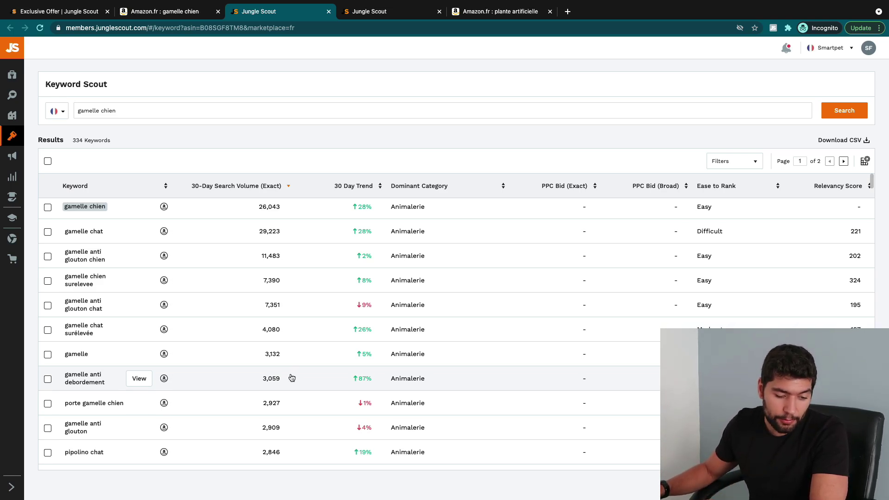
scroll(291, 378, down, 1)
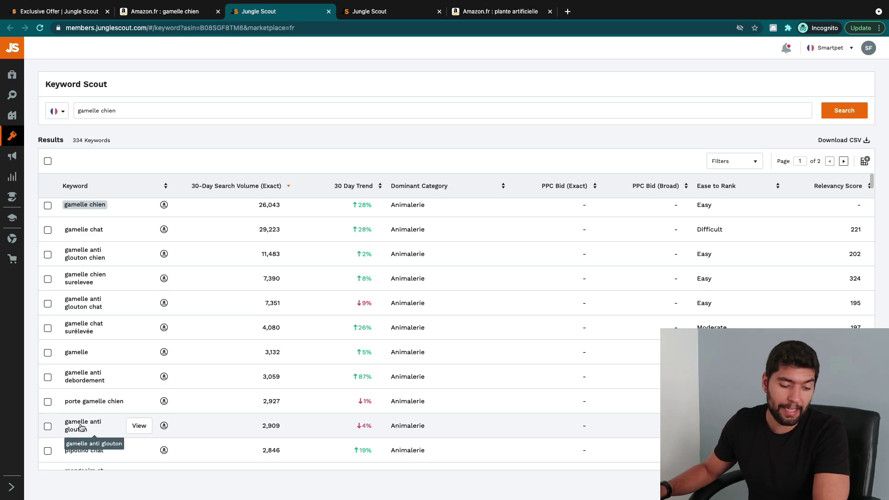
scroll(266, 422, down, 1)
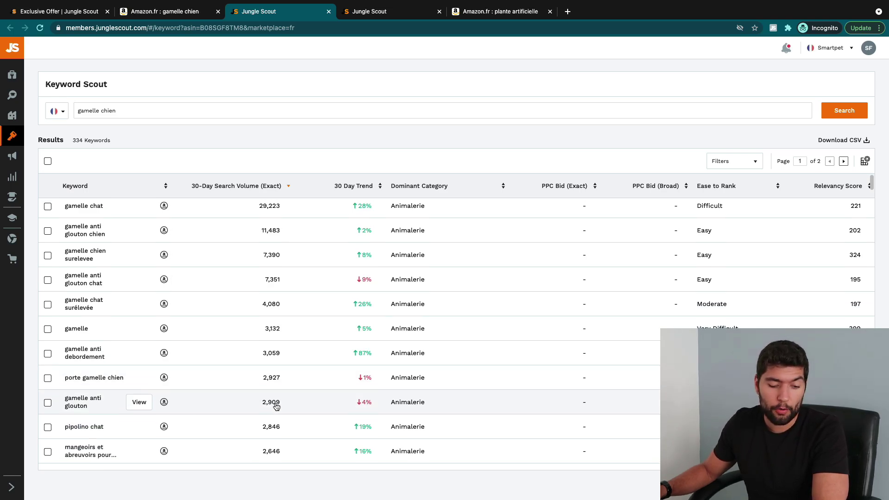
scroll(276, 406, down, 1)
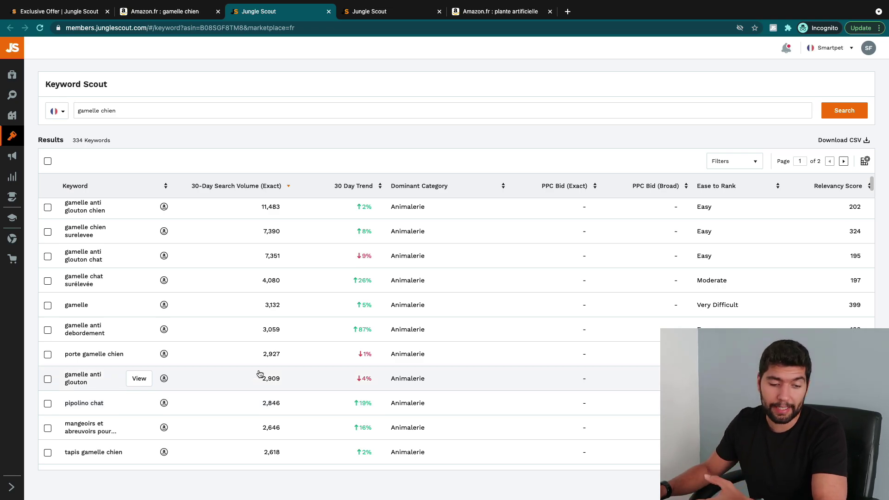
scroll(264, 361, up, 2)
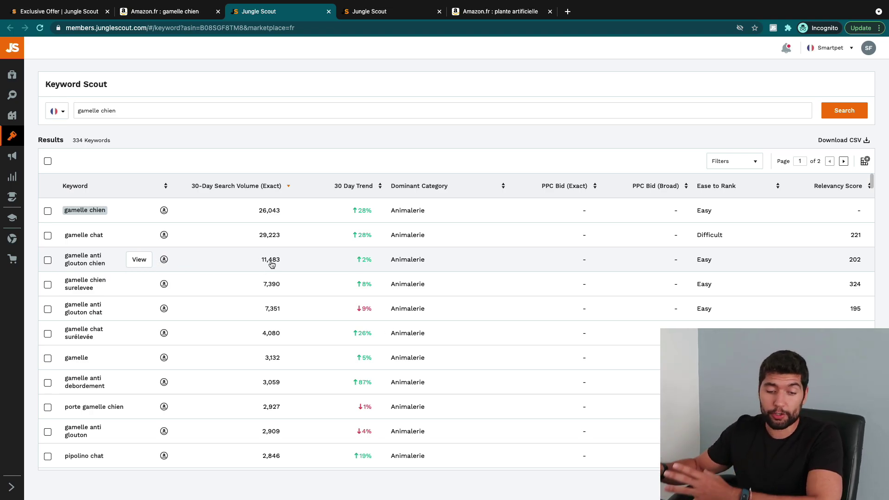
scroll(297, 408, down, 10)
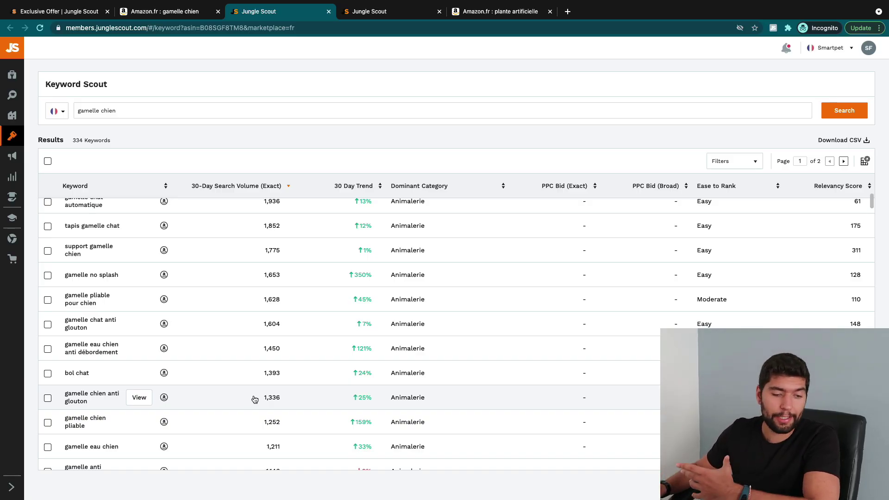
scroll(254, 394, up, 3)
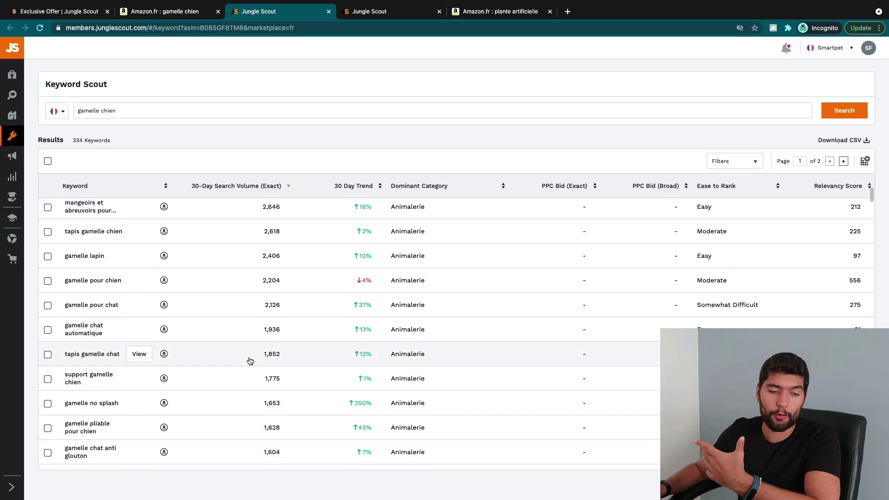
scroll(250, 363, up, 3)
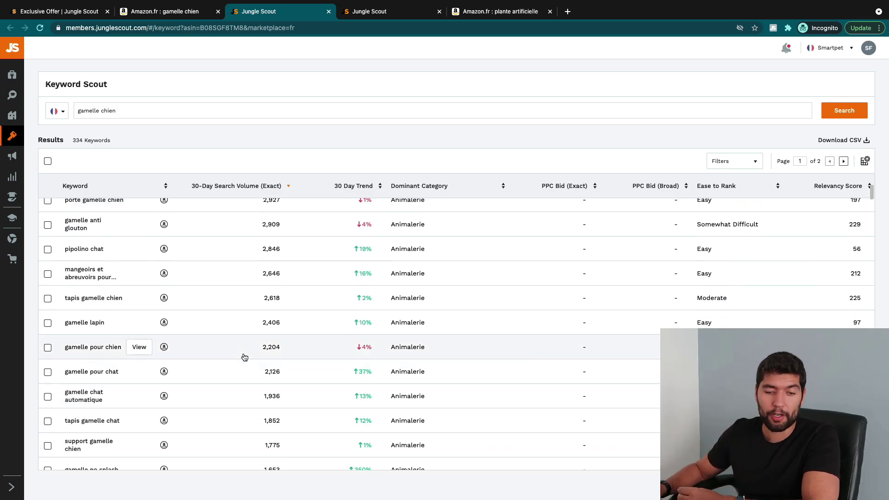
scroll(246, 358, up, 3)
scroll(245, 357, up, 2)
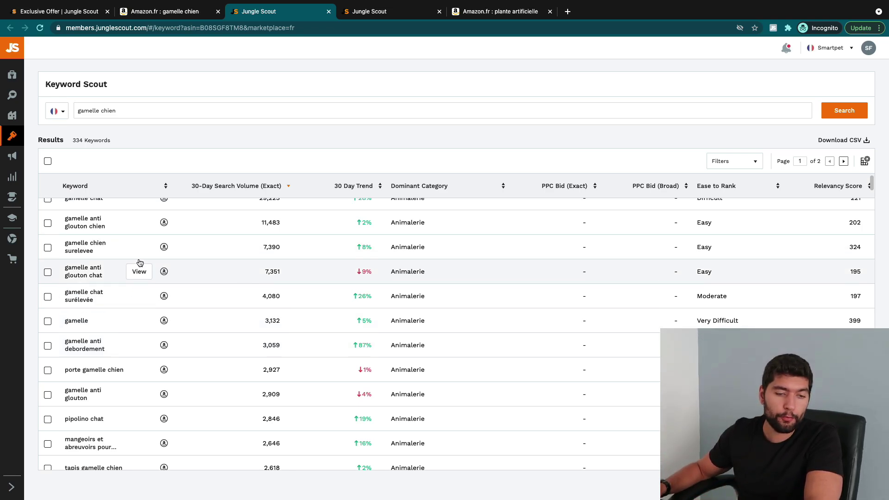
scroll(142, 267, up, 2)
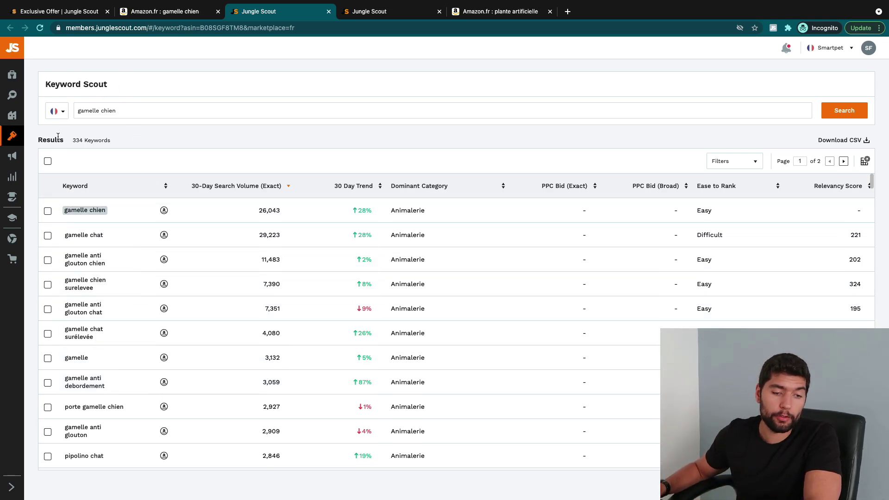
- Select gamelle chien, gamelle anti glouton chien, gamelle chien surelevee, gamelle anti debordement, gamelle anti glouton and mangeoirs et abreuvoirs pour chiens in the results
click(47, 211)
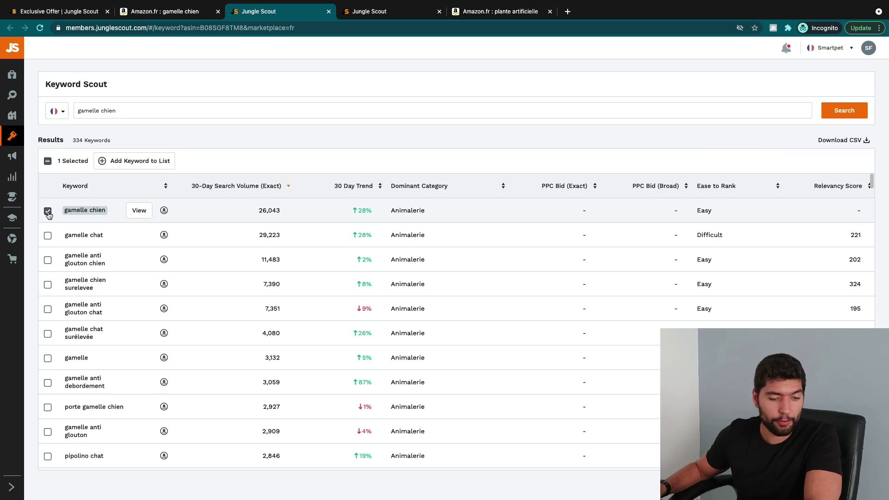
click(48, 260)
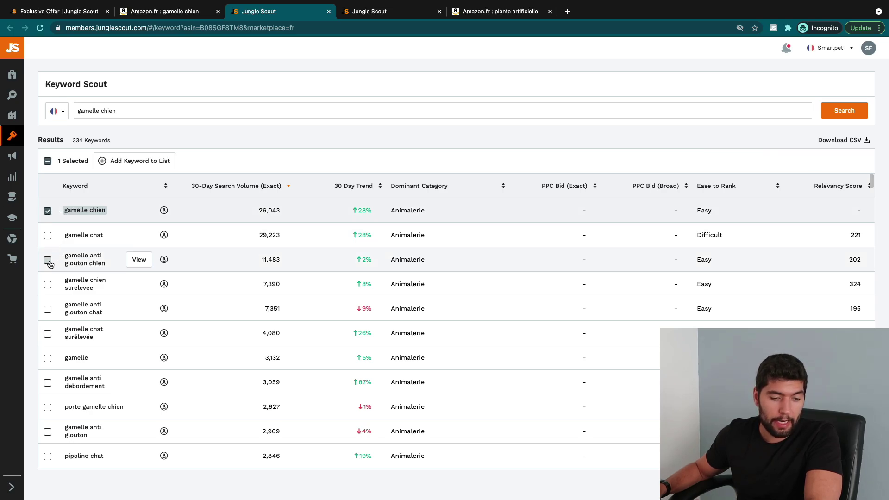
click(48, 286)
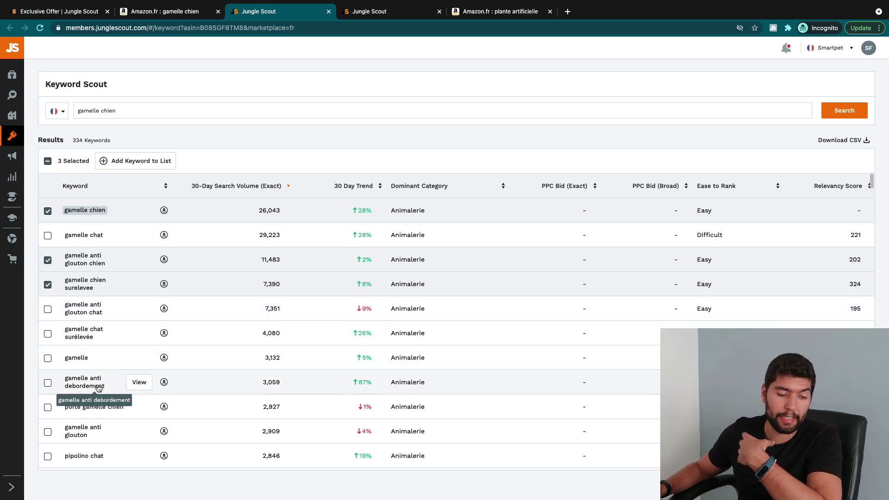
click(48, 382)
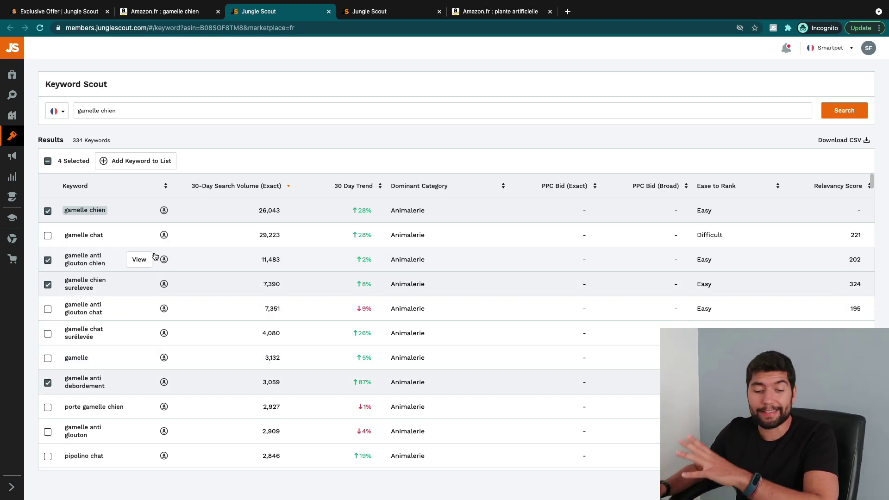
click(57, 432)
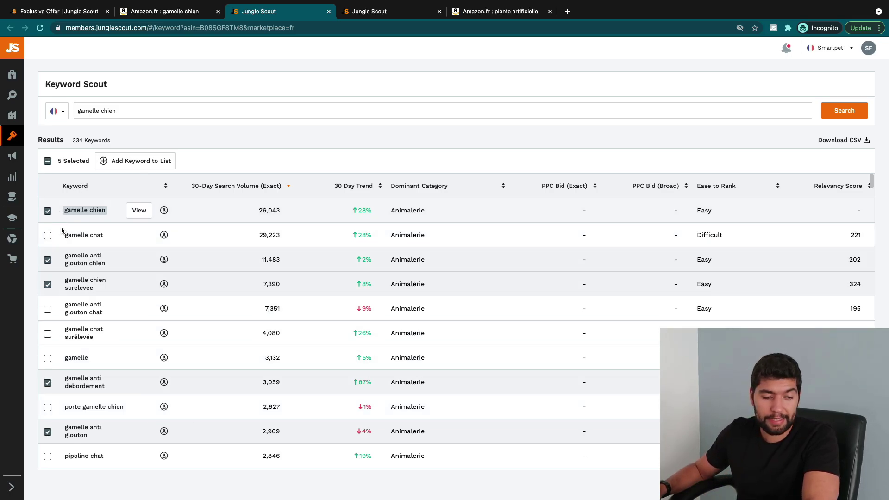
scroll(88, 397, down, 2)
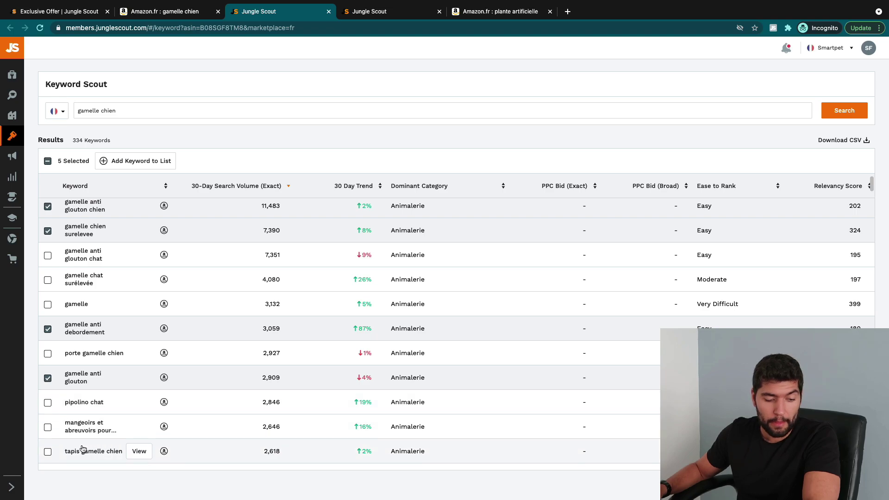
click(83, 423)
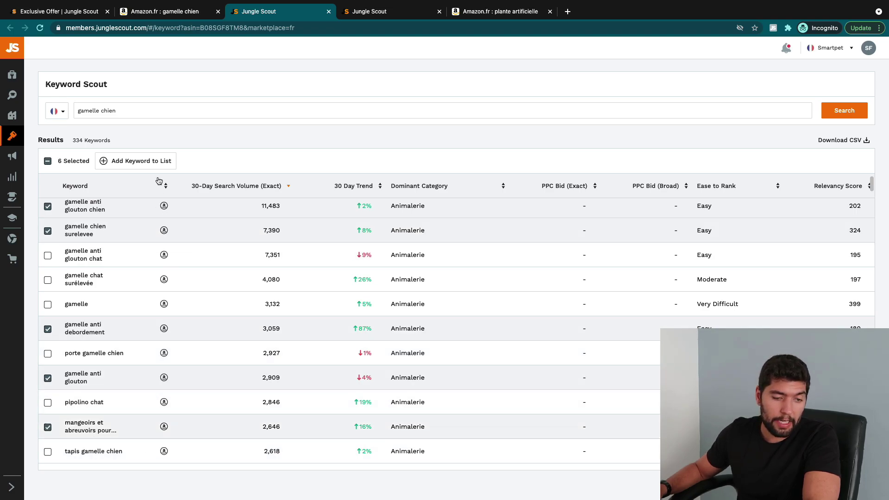
- Add the selected keywords to a new keyword list named "GAMELLE FR KEYWORDS"
click(141, 167)
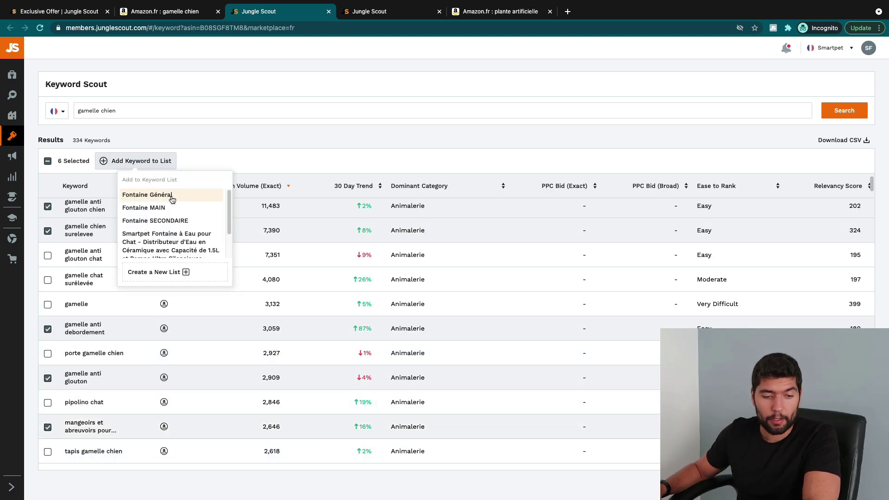
click(171, 272)
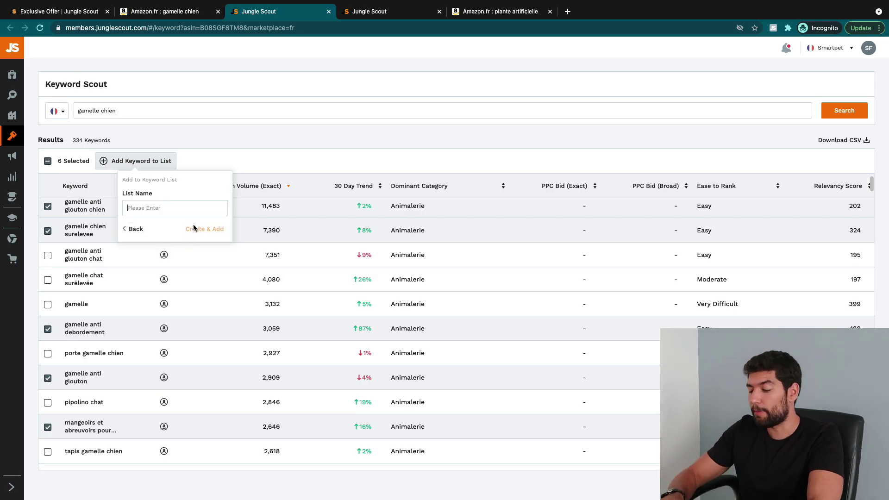
text(GAME)
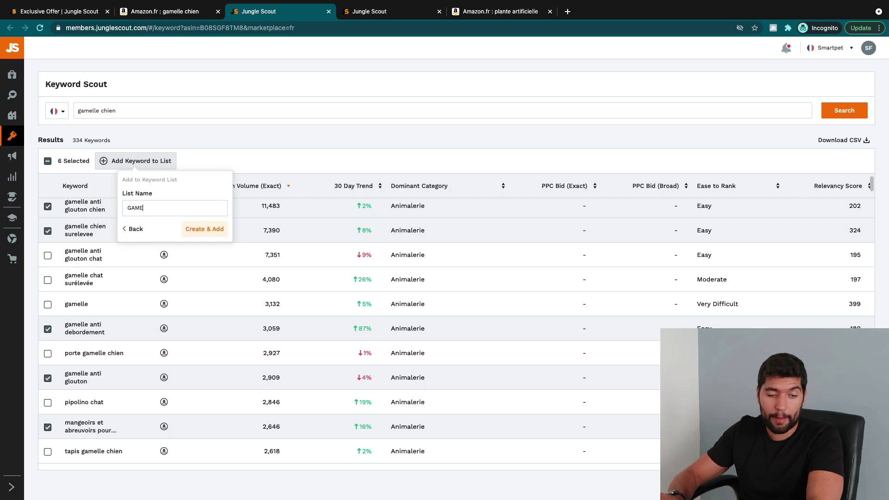
text(LLE FR)
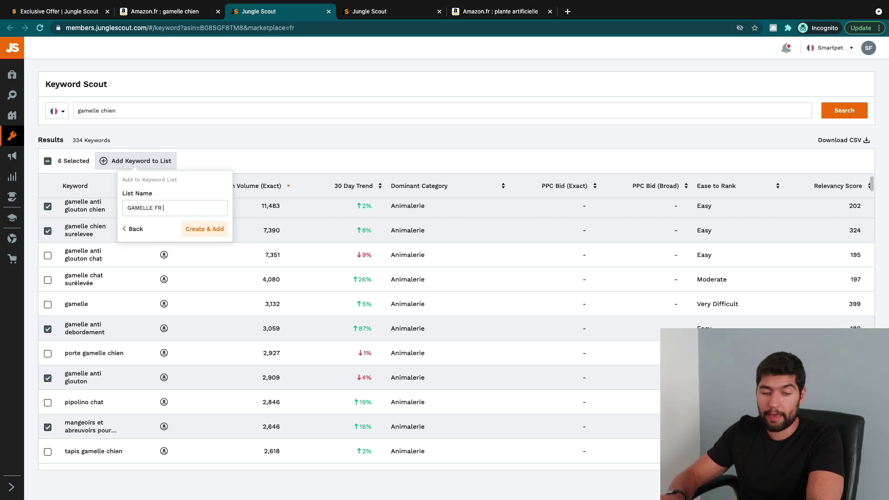
text( KEYWORDS)
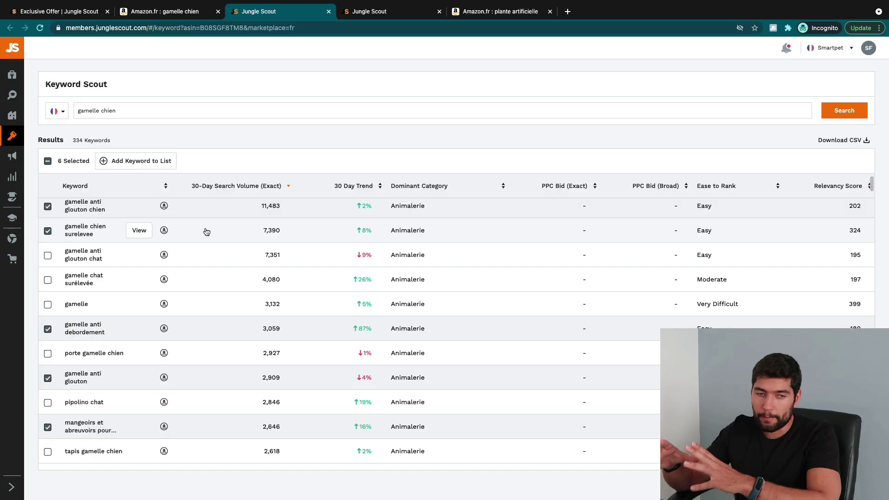
- Start a new listing in Listing Builder with the saved gamelle keywords and reach its Content Creator
scroll(252, 248, up, 2)
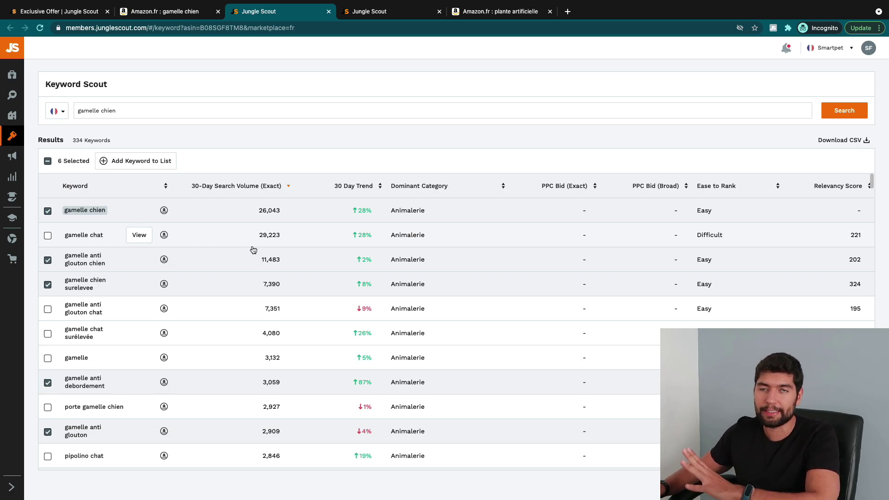
mouse_move(6, 144)
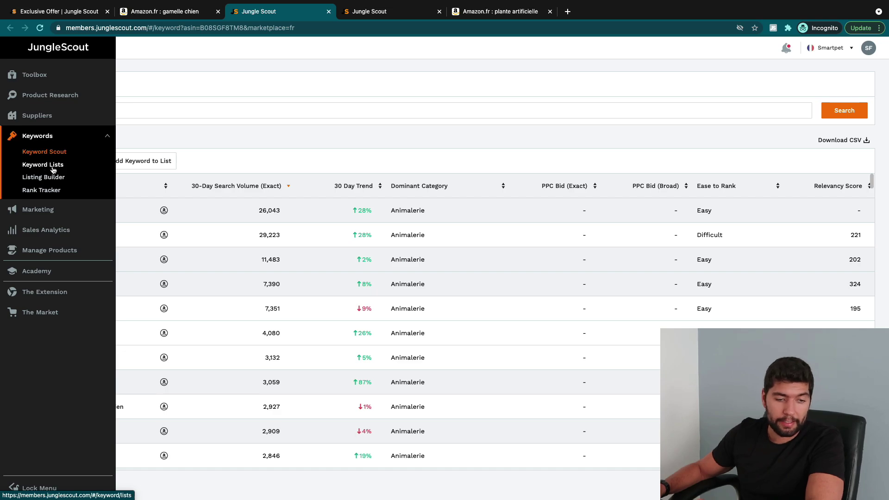
click(41, 179)
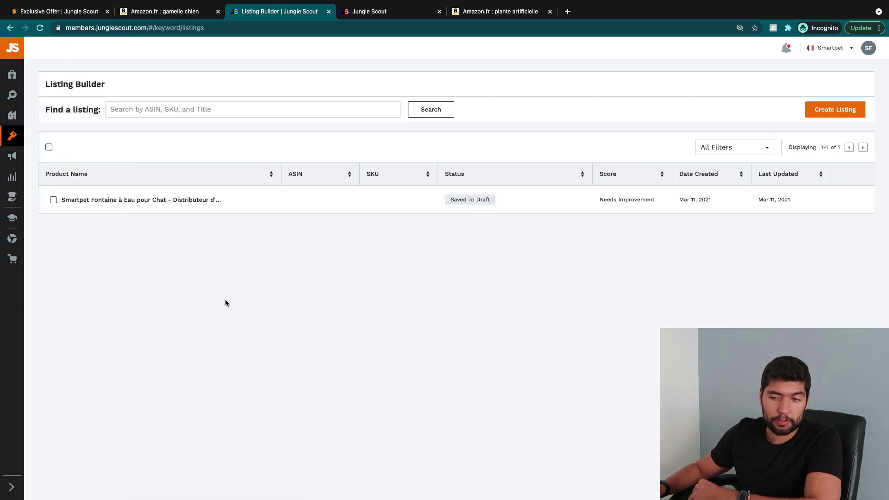
click(857, 113)
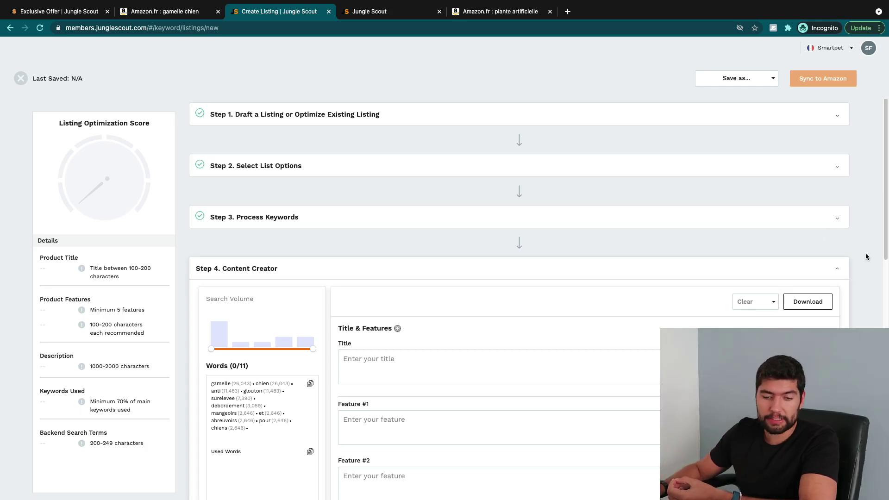
- Examine the new listing's optimization score, keyword words, title, five features, description and backend search terms, and return to the listings overview
scroll(863, 256, down, 3)
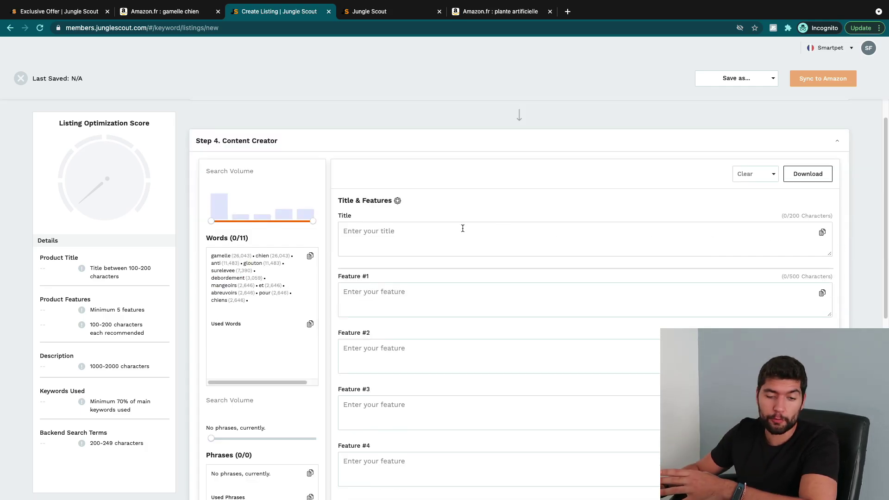
scroll(430, 296, down, 1)
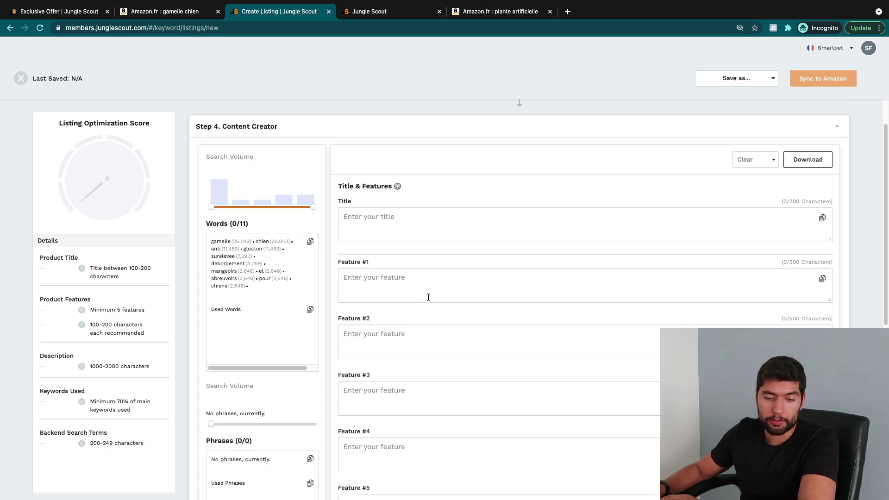
scroll(384, 360, down, 2)
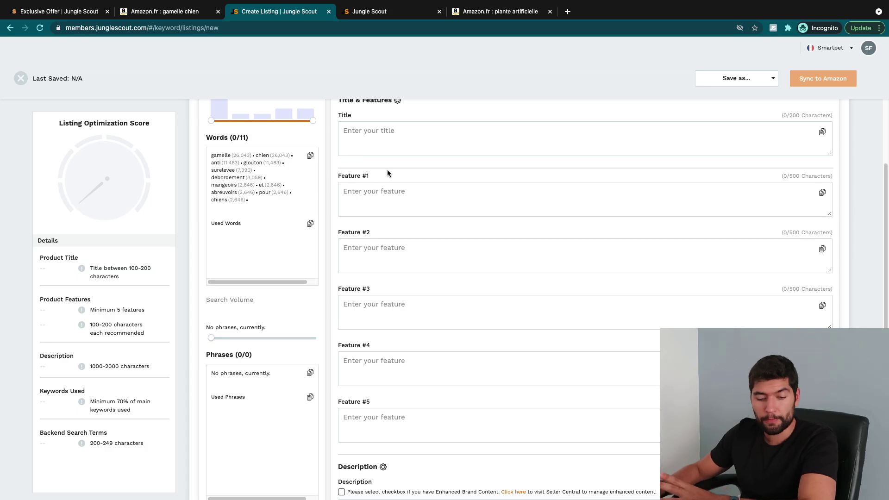
scroll(409, 203, down, 3)
scroll(357, 411, down, 3)
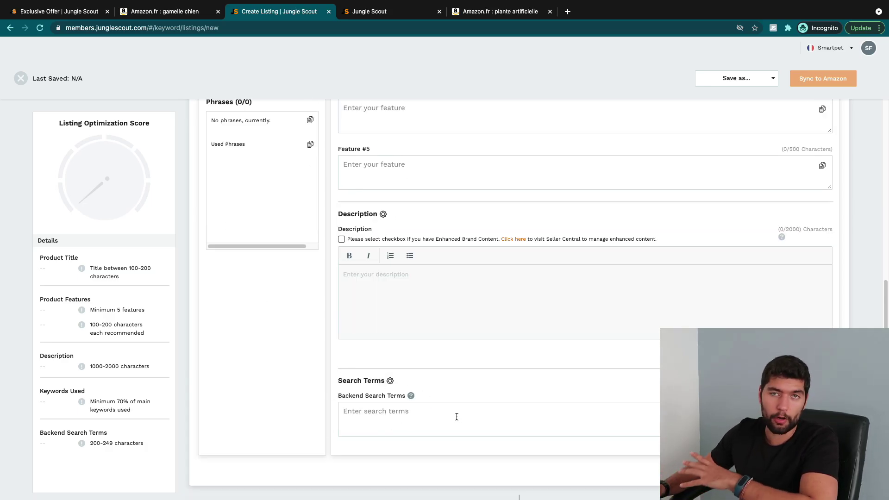
scroll(325, 321, up, 4)
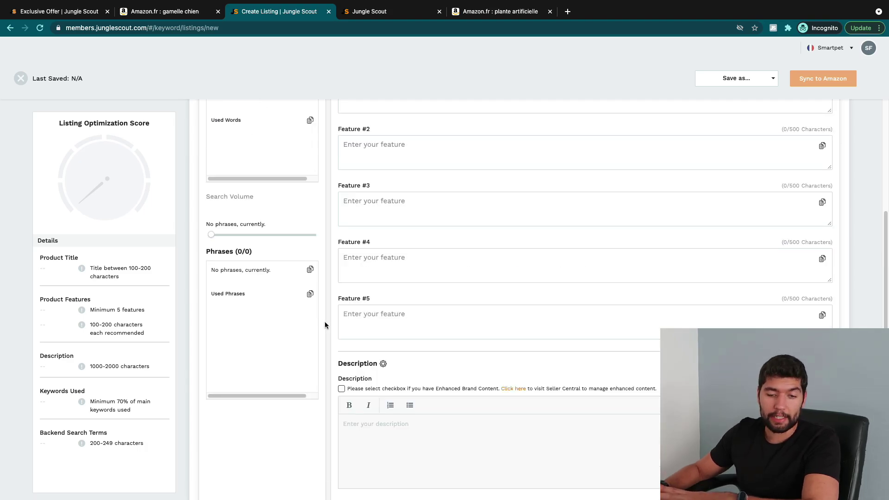
scroll(327, 321, down, 3)
scroll(443, 269, up, 10)
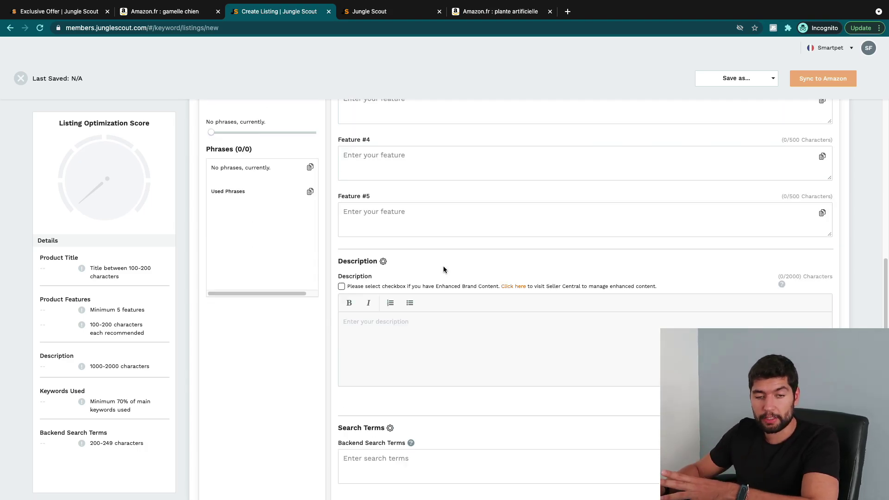
scroll(361, 357, down, 1)
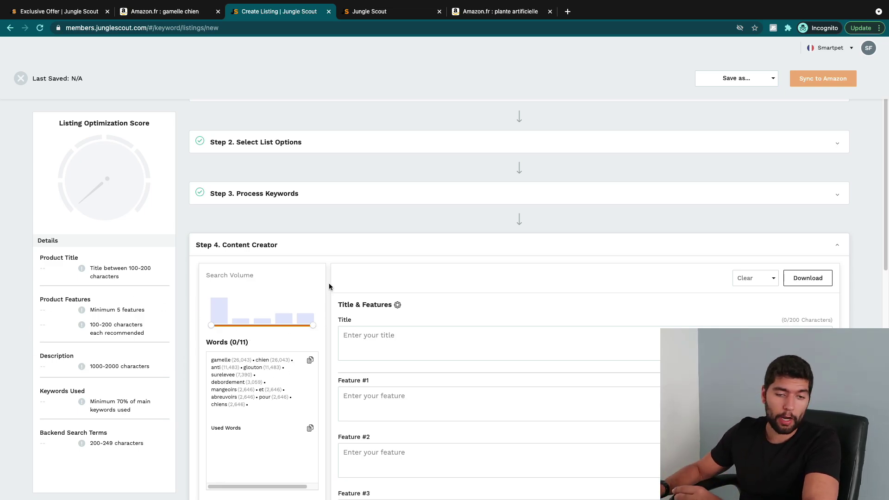
scroll(320, 287, up, 1)
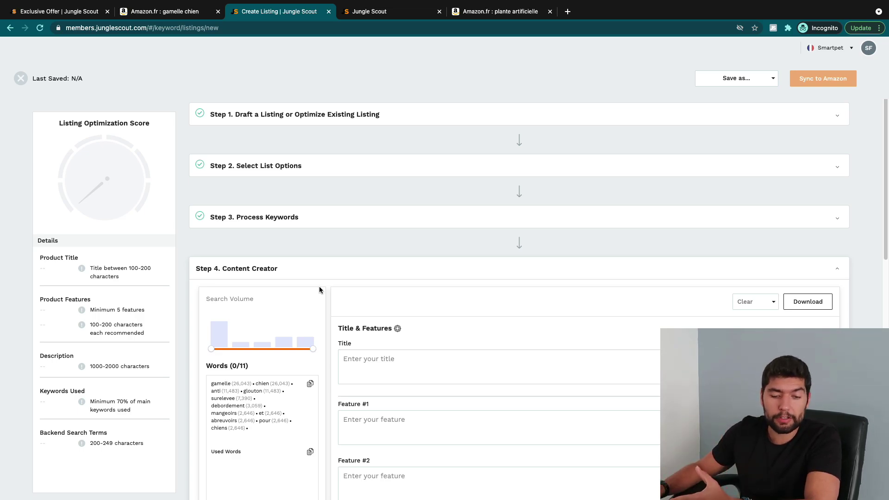
scroll(341, 284, down, 10)
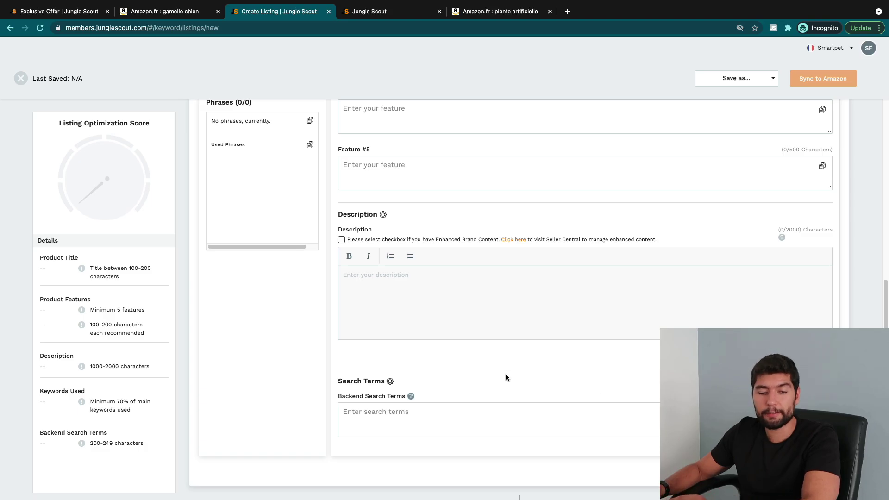
scroll(416, 218, up, 2)
scroll(408, 213, up, 9)
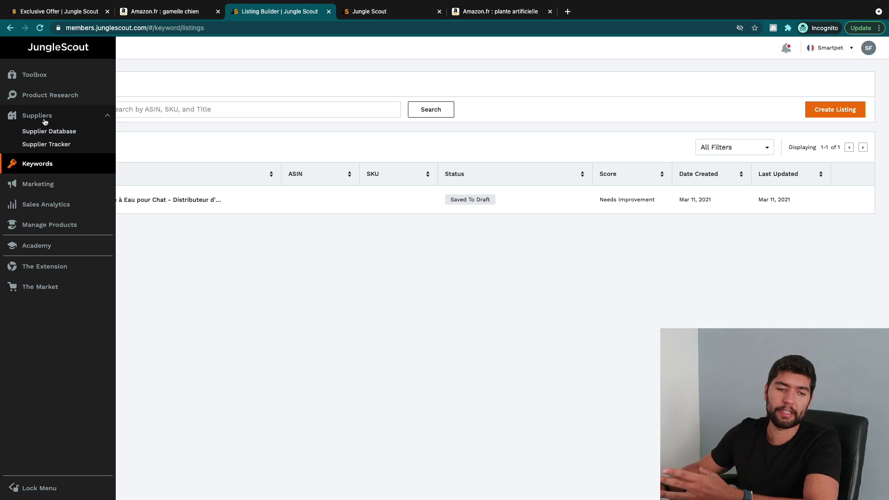
- View the Supplier Database's product search page, and start adding a product to the GAMELLE FR group in Rank Tracker
click(46, 134)
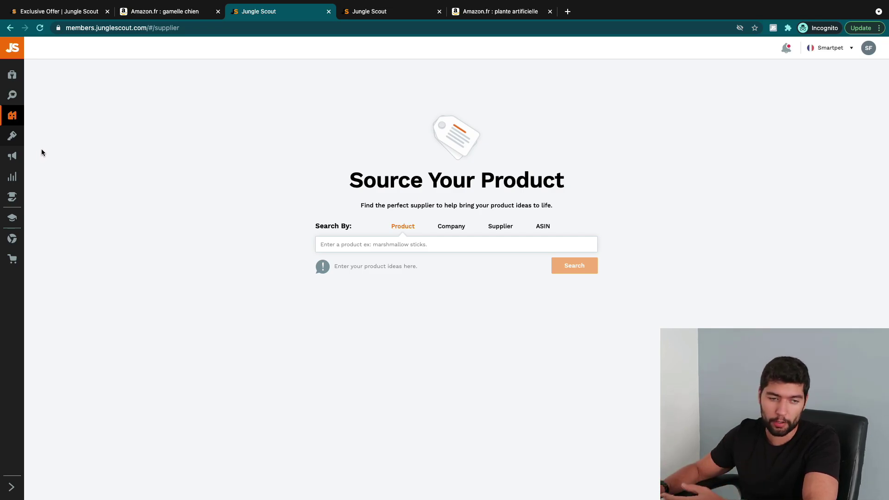
mouse_move(19, 148)
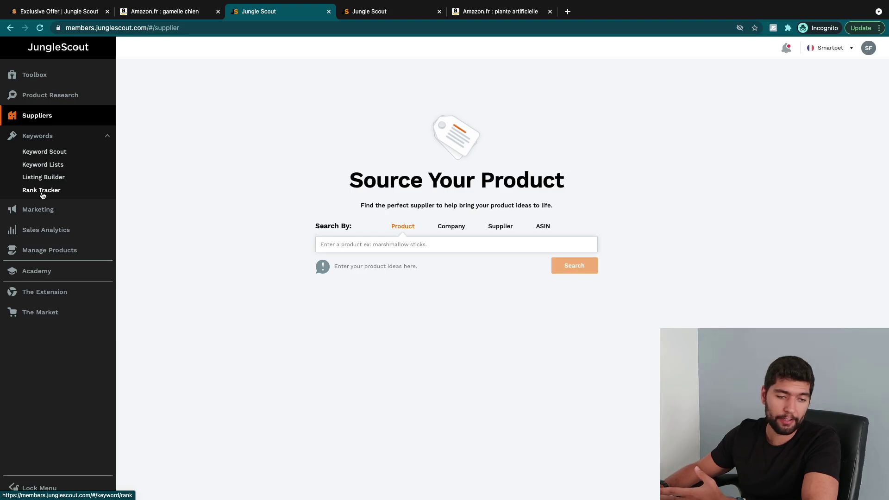
click(42, 193)
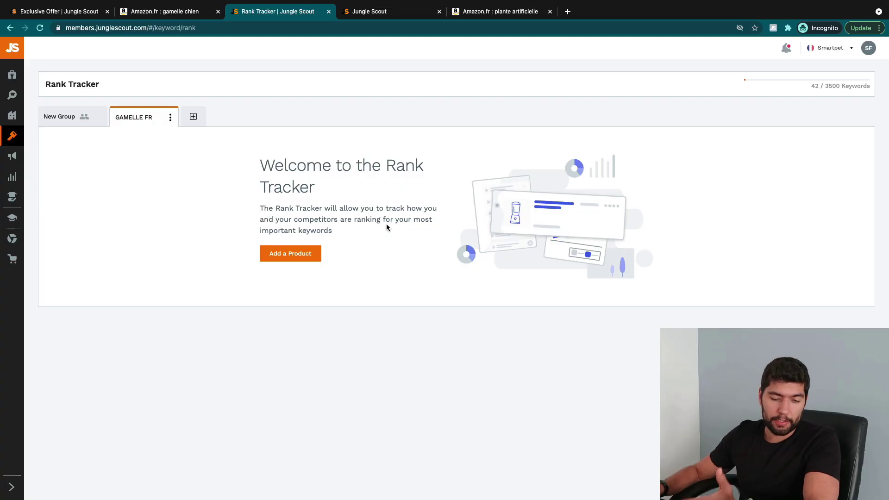
click(286, 255)
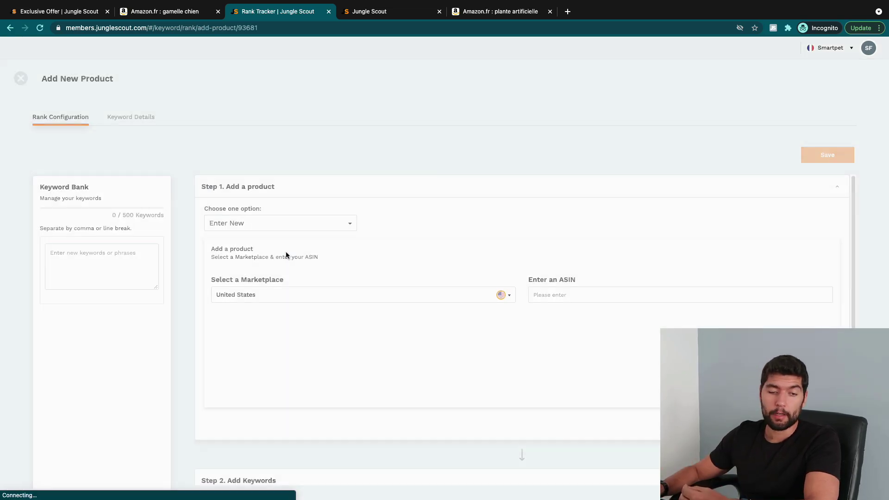
- Enter a new product with marketplace France and ASIN B08QV4RV2P, and continue to adding keywords from competitors
click(260, 226)
click(248, 251)
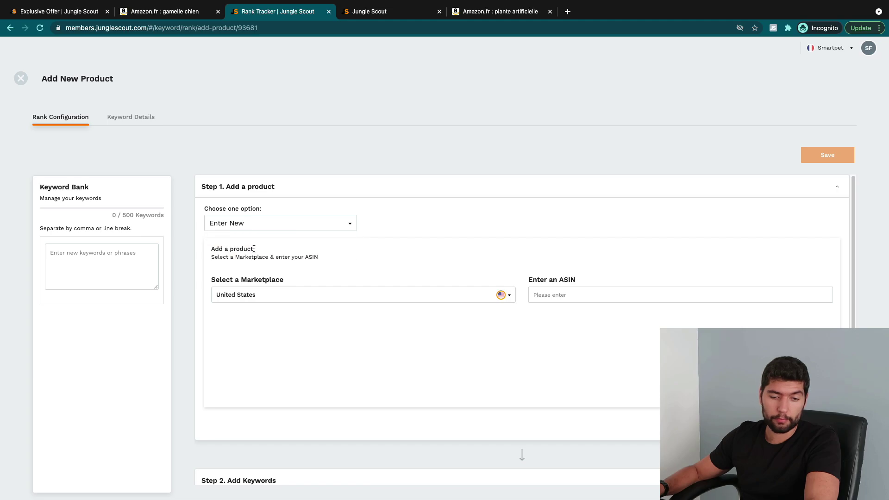
click(320, 292)
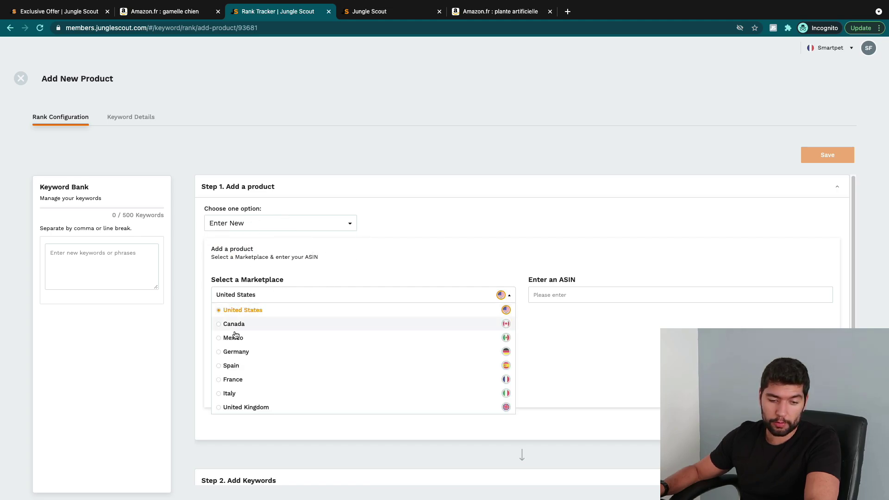
click(237, 380)
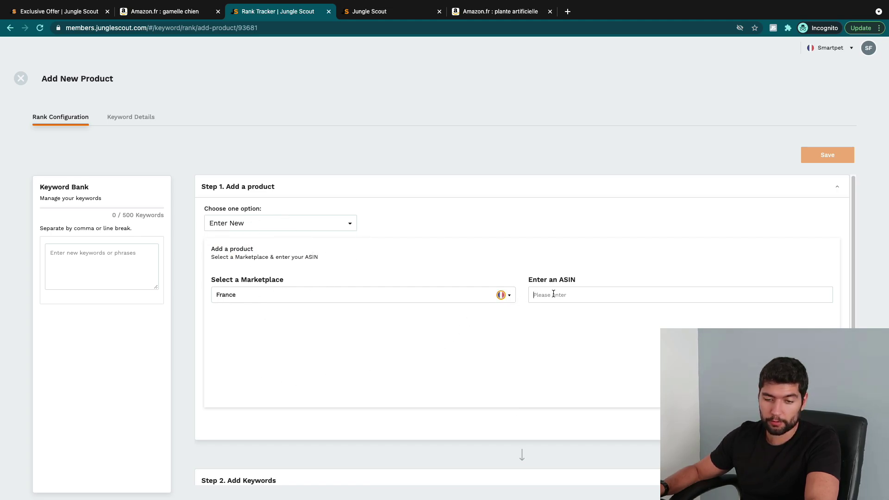
click(545, 292)
text(B08QV4RV2P)
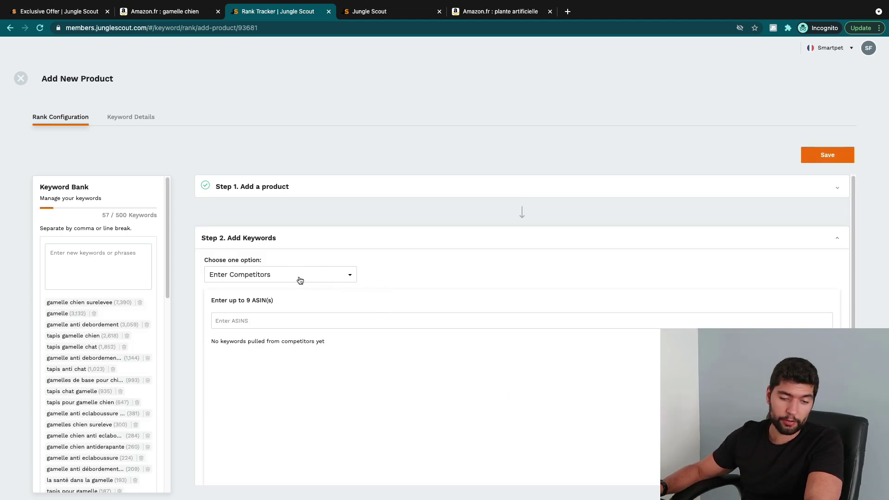
scroll(396, 292, down, 1)
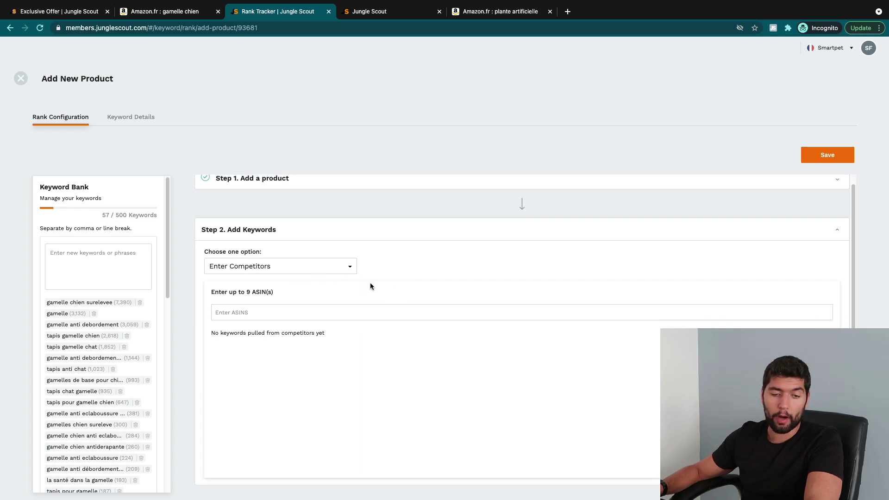
- Save the new tracked product, and examine its keyword ranking chart and the keyword table's search volumes and organic ranks
scroll(389, 314, up, 1)
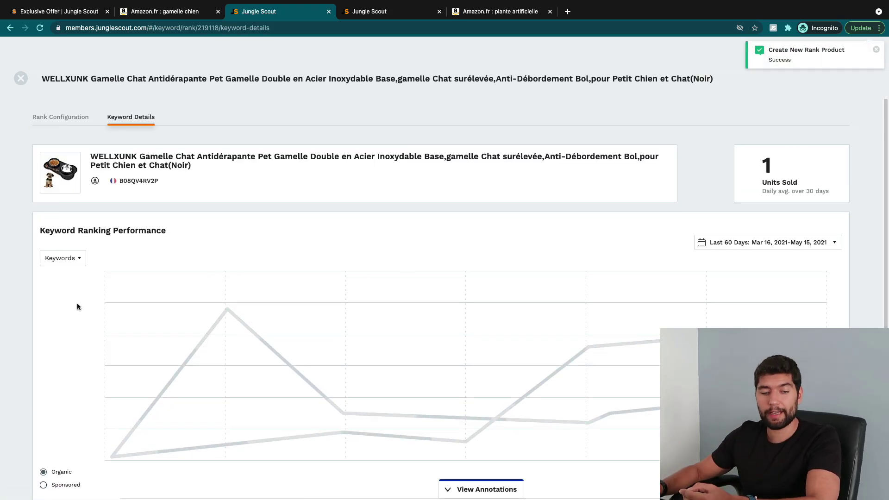
scroll(77, 305, down, 5)
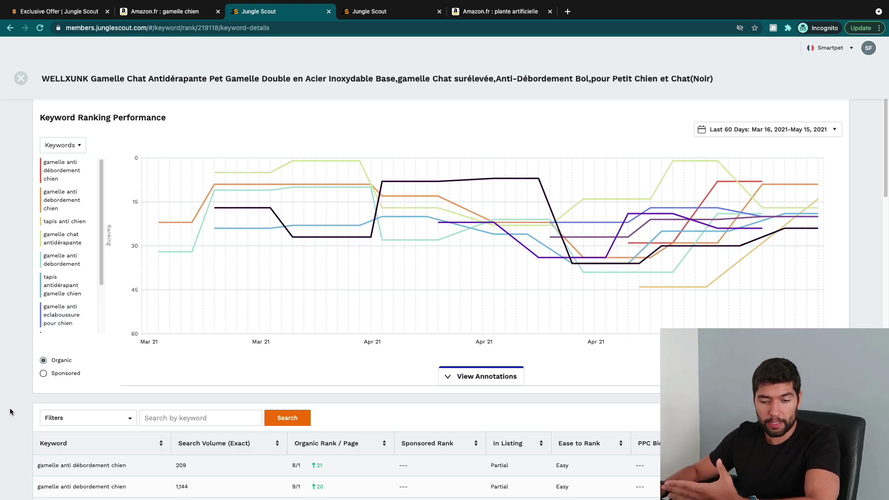
scroll(10, 416, down, 5)
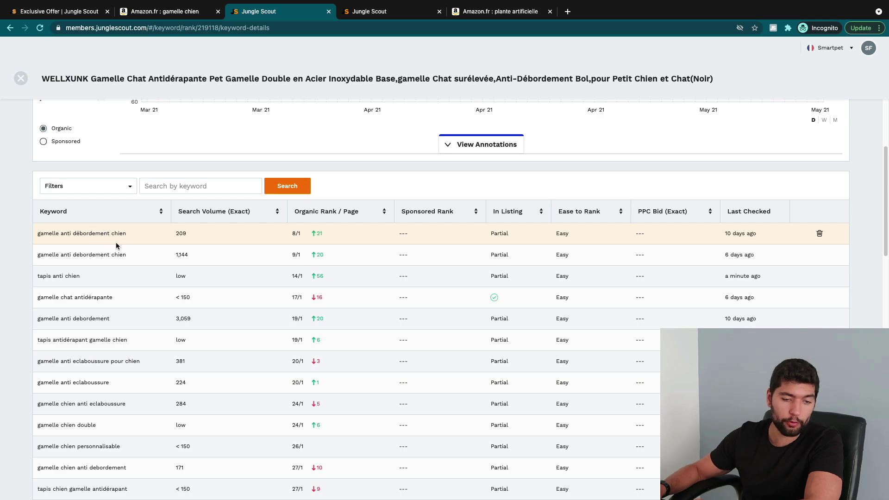
drag(120, 234, 38, 234)
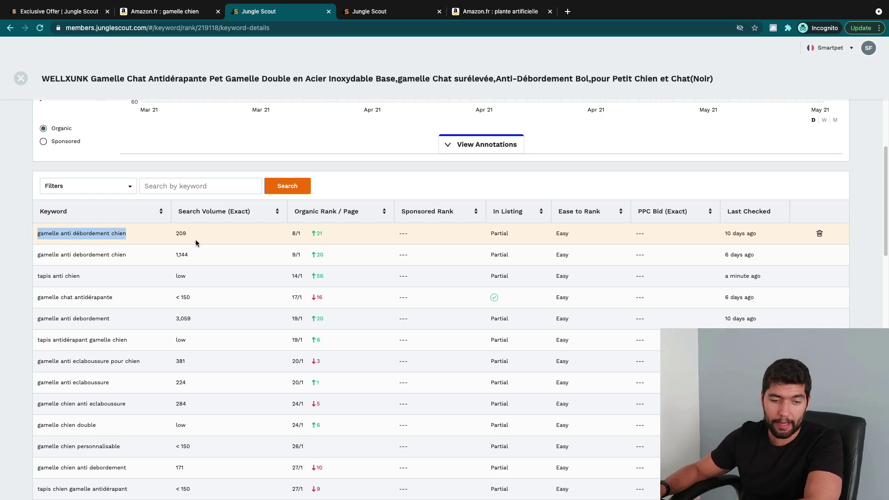
double_click(293, 233)
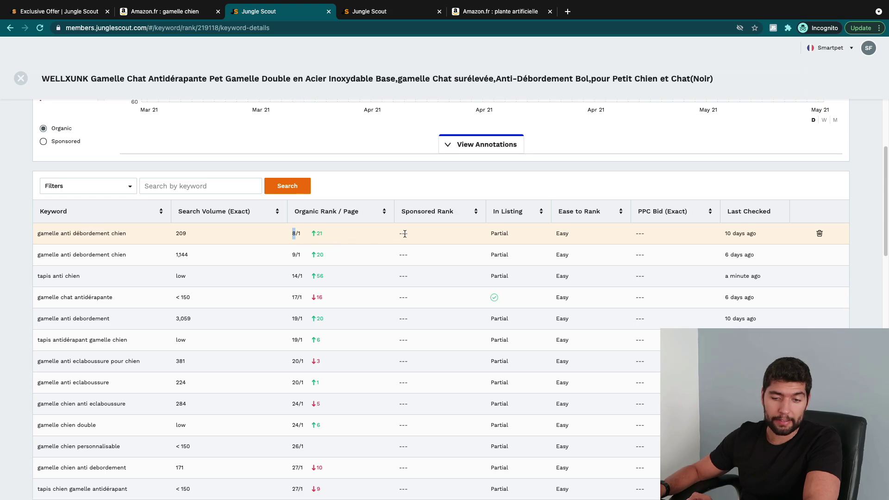
scroll(341, 239, up, 5)
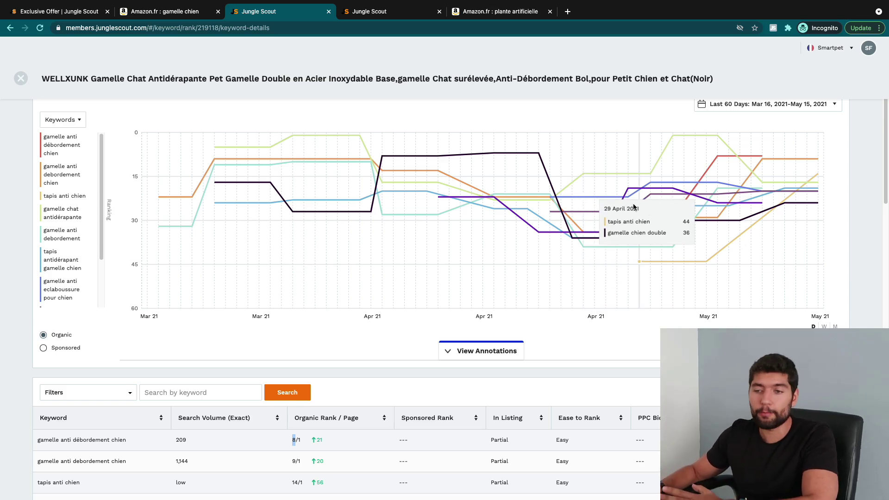
scroll(229, 225, down, 3)
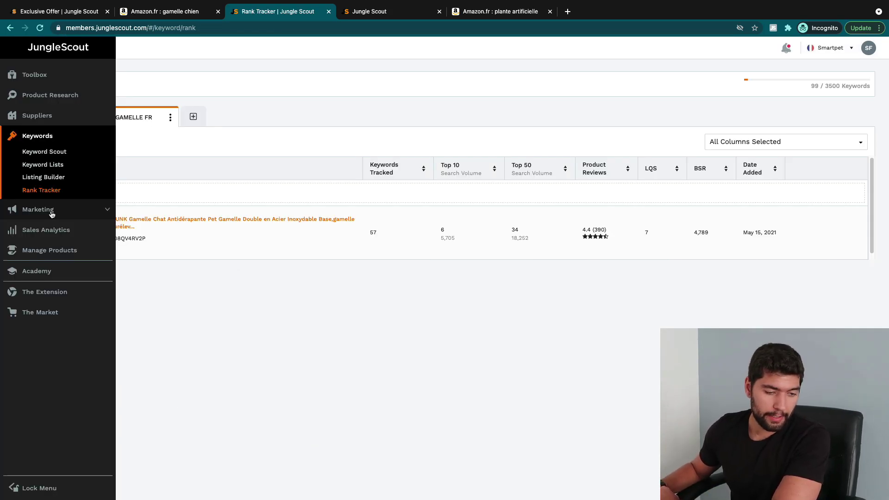
- Create a custom template in Email Campaigns, acknowledging the Amazon Terms of Service risk and proceeding with the campaign
click(51, 212)
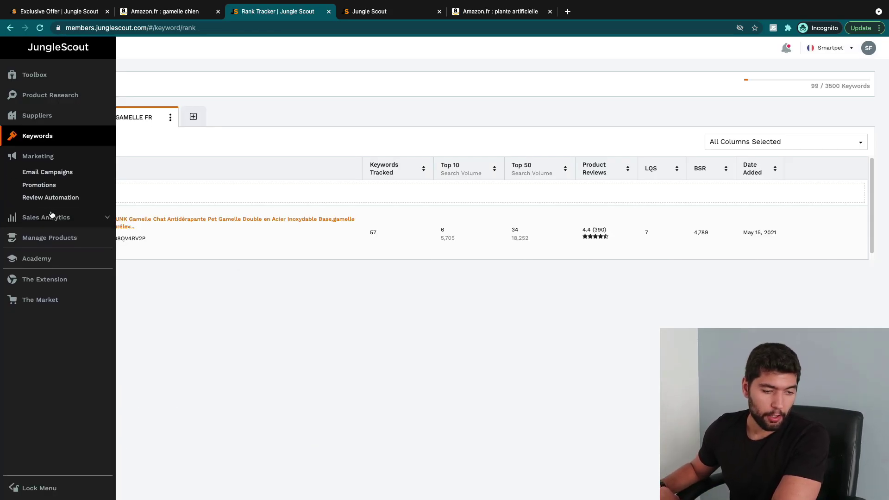
click(51, 173)
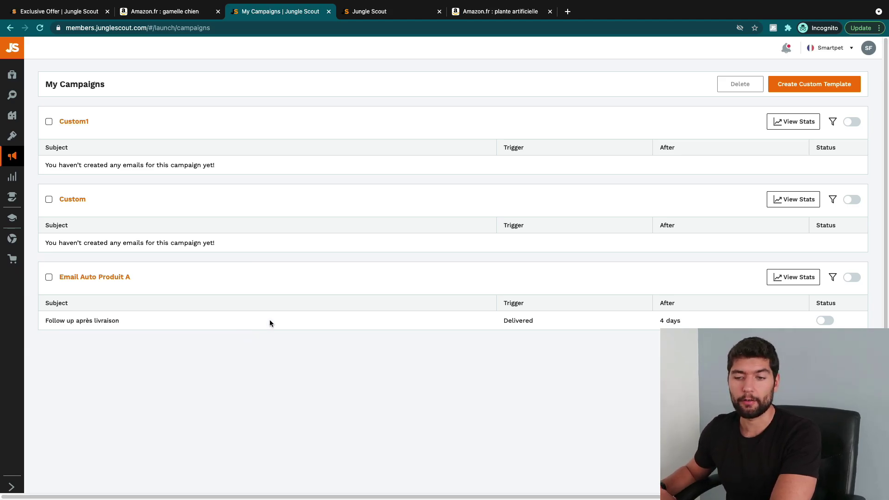
click(798, 83)
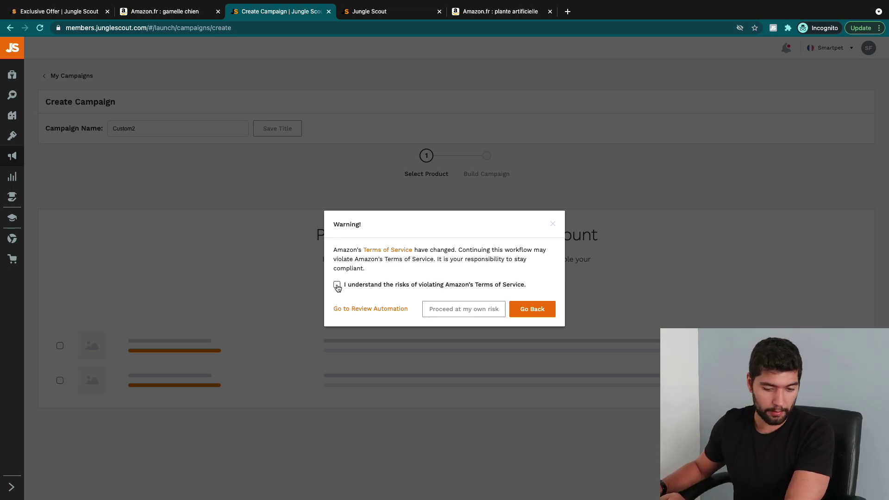
click(337, 286)
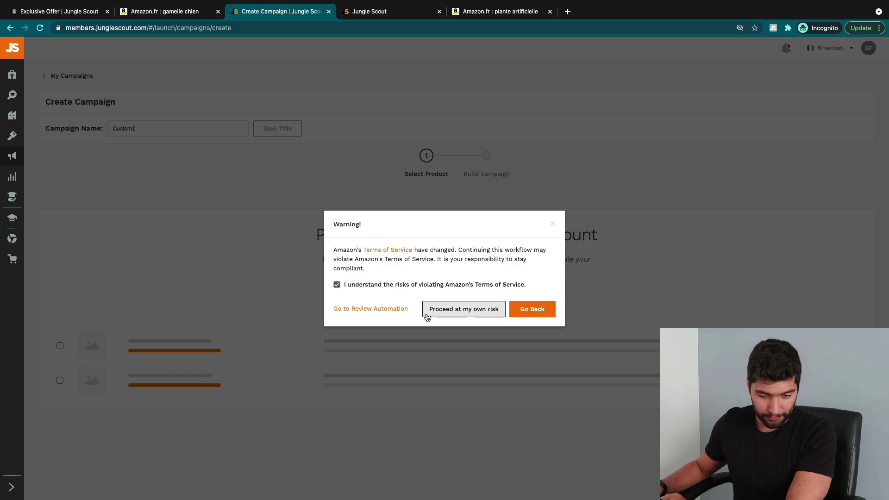
click(458, 309)
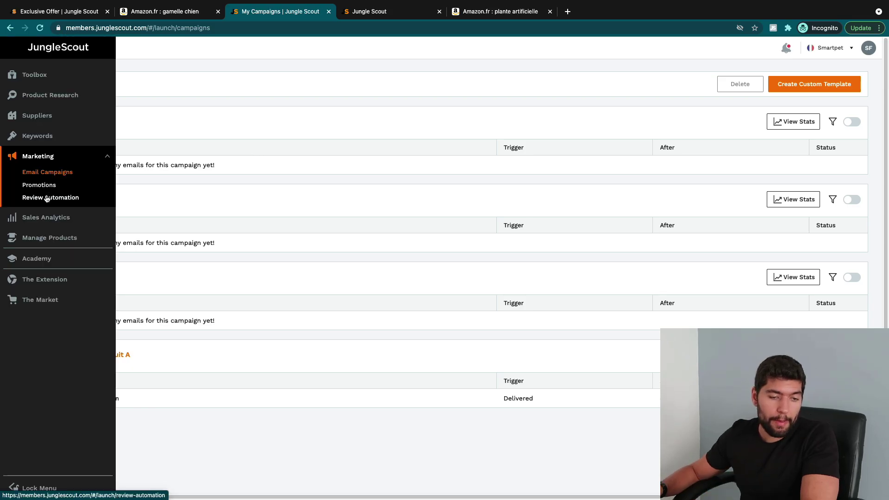
- View the Review Automation page and the Inventory Manager, including its notice about Pan EU fulfilment
click(46, 199)
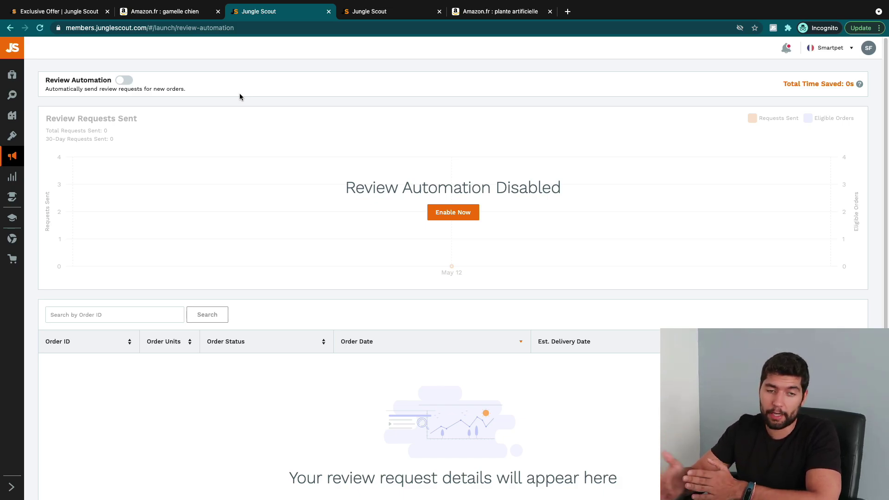
mouse_move(63, 220)
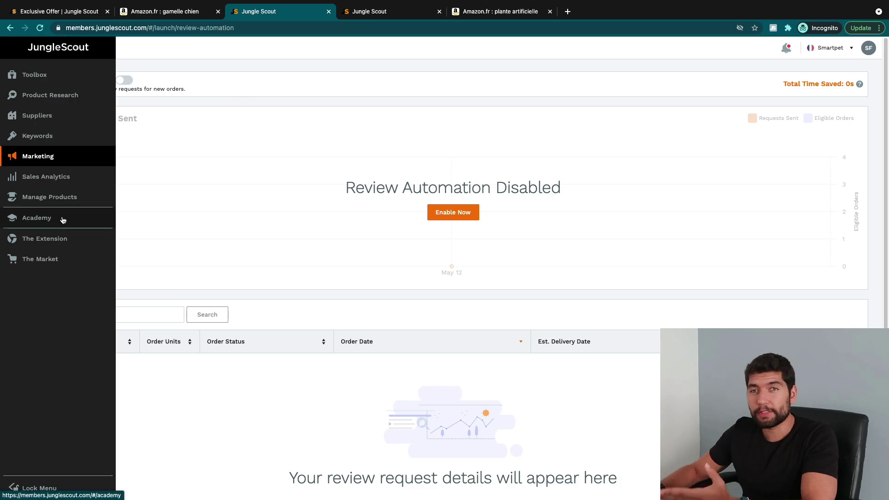
click(42, 179)
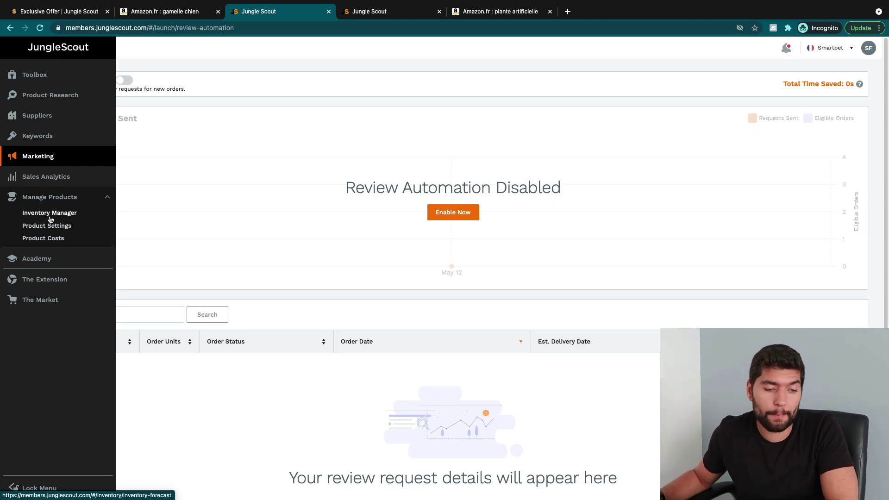
click(50, 218)
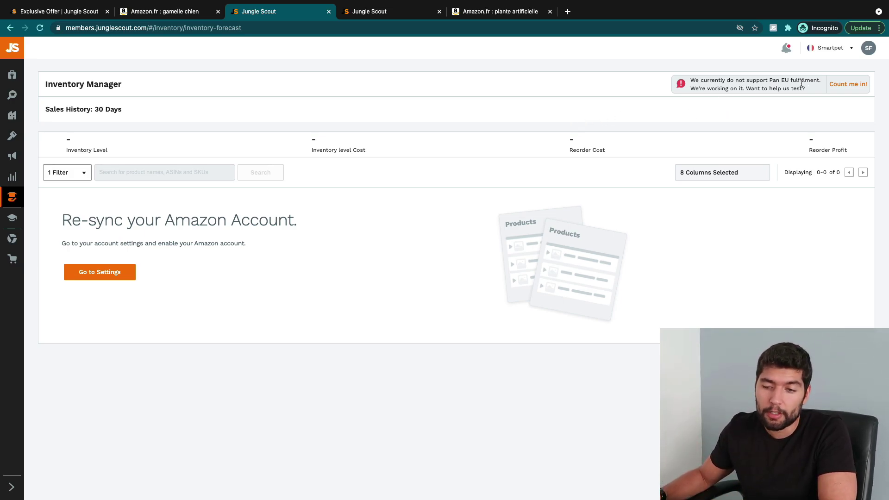
drag(769, 81, 821, 83)
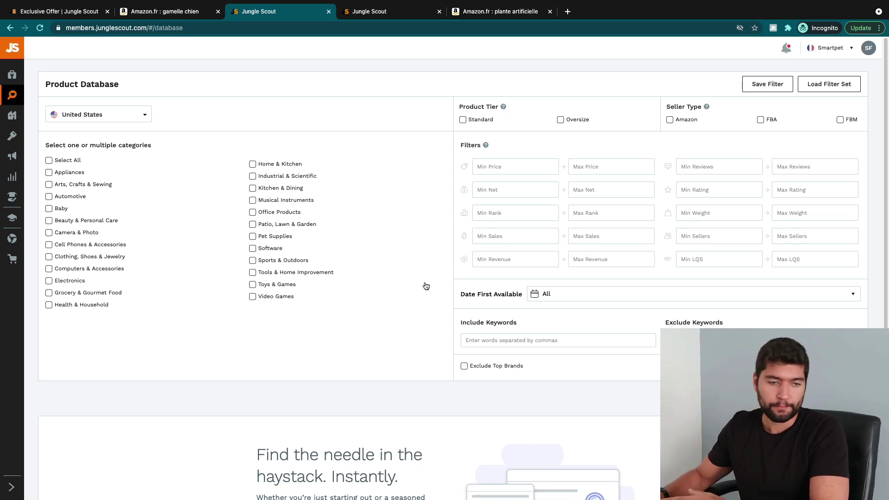
- Switch to the Exclusive Offer page to view the Jungle Scout subscription plans
click(60, 11)
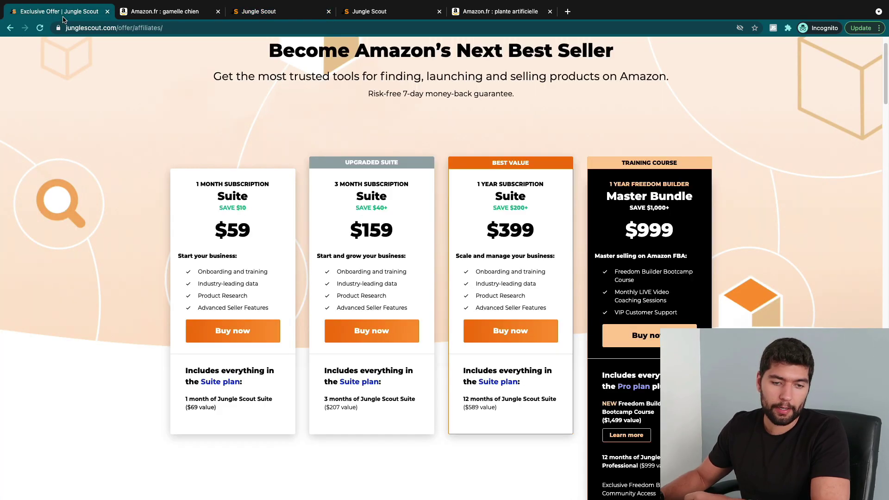